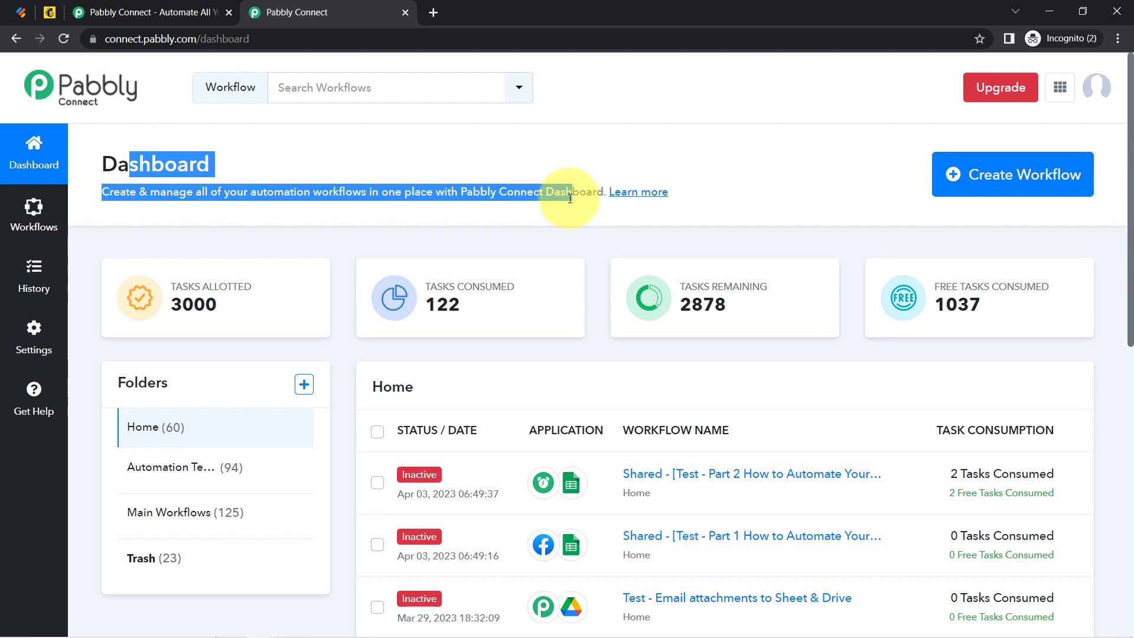
# Glance at the pabbly.com product site, then open Create Workflow from the Pabbly Connect dashboard.
pyautogui.click(158, 7)
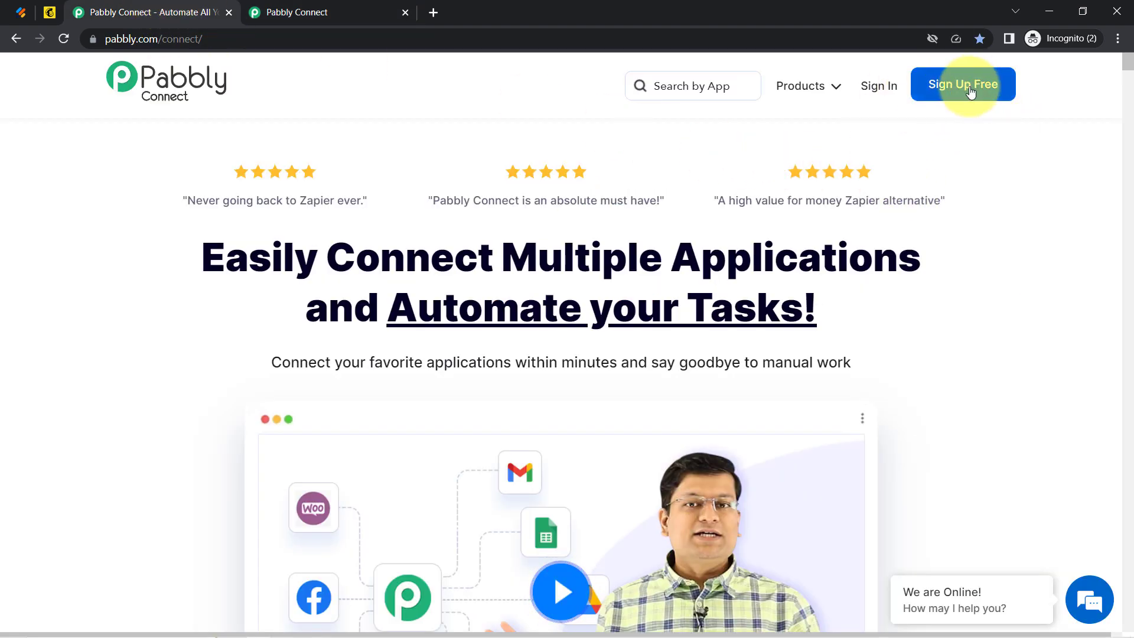
pyautogui.click(338, 4)
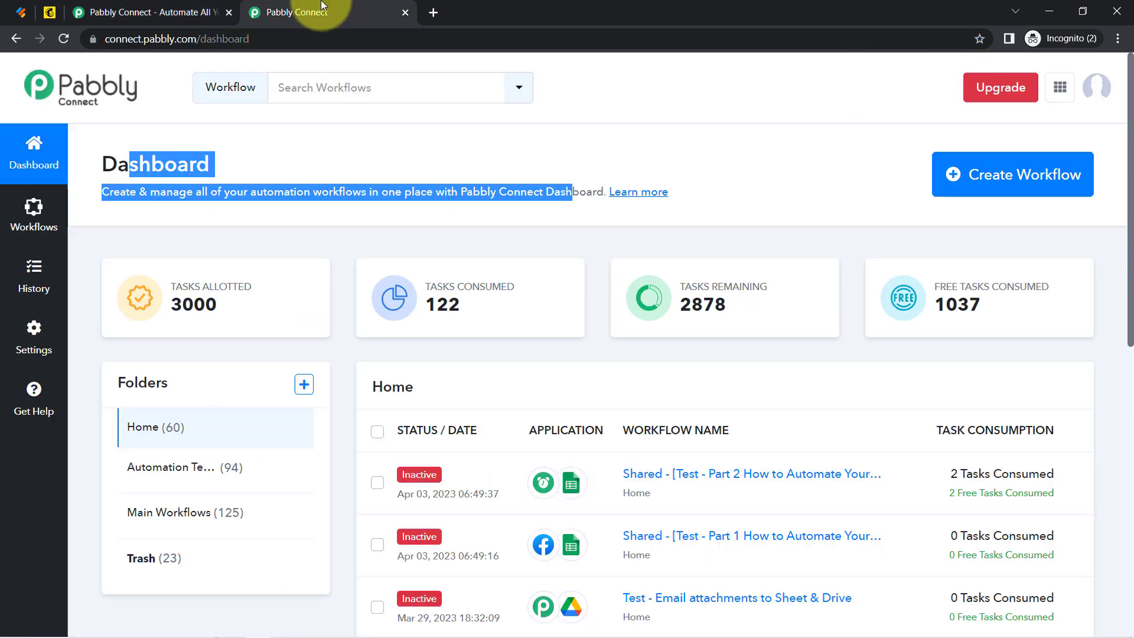
pyautogui.click(381, 165)
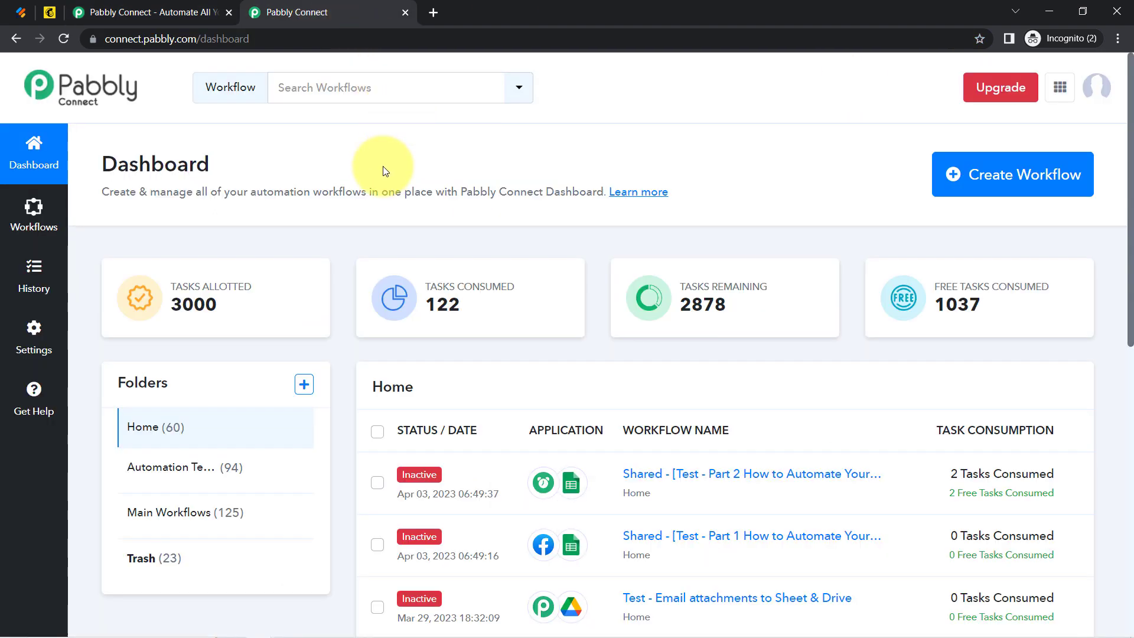
pyautogui.click(965, 175)
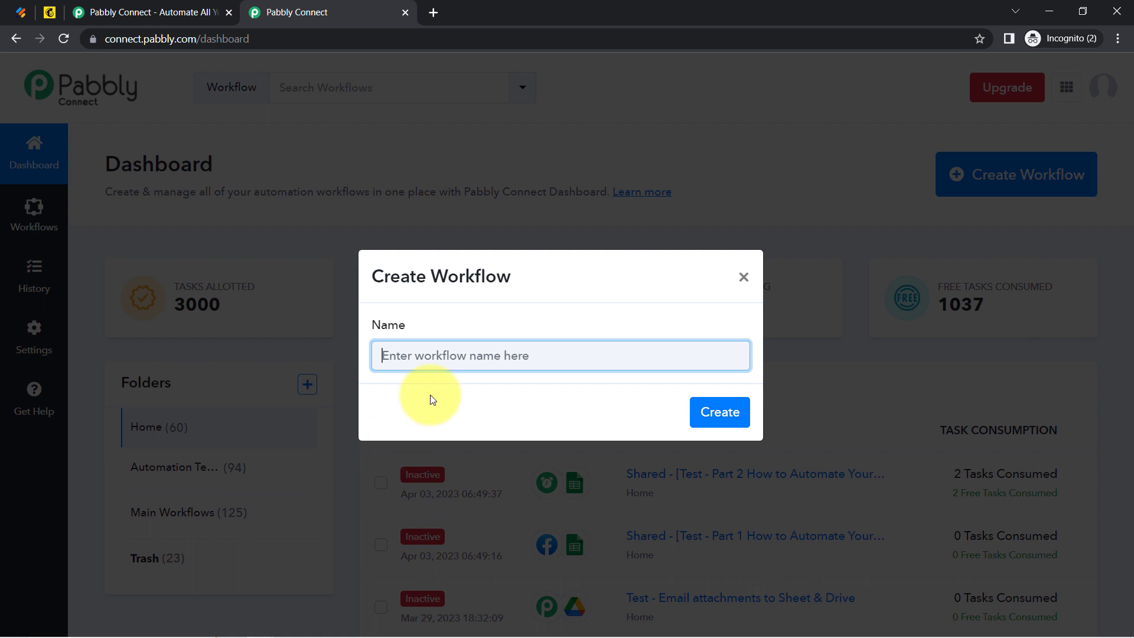
# Create the workflow named 'When Form is Submitted in Jotform - Create Contact in Mailchimp'.
pyautogui.moveTo(526, 355); pyautogui.dragTo(337, 372)
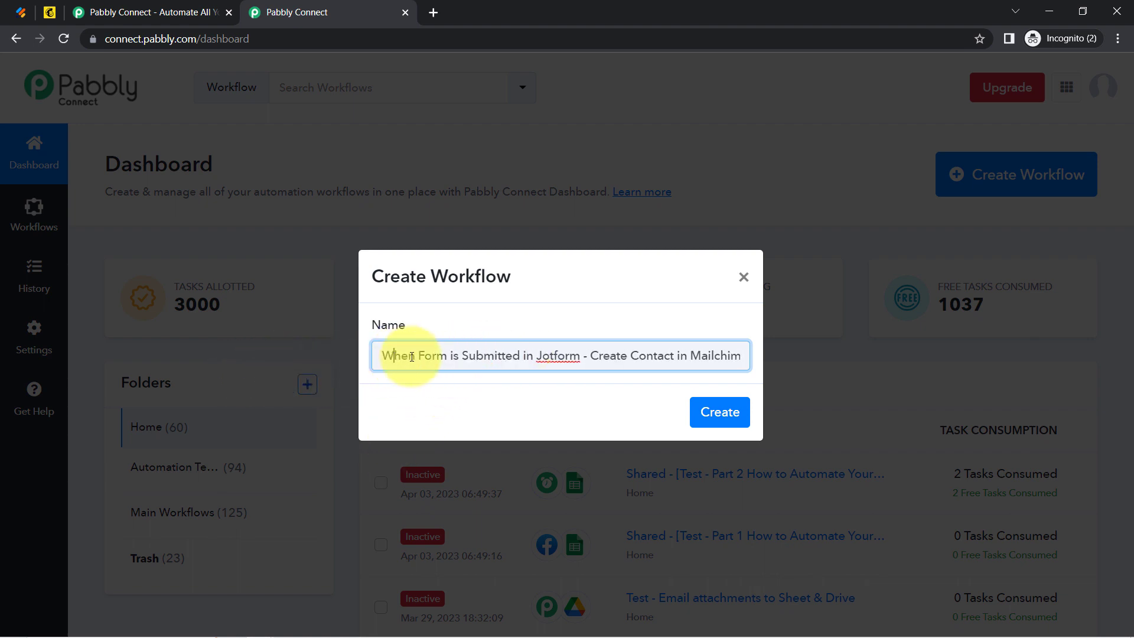
pyautogui.moveTo(412, 357); pyautogui.dragTo(520, 356)
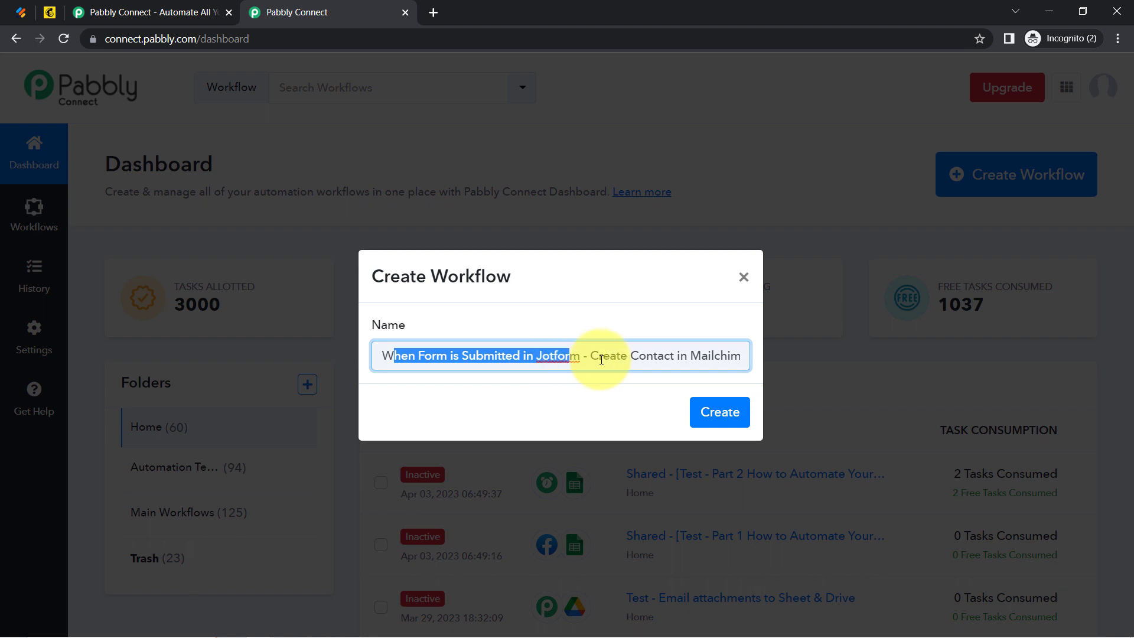
pyautogui.moveTo(602, 359); pyautogui.dragTo(772, 349)
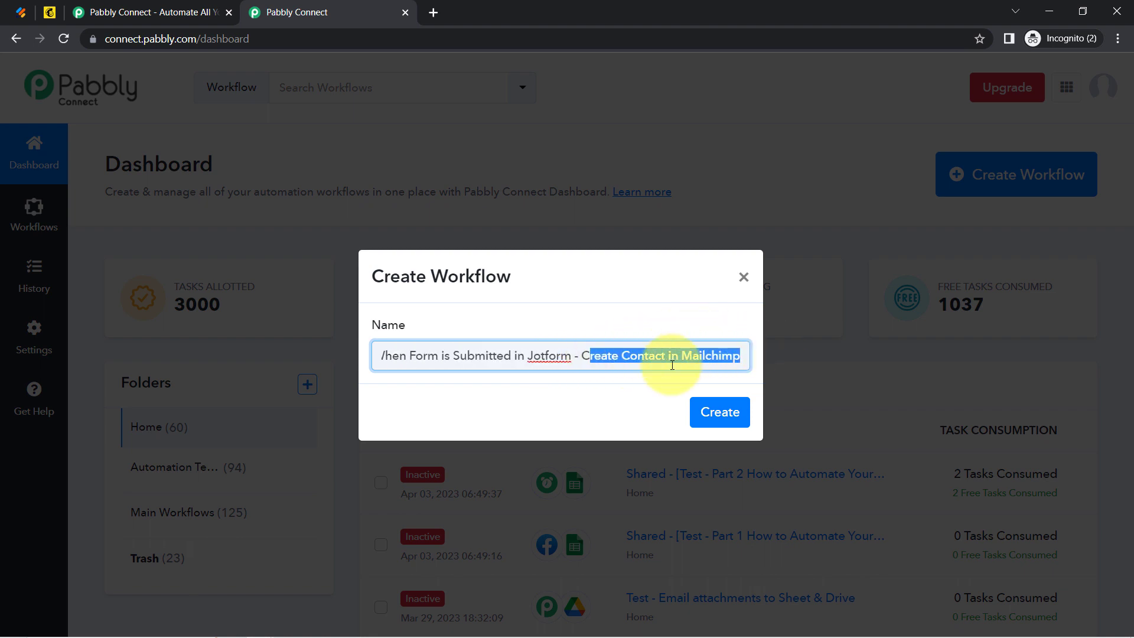
pyautogui.click(725, 415)
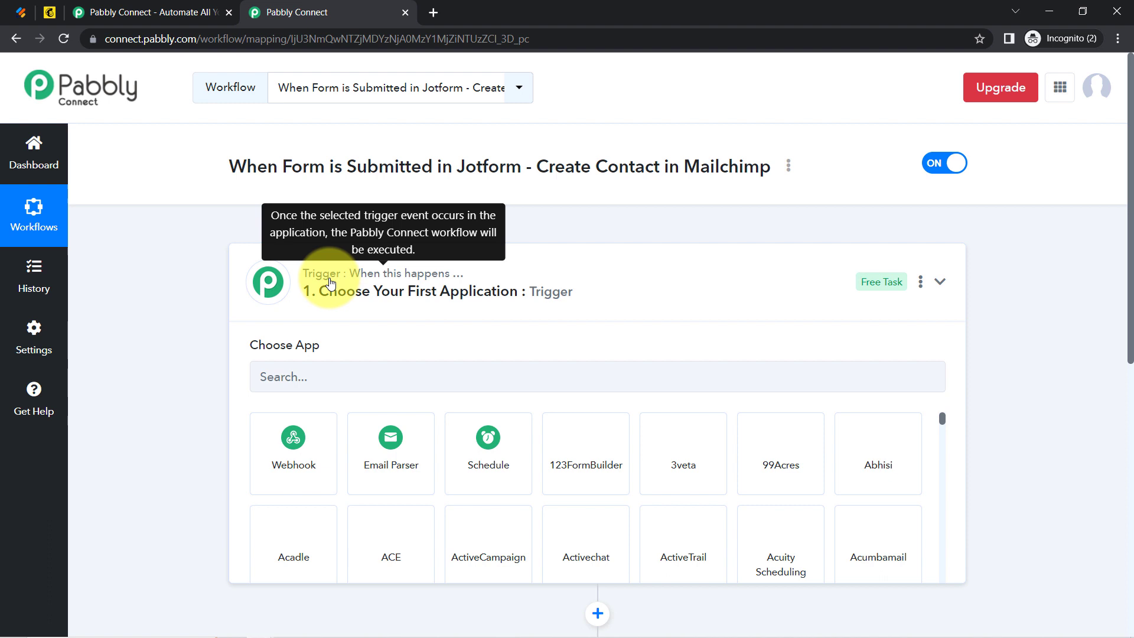
# Set the trigger step's app to JotForm by searching 'jotfo'.
pyautogui.click(431, 298)
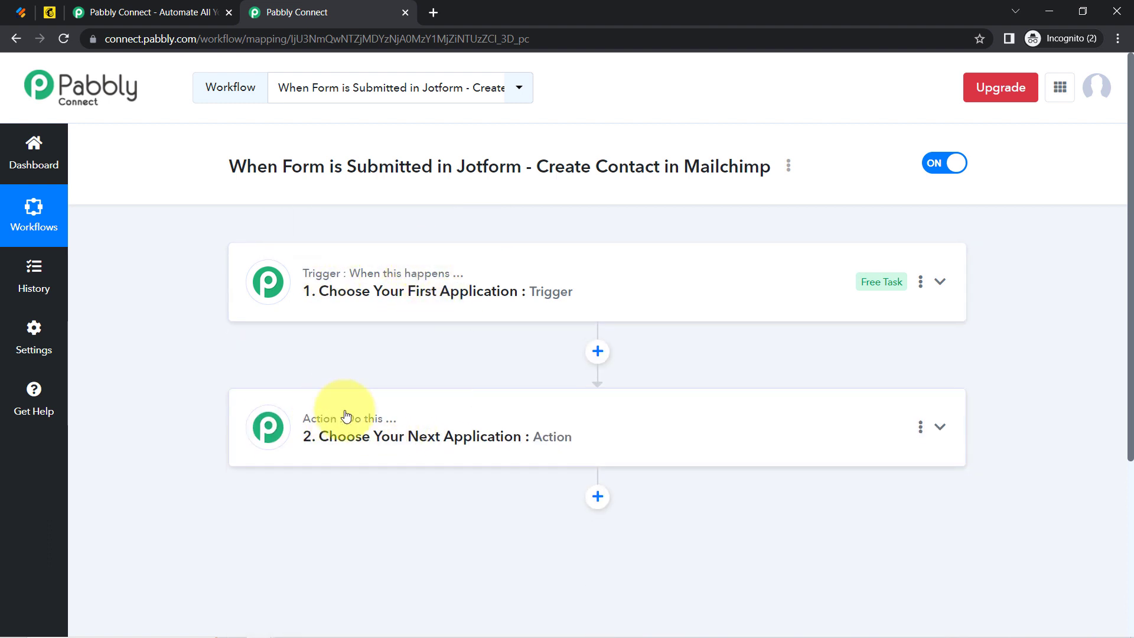
pyautogui.moveTo(353, 428)
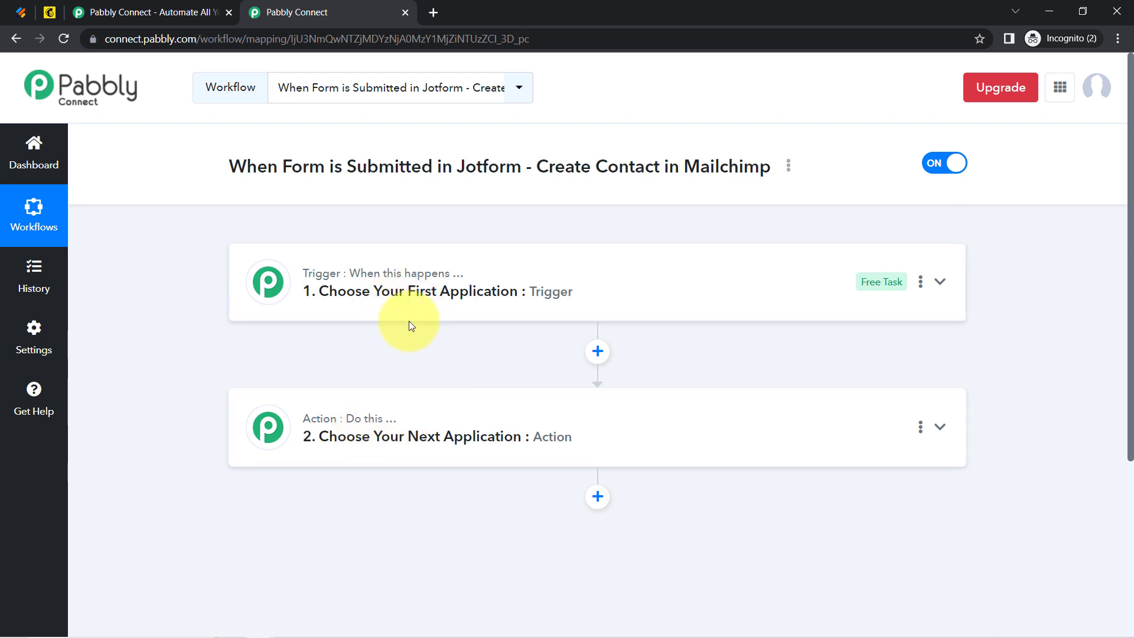
pyautogui.moveTo(480, 284)
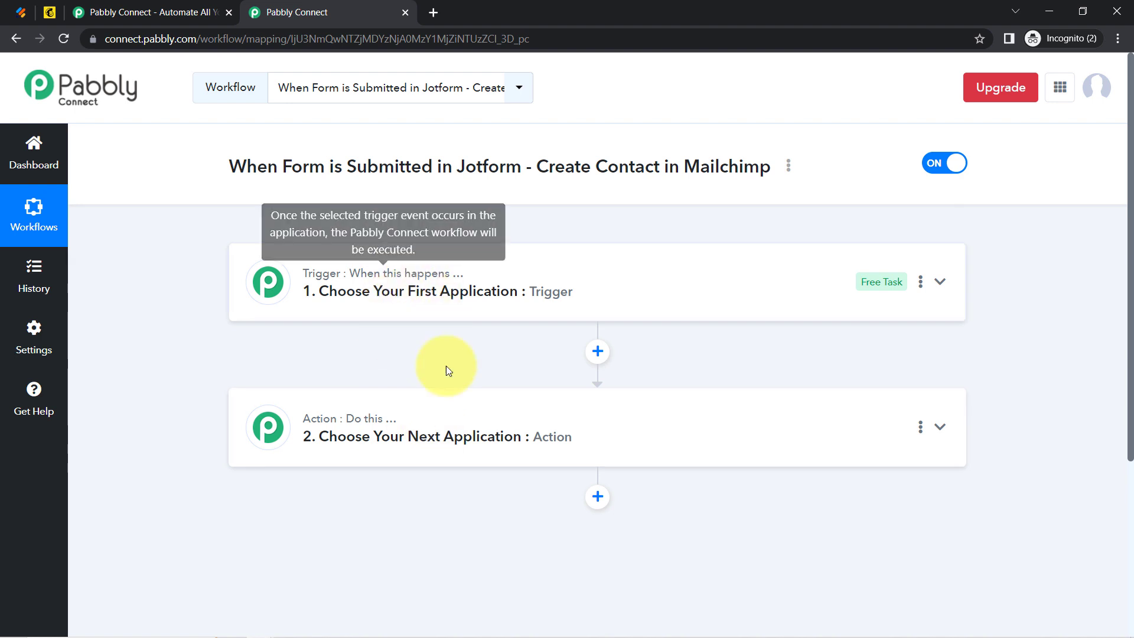
pyautogui.click(417, 284)
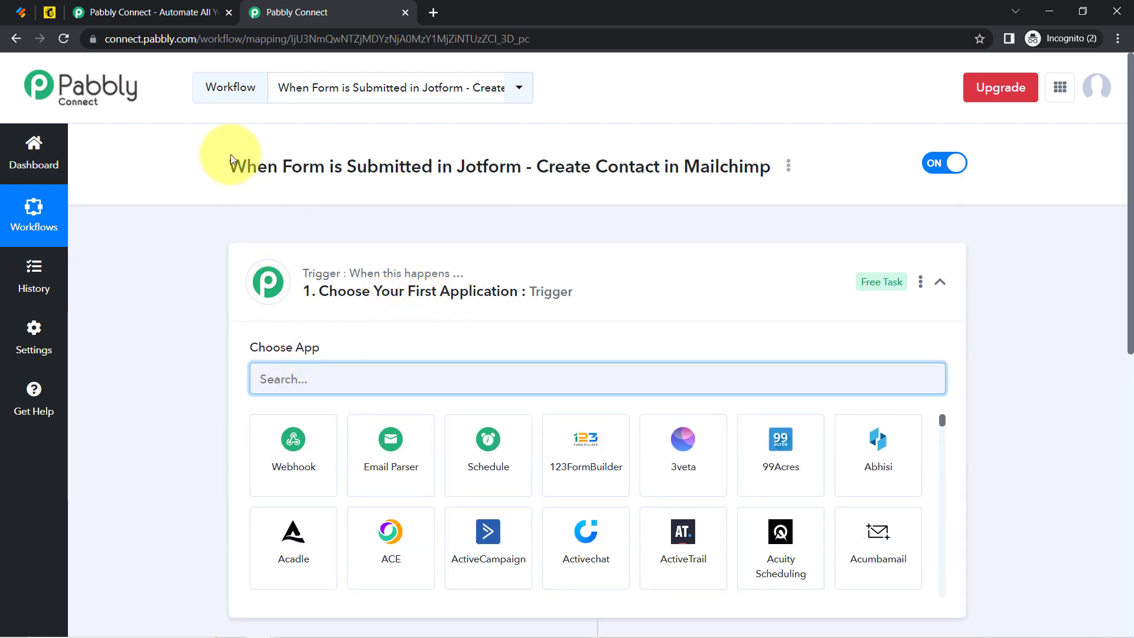
pyautogui.moveTo(238, 163); pyautogui.dragTo(675, 152)
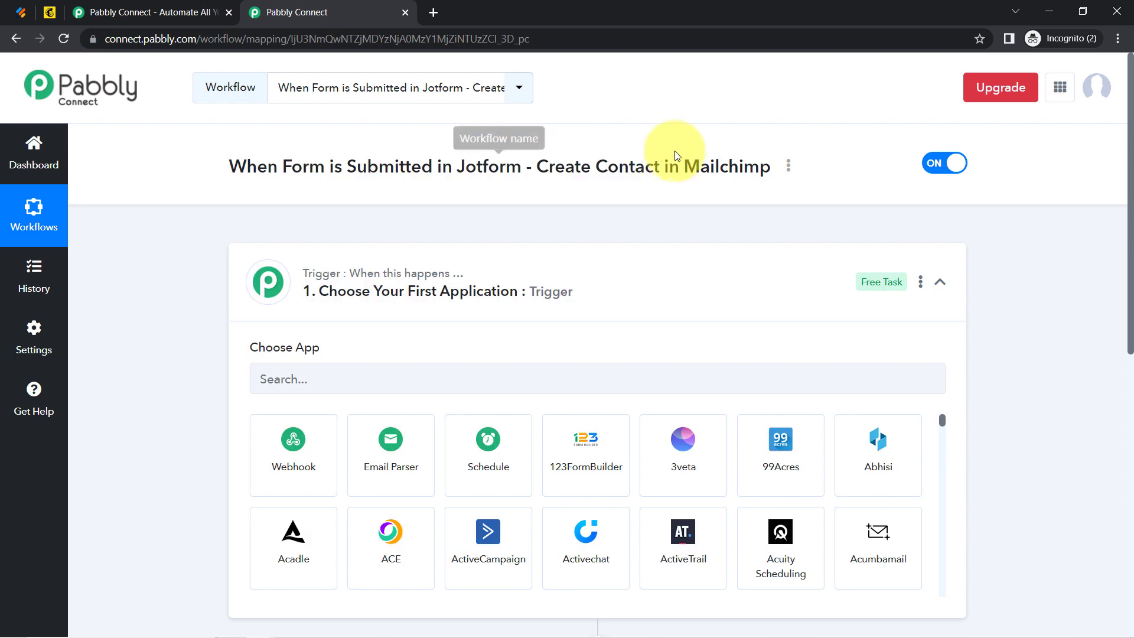
pyautogui.click(278, 378)
pyautogui.write('fo')
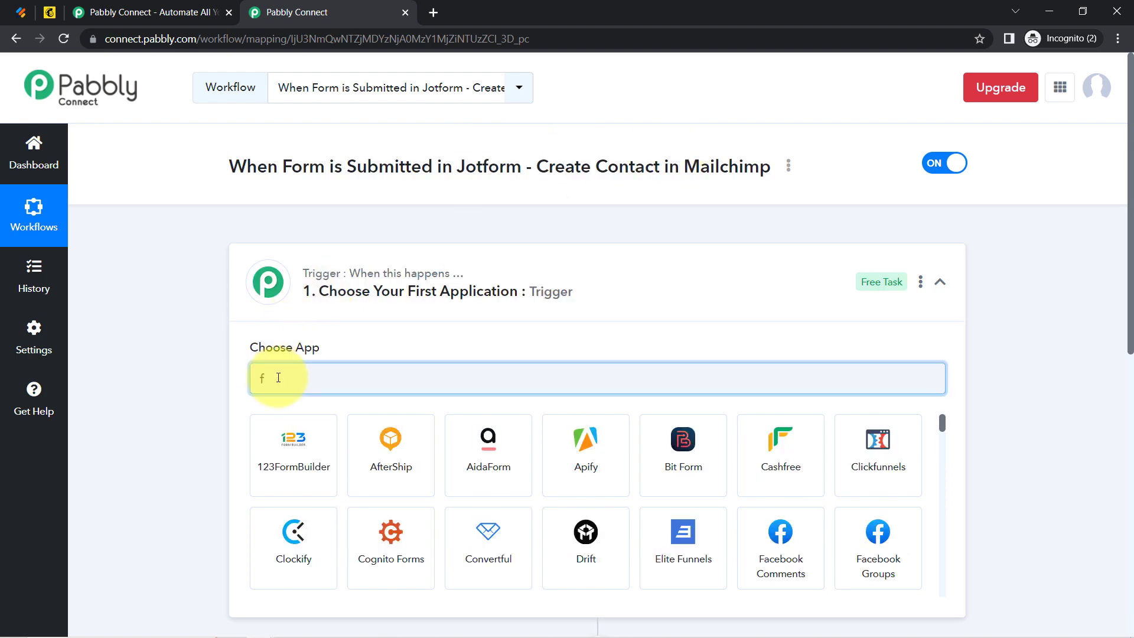
pyautogui.press('BackSpace')
pyautogui.write('jotfo')
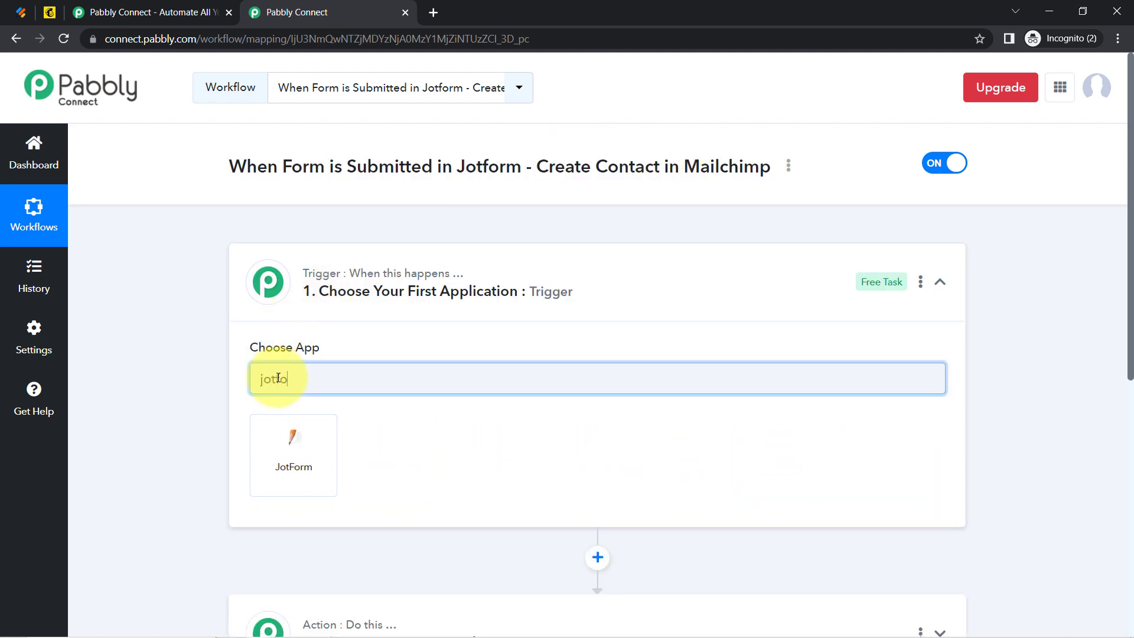
pyautogui.click(282, 443)
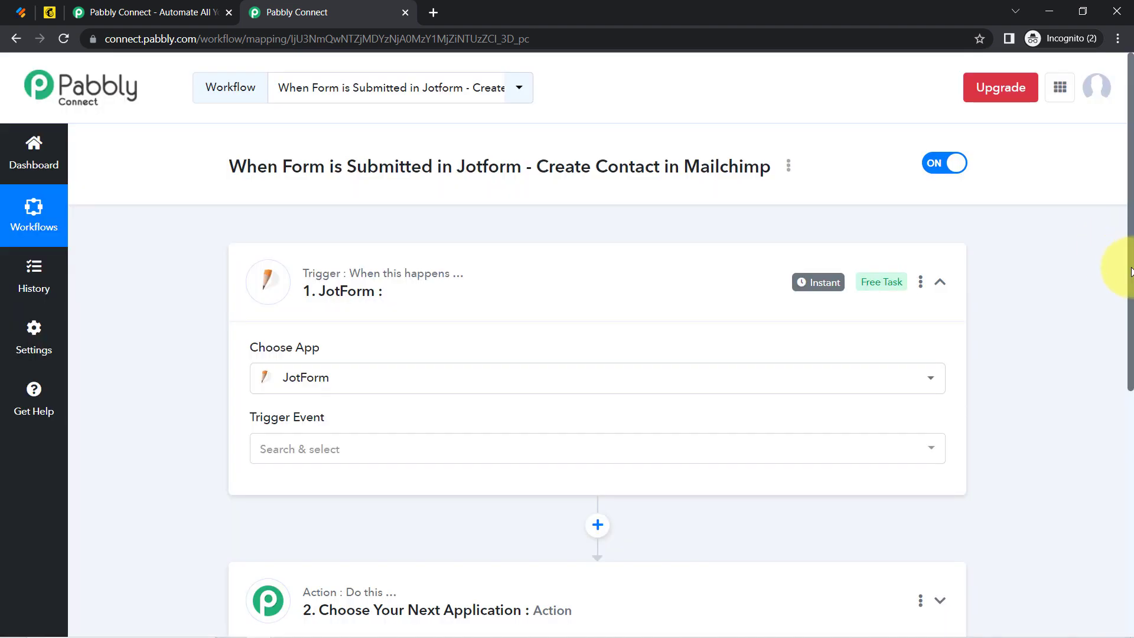
# Set the action step's app to MailChimp by searching 'mailch'.
pyautogui.scroll(-5, 1131, 272)
pyautogui.click(303, 261)
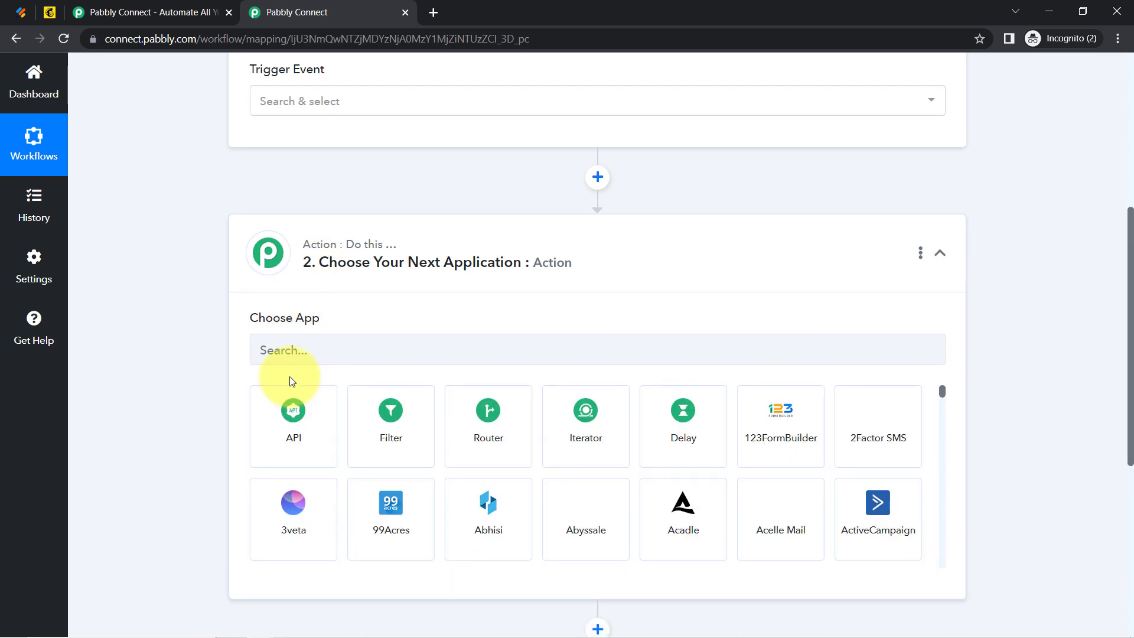
pyautogui.click(264, 354)
pyautogui.write('mailch')
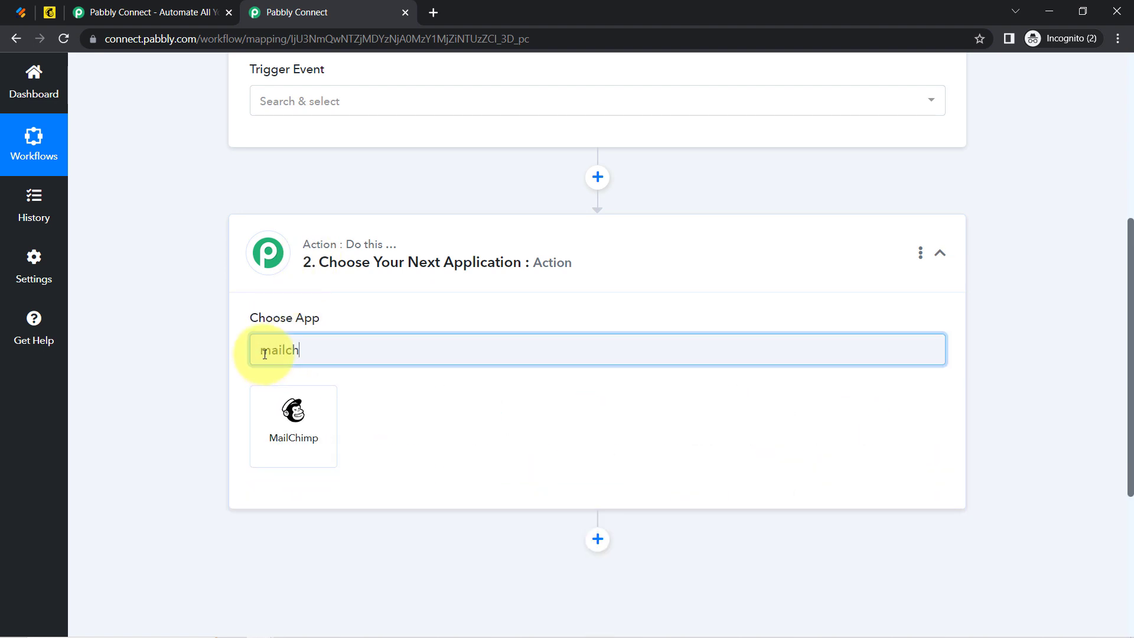
pyautogui.click(262, 411)
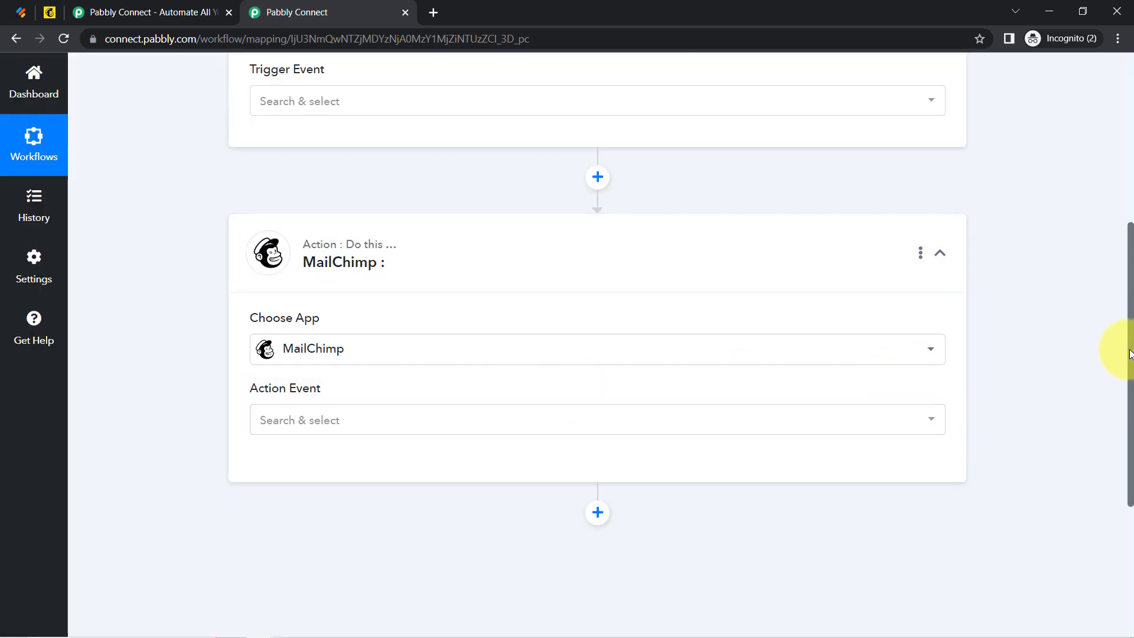
pyautogui.moveTo(1130, 353); pyautogui.dragTo(1122, 188)
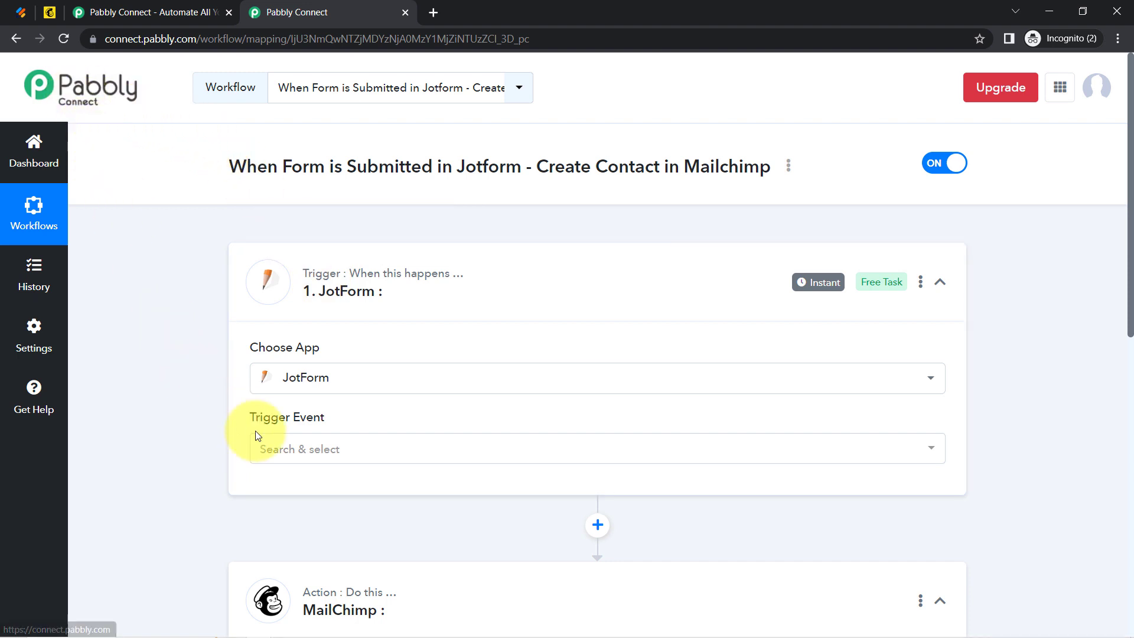
# Set the JotForm trigger event to New Response and copy its Webhook URL.
pyautogui.click(281, 451)
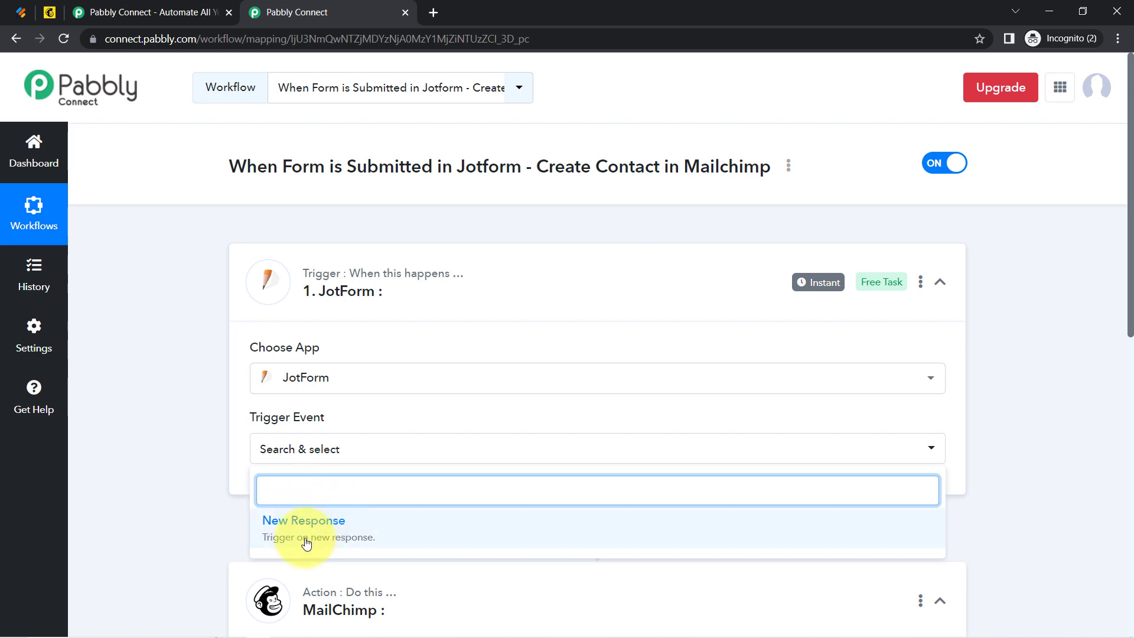
pyautogui.click(284, 523)
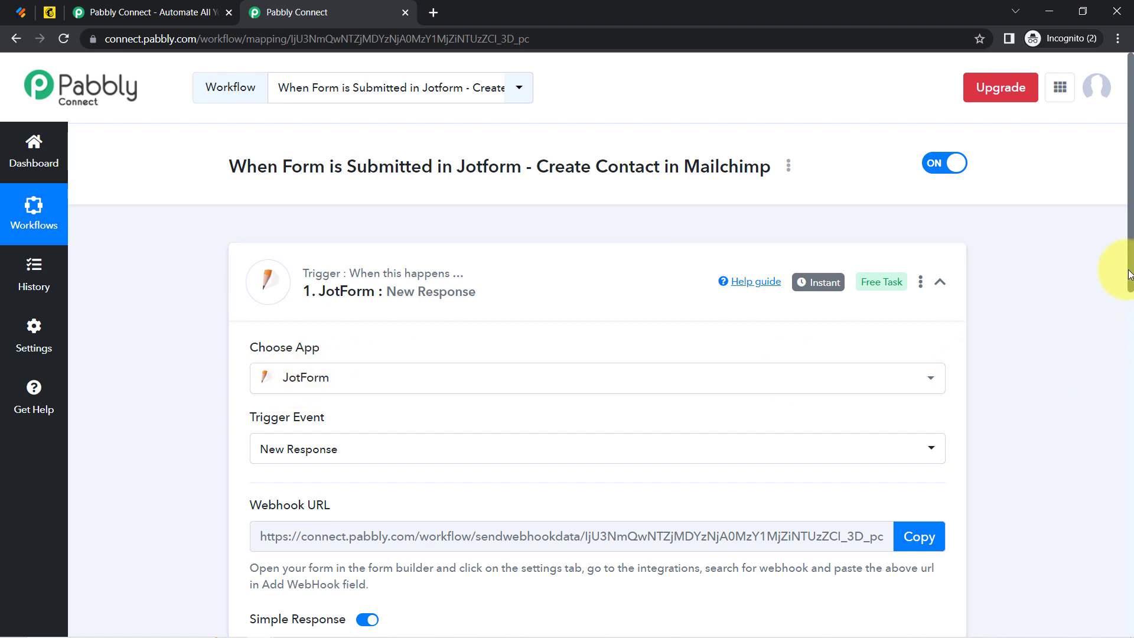
pyautogui.scroll(-3, 1122, 295)
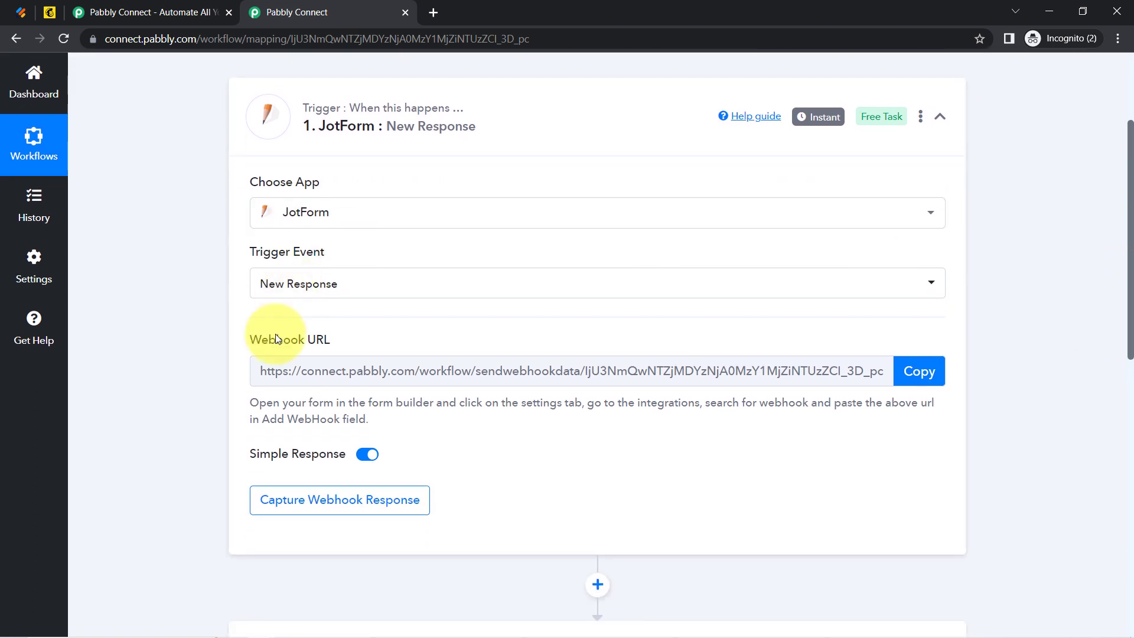
pyautogui.moveTo(269, 339); pyautogui.dragTo(380, 343)
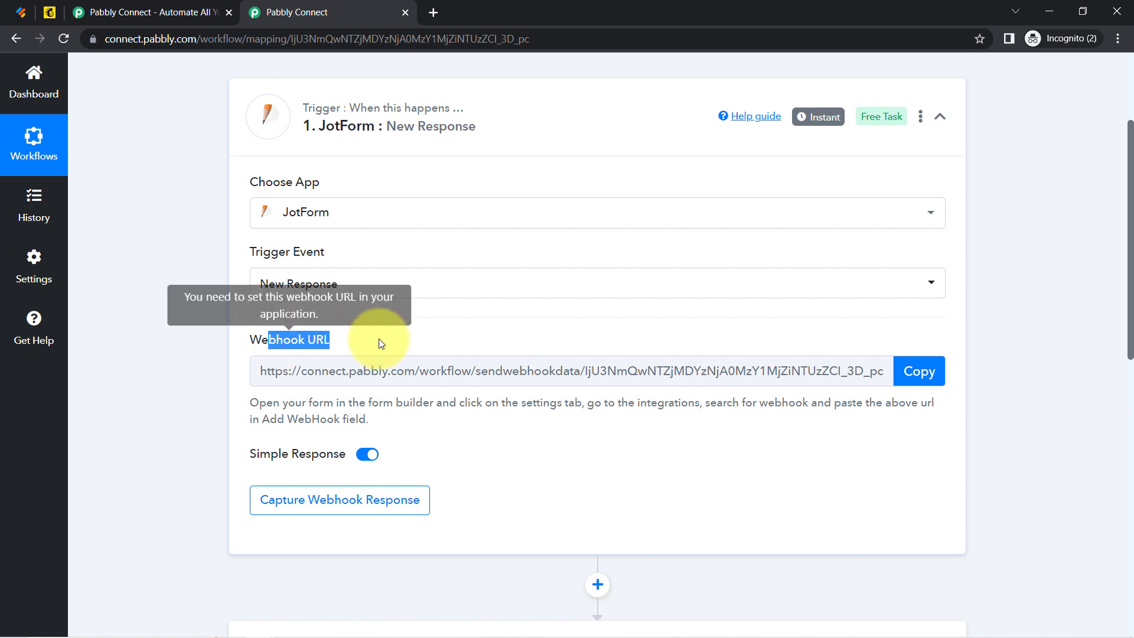
pyautogui.click(918, 380)
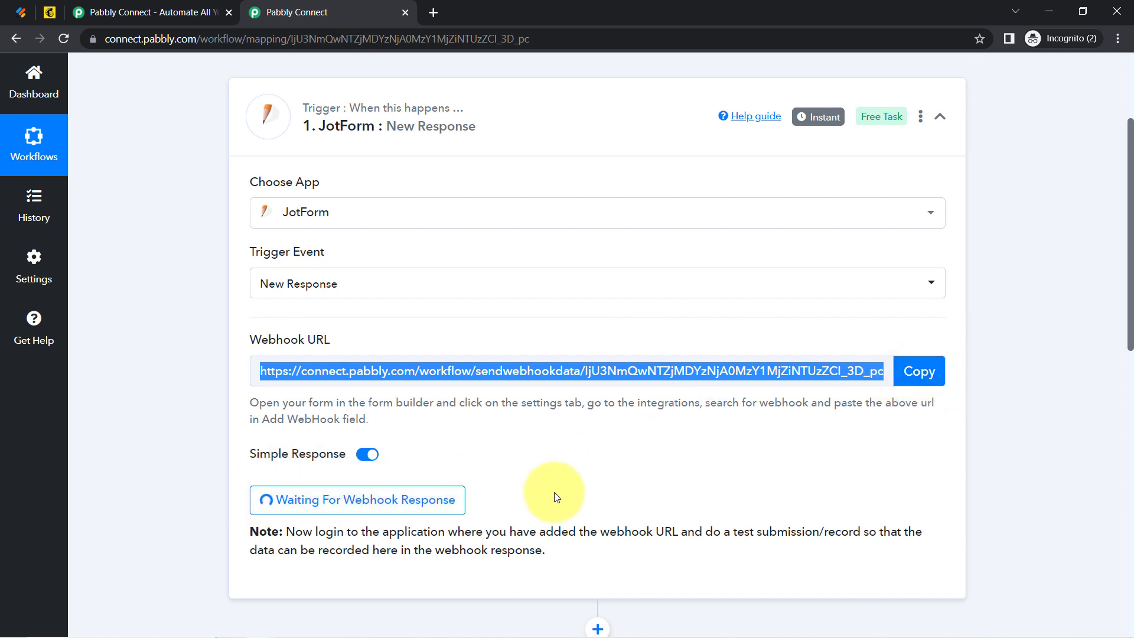
# Point out the notes on adding the webhook URL and recording test data.
pyautogui.moveTo(338, 534); pyautogui.dragTo(683, 547)
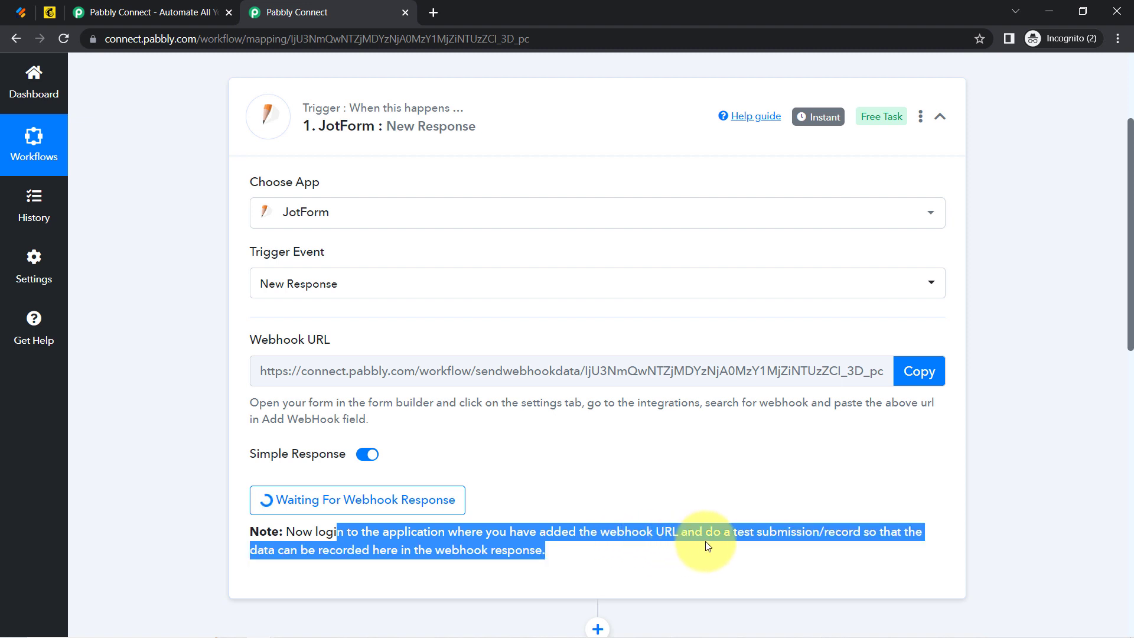
pyautogui.moveTo(755, 532); pyautogui.dragTo(430, 554)
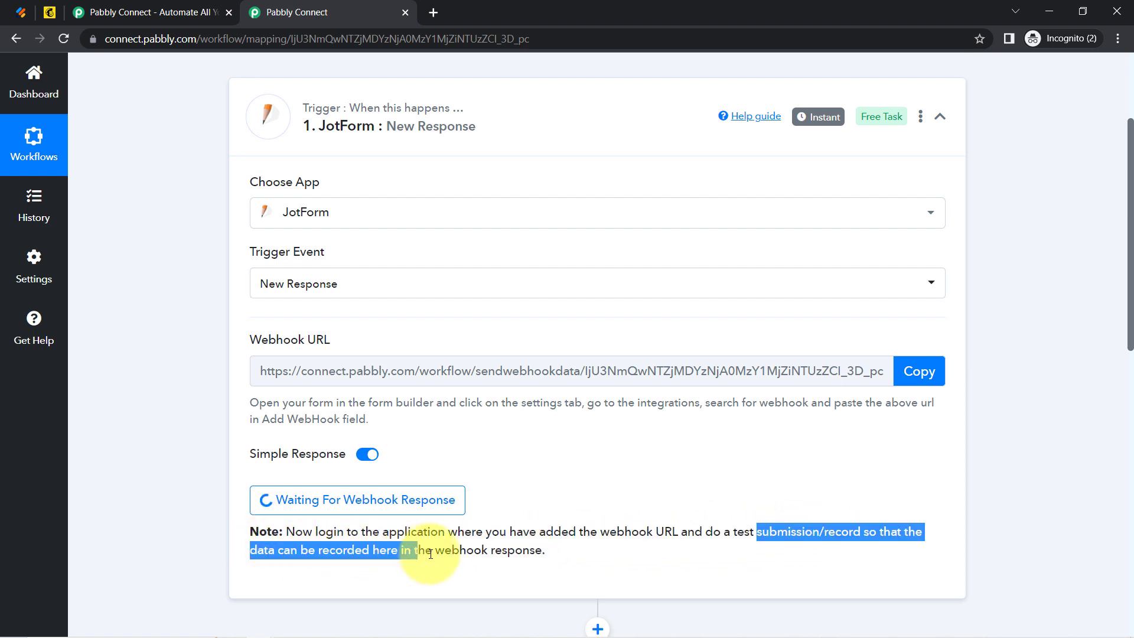
pyautogui.click(529, 564)
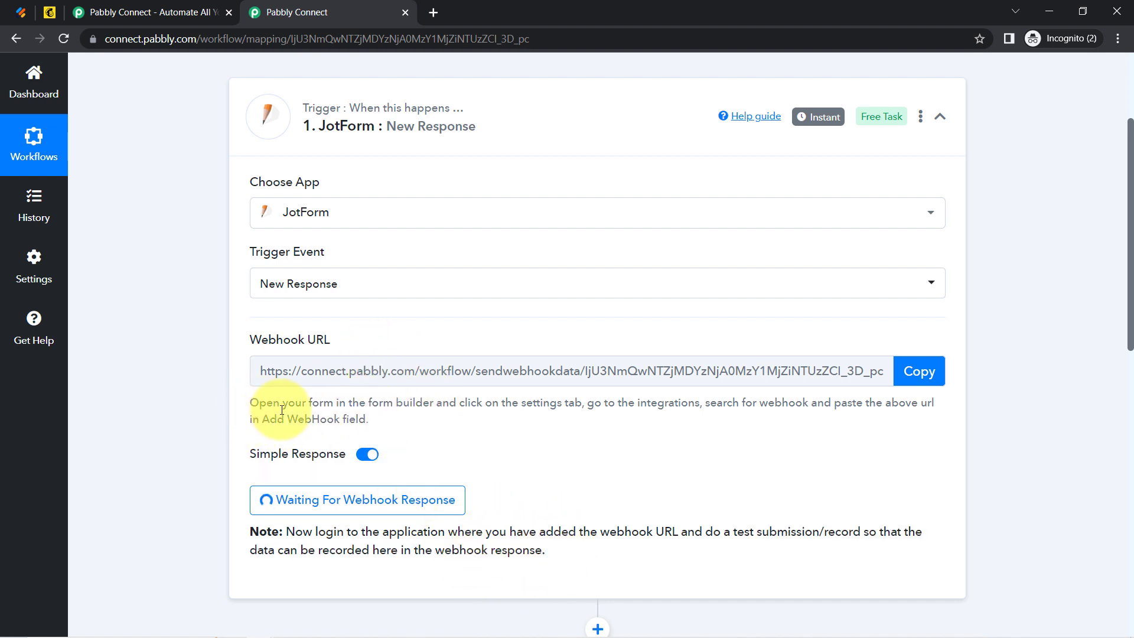
pyautogui.moveTo(282, 410); pyautogui.dragTo(352, 417)
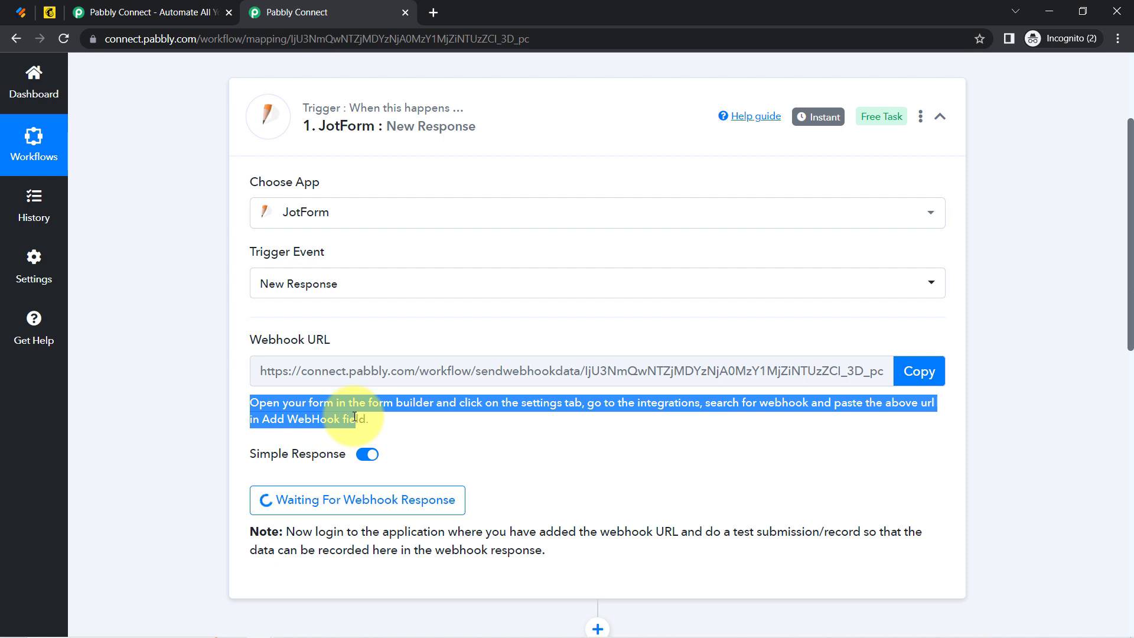
# Open the Online Doctor Appointment Form for editing from the Jotform forms list.
pyautogui.click(15, 13)
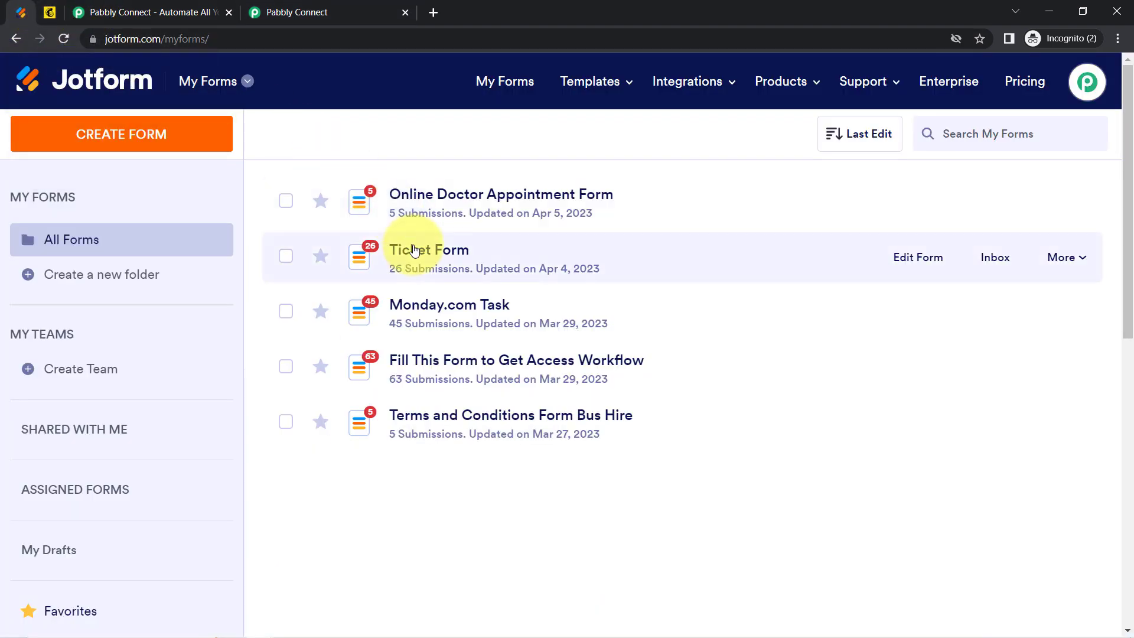
pyautogui.click(447, 205)
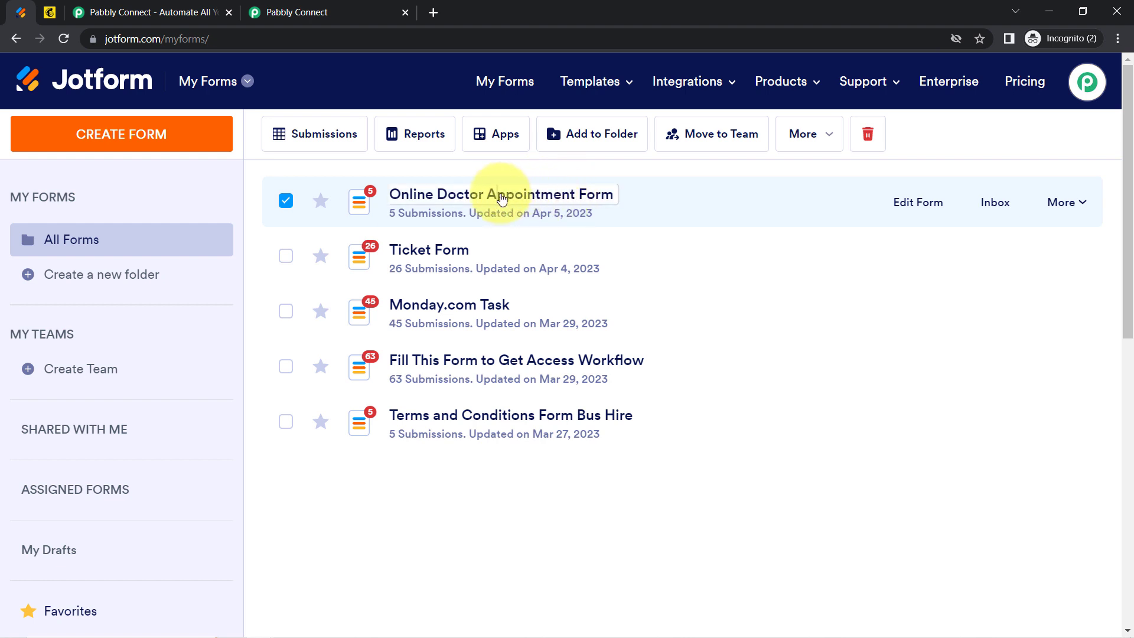
pyautogui.click(916, 212)
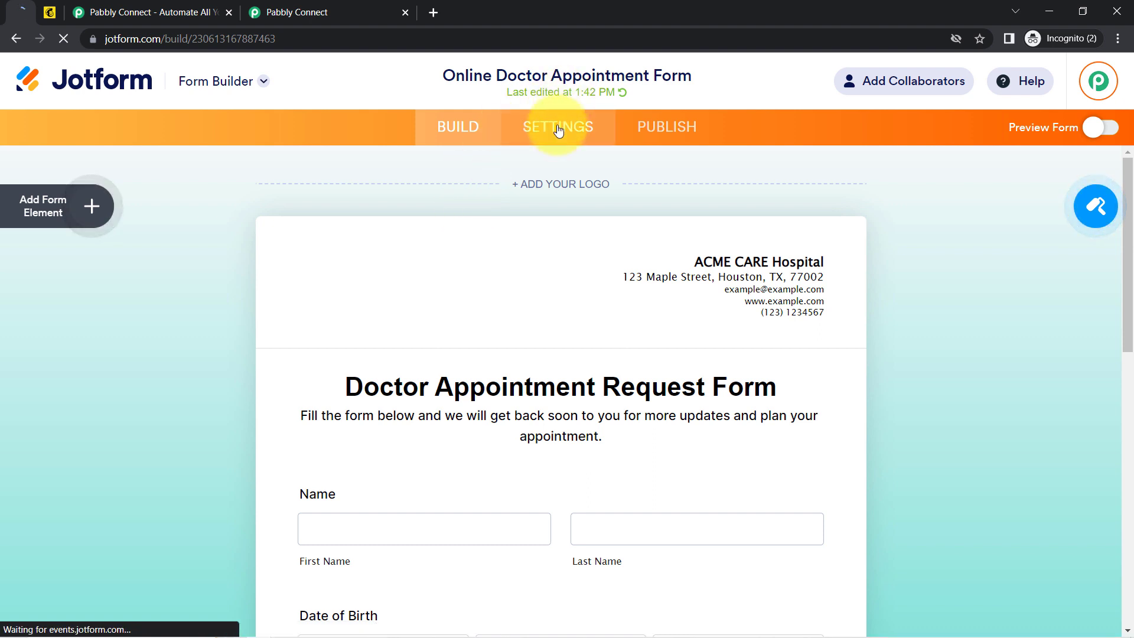
# Remove the form's existing WebHooks integration under Settings > Integrations.
pyautogui.click(558, 129)
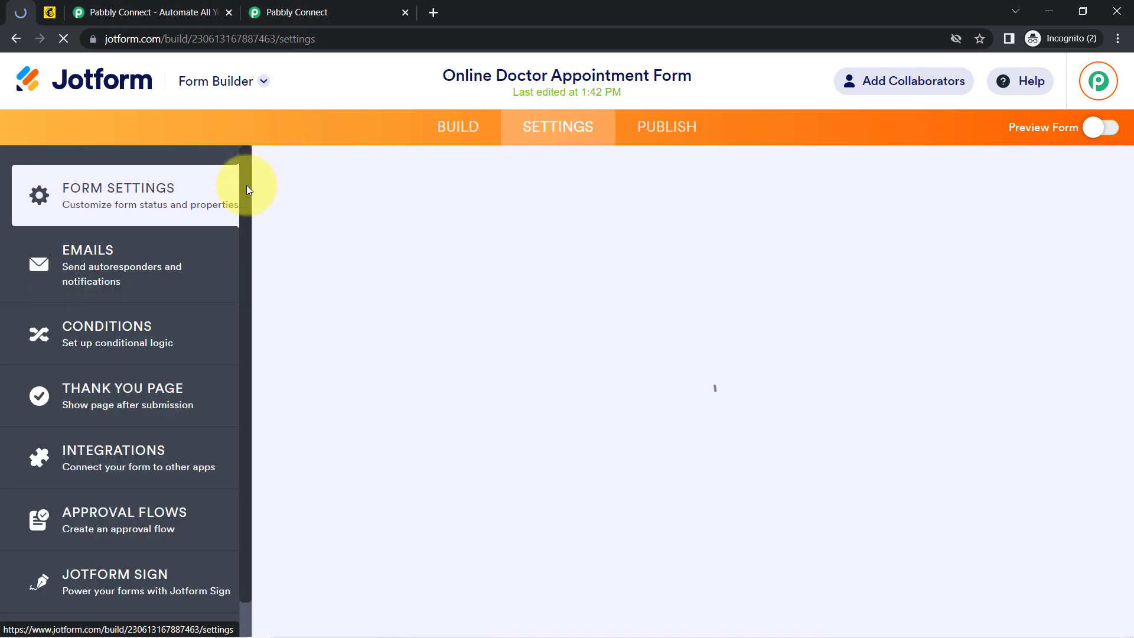
pyautogui.click(98, 460)
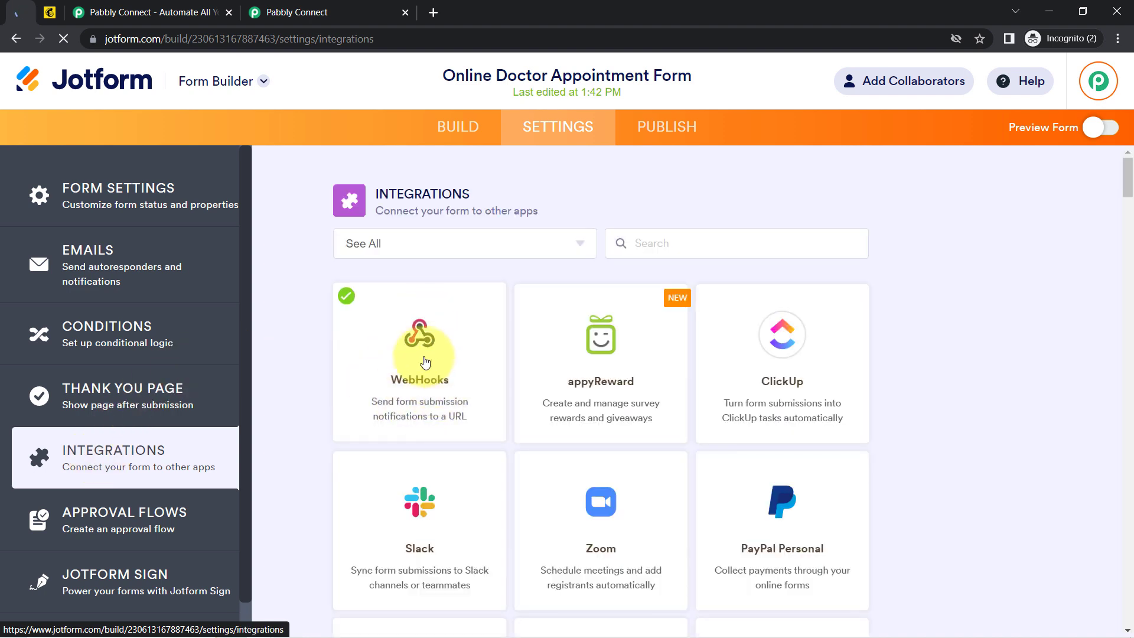
pyautogui.click(425, 362)
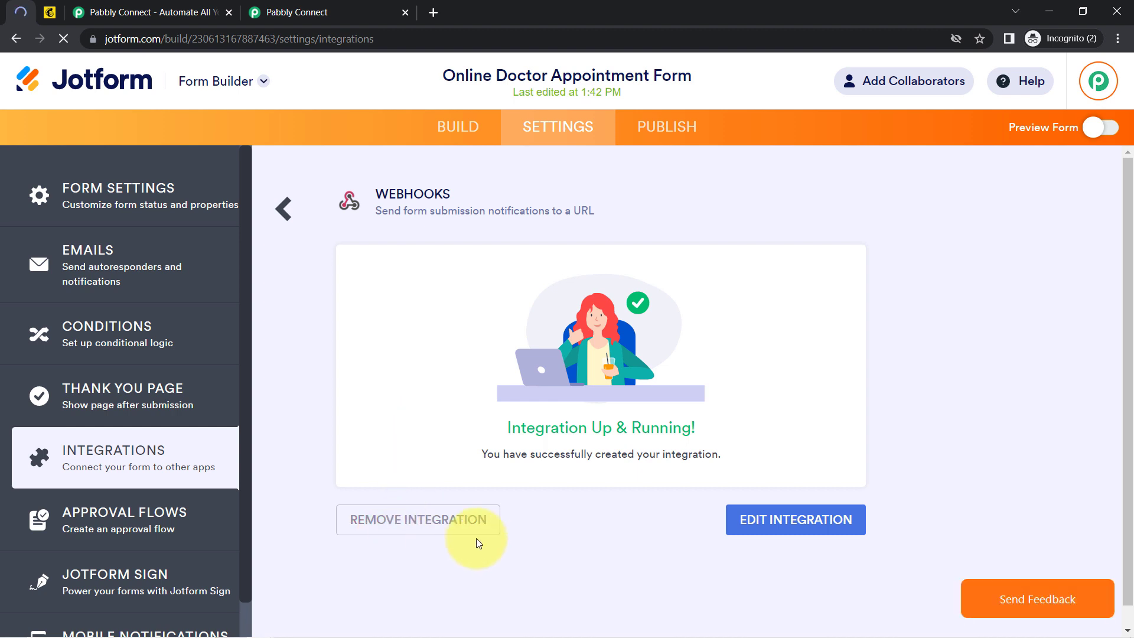
pyautogui.click(388, 525)
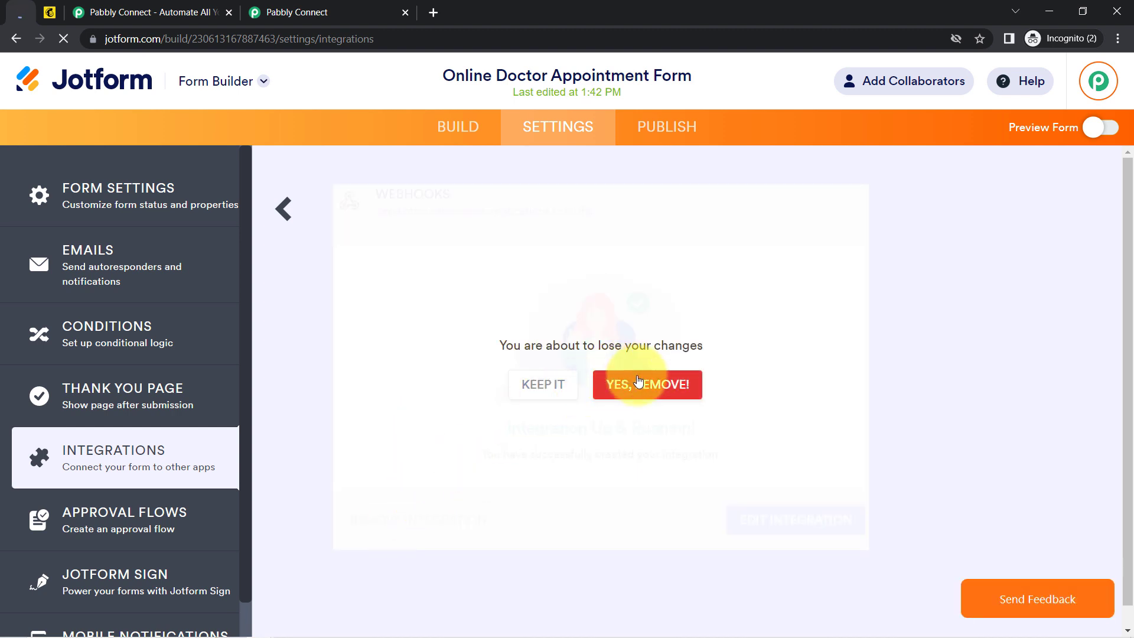
pyautogui.click(647, 385)
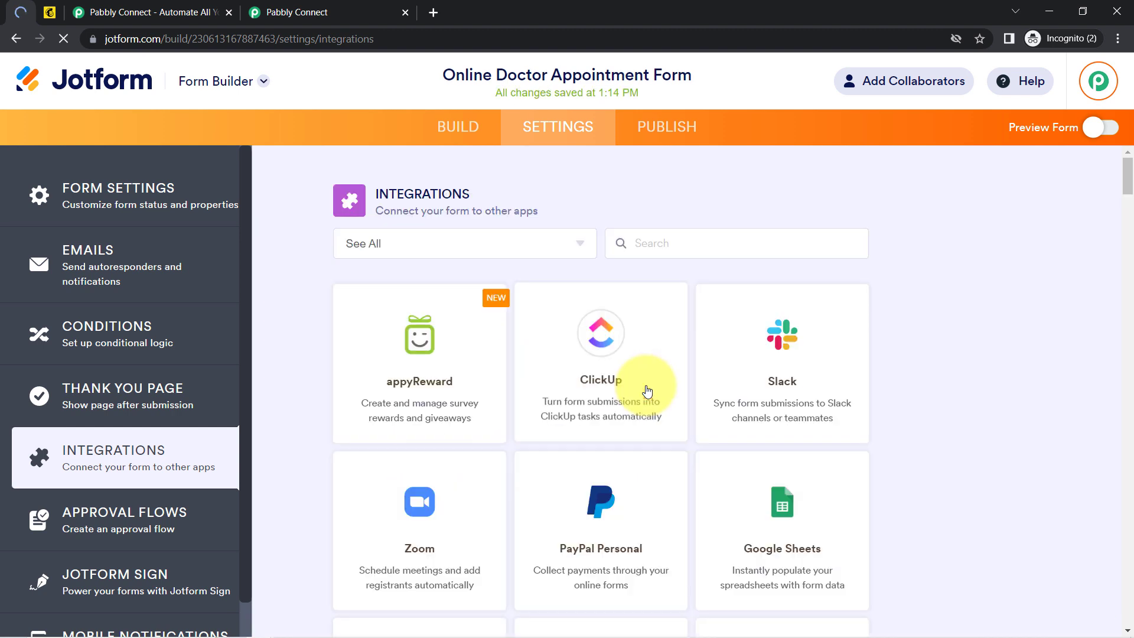
# Add a new WebHooks integration with the pasted Pabbly webhook URL, then return to Pabbly.
pyautogui.click(650, 250)
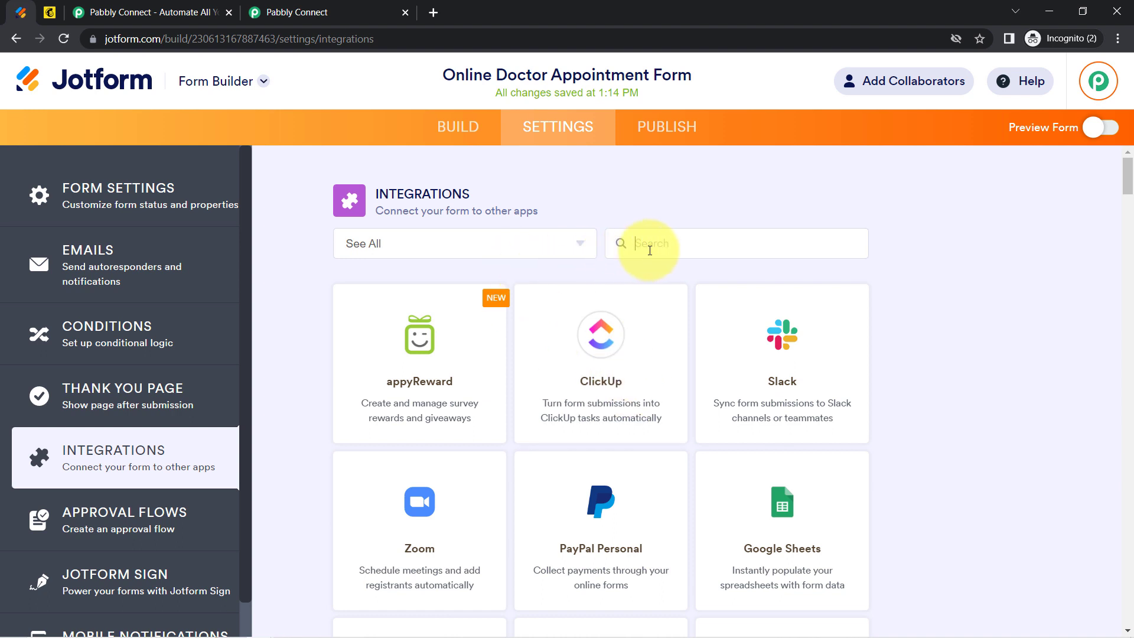
pyautogui.write('webhoo')
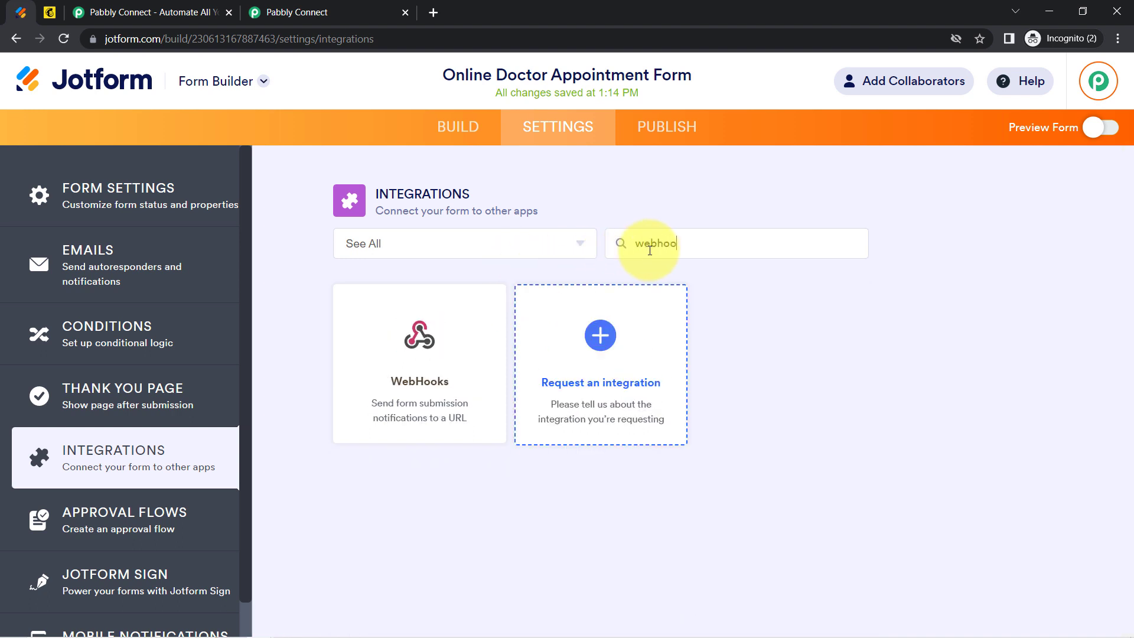
pyautogui.click(434, 371)
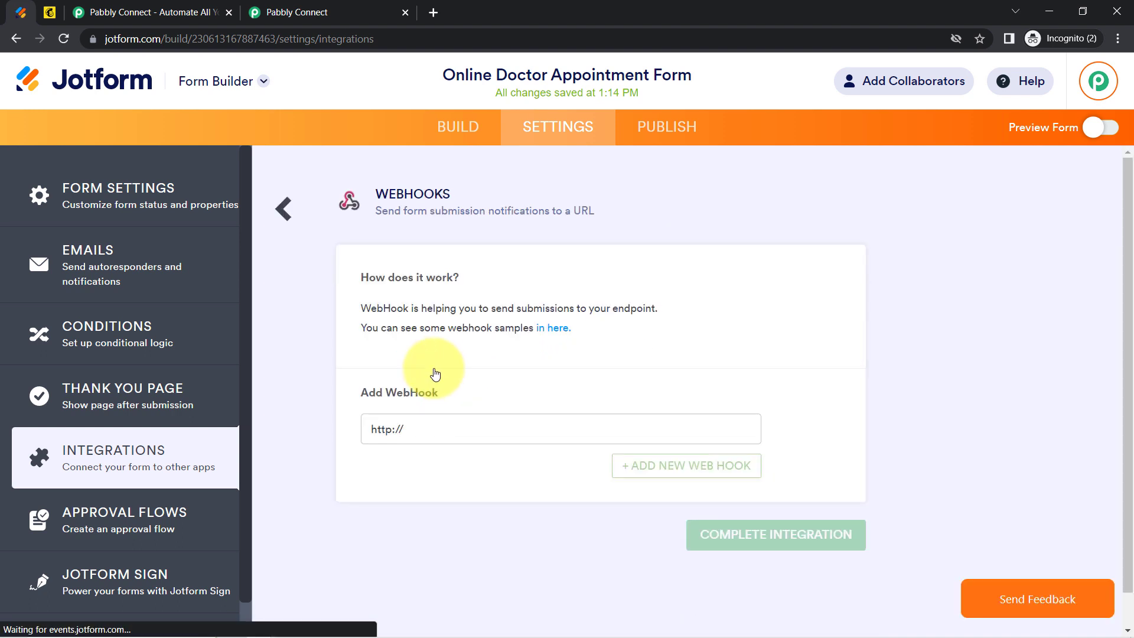
pyautogui.click(409, 428)
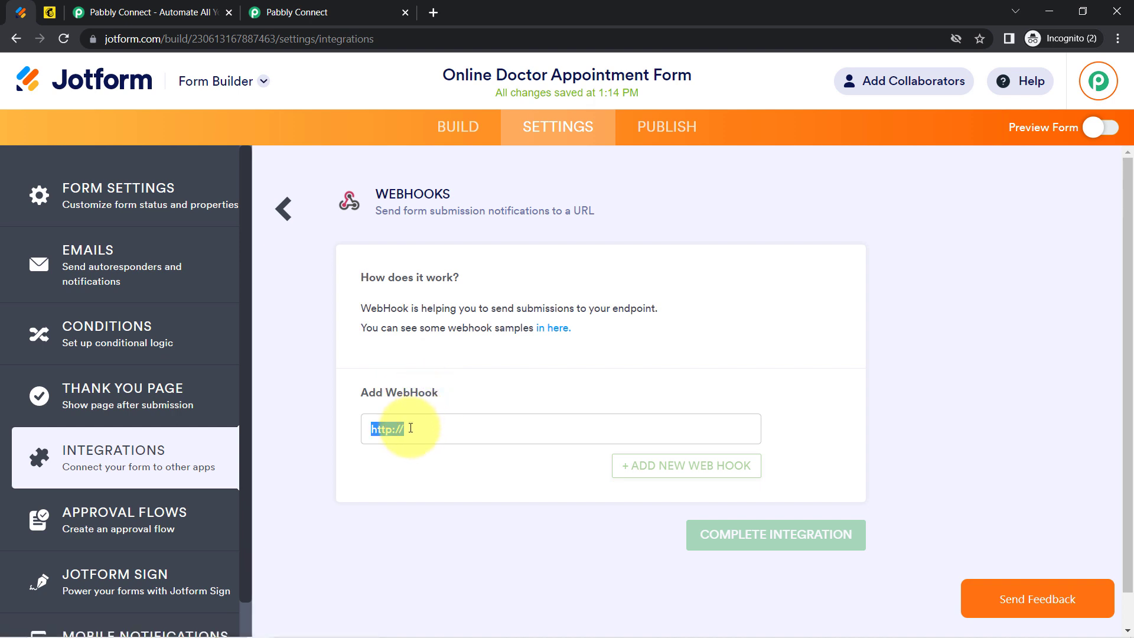
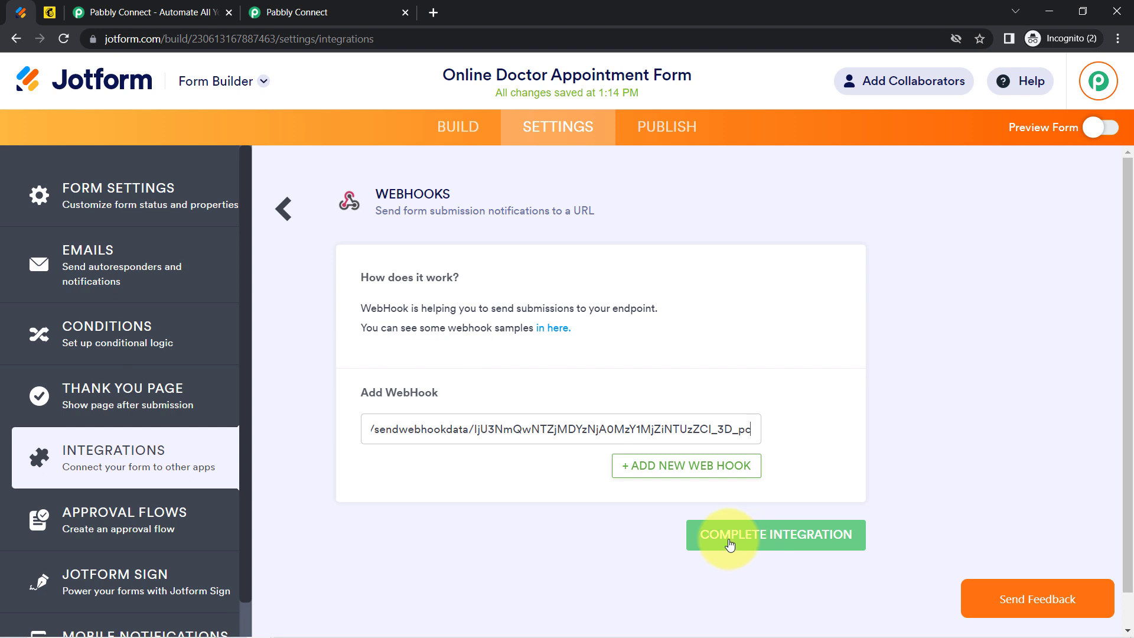
pyautogui.click(731, 545)
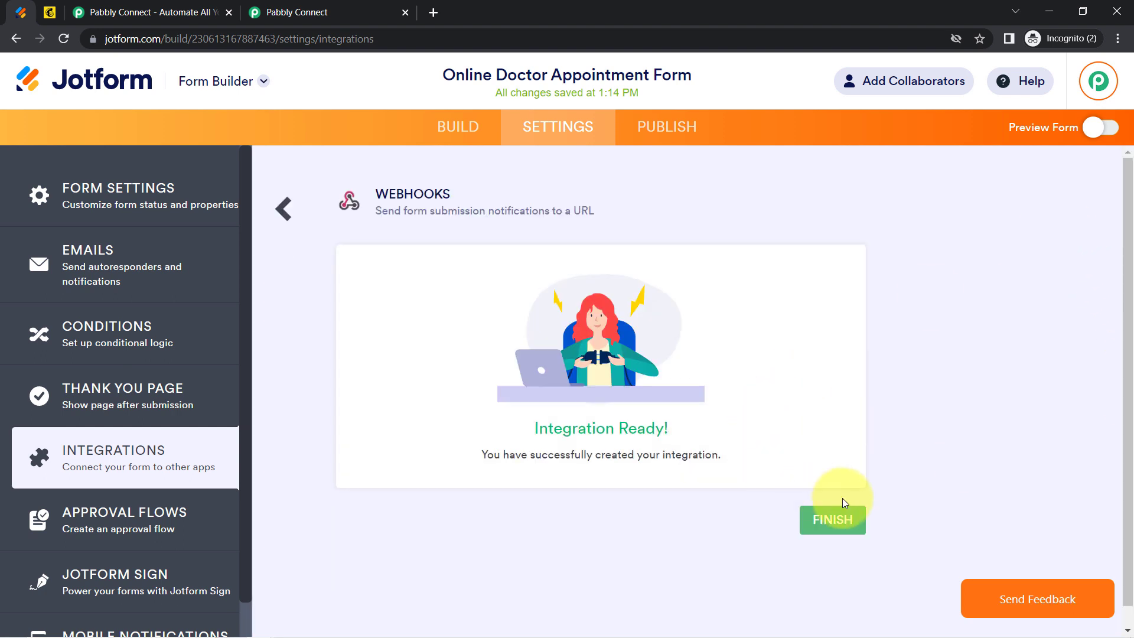
pyautogui.click(838, 522)
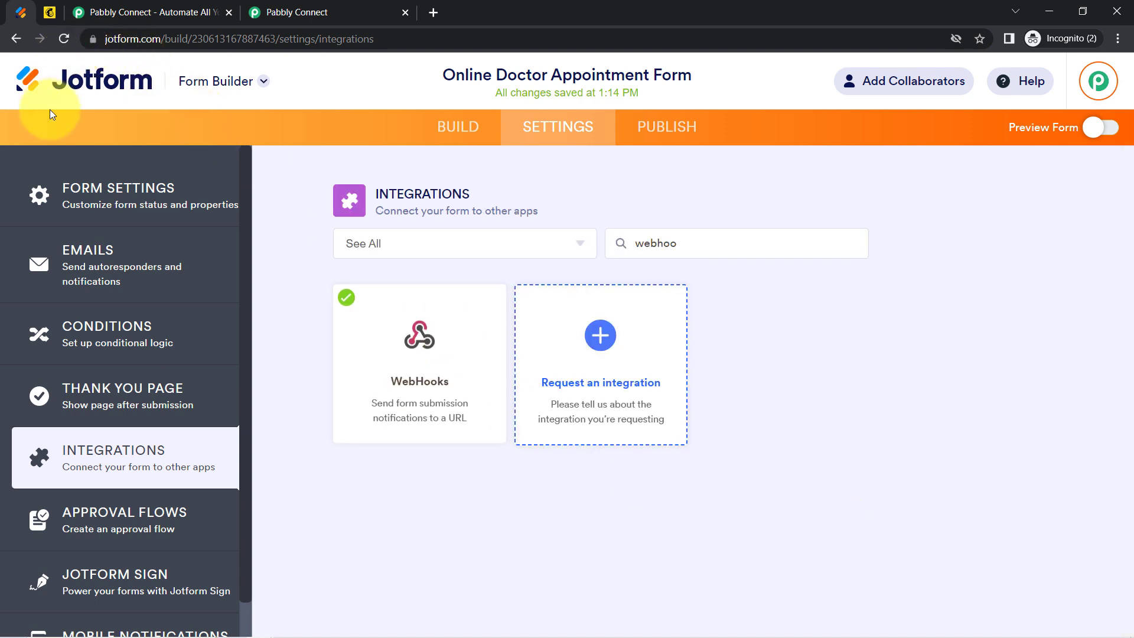
pyautogui.click(297, 8)
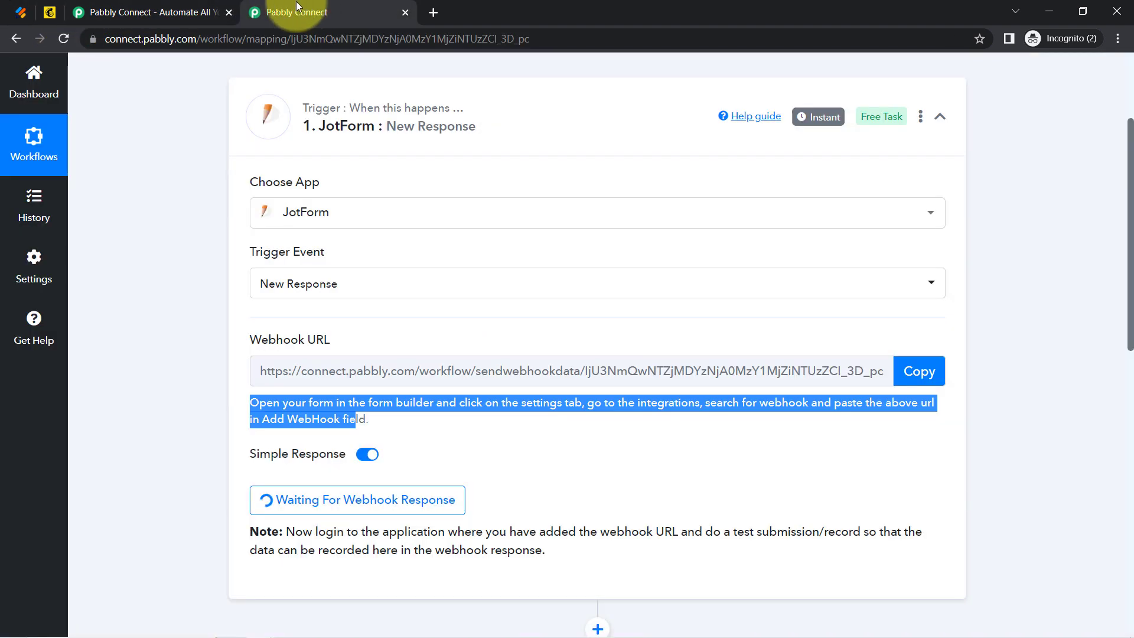
# Close the pabbly.com landing-page tab, note the test-submission hint, and return to Jotform.
pyautogui.click(214, 12)
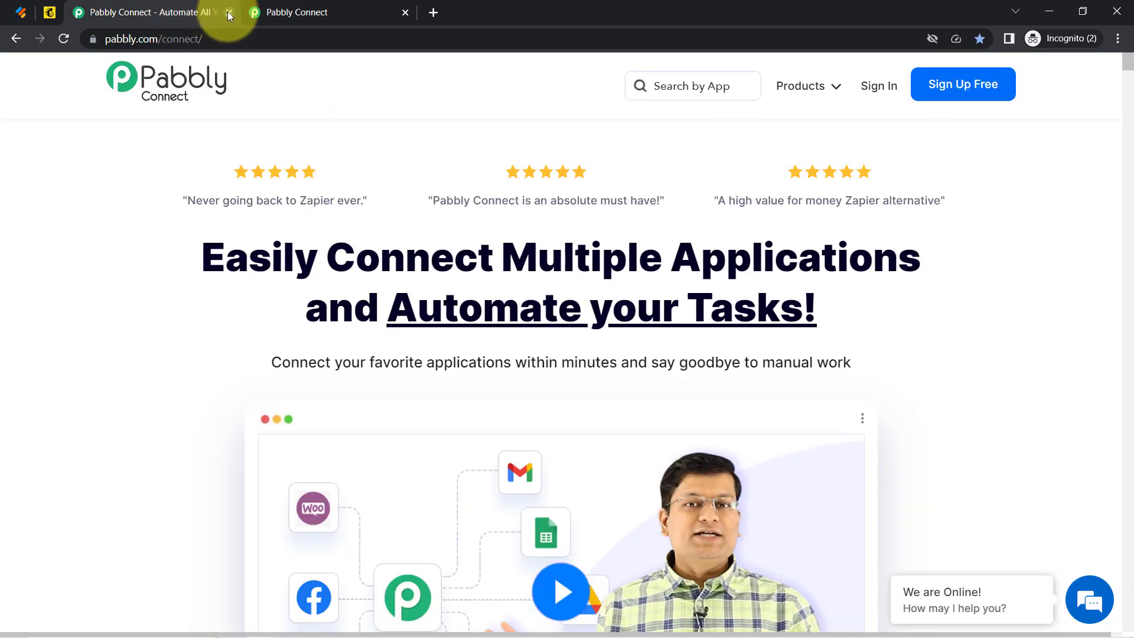
pyautogui.click(229, 12)
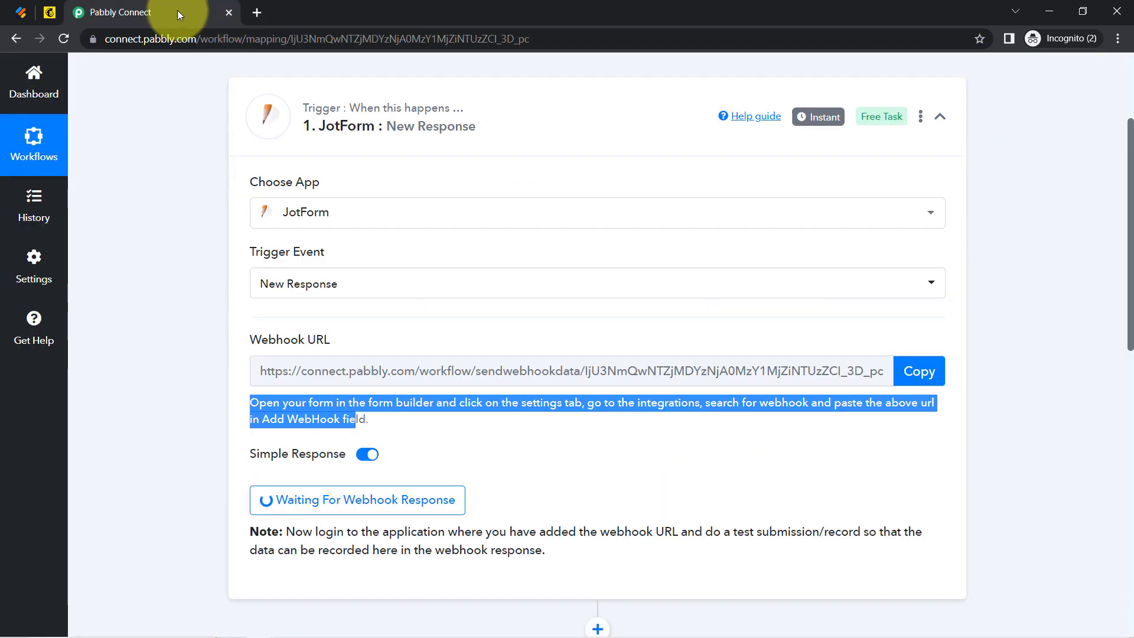
pyautogui.click(185, 278)
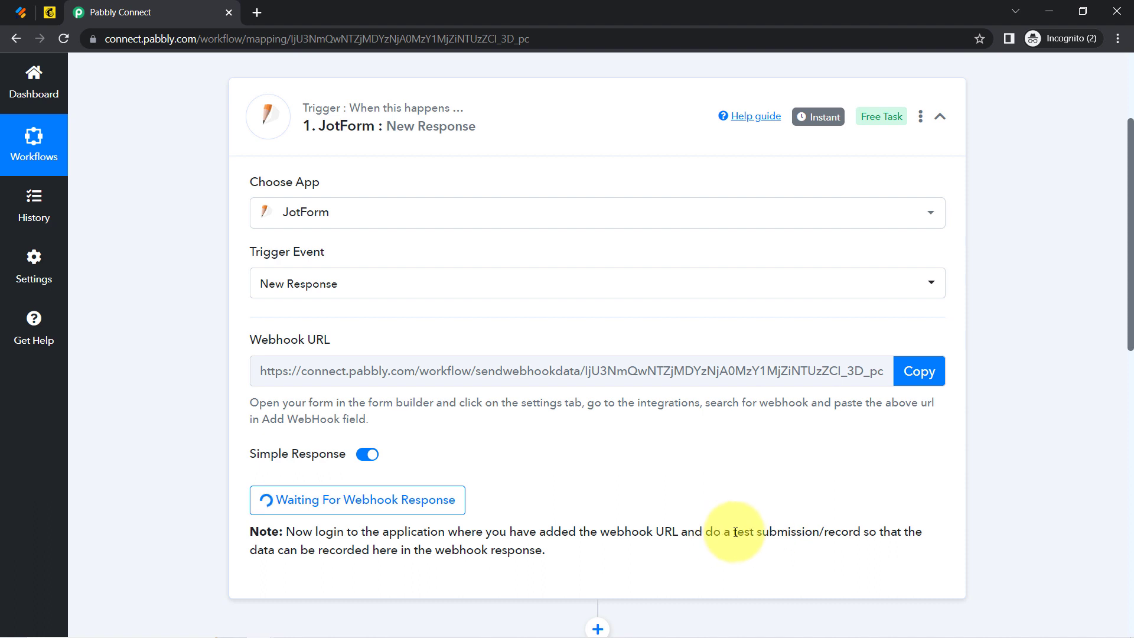
pyautogui.moveTo(743, 531); pyautogui.dragTo(863, 531)
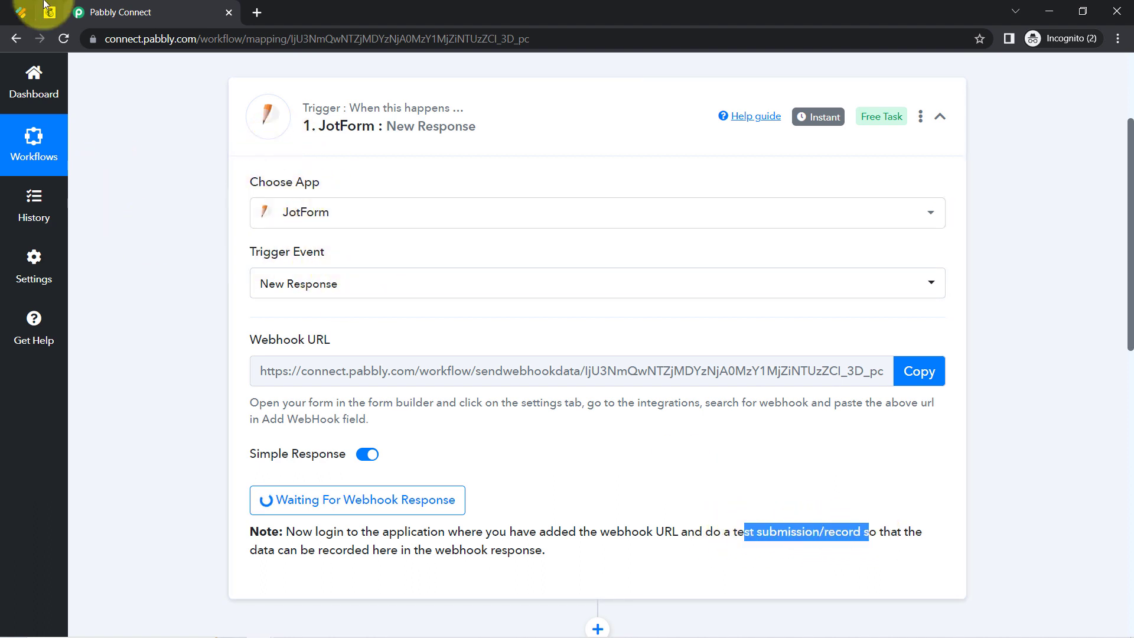
pyautogui.click(20, 11)
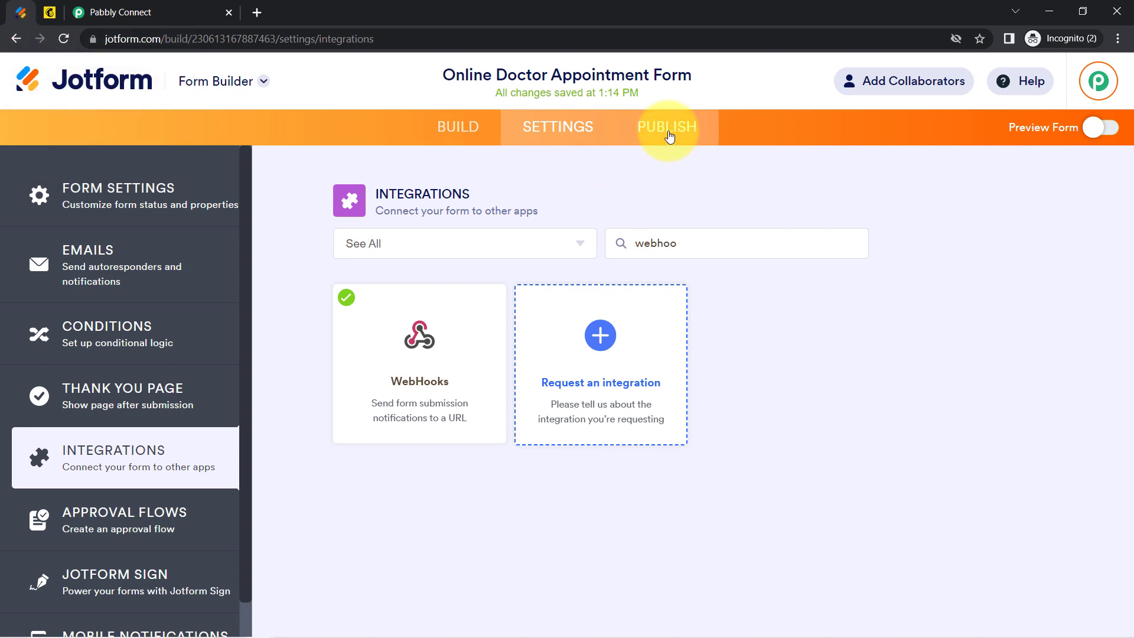
# Copy the form's public link from Publish and load it in a new tab.
pyautogui.click(672, 136)
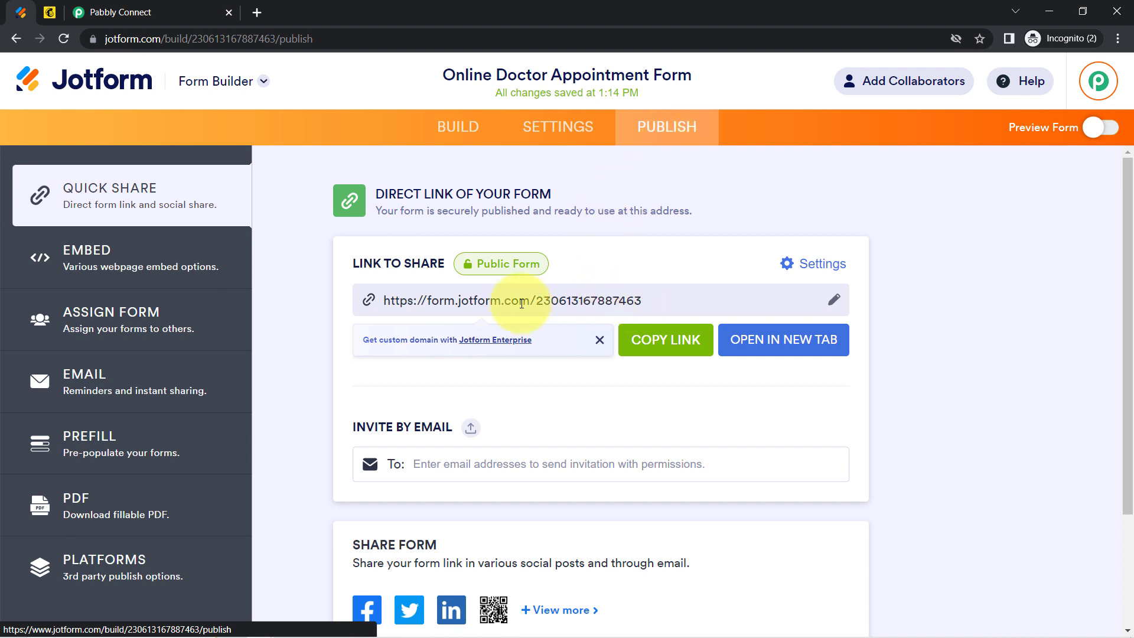
pyautogui.click(648, 340)
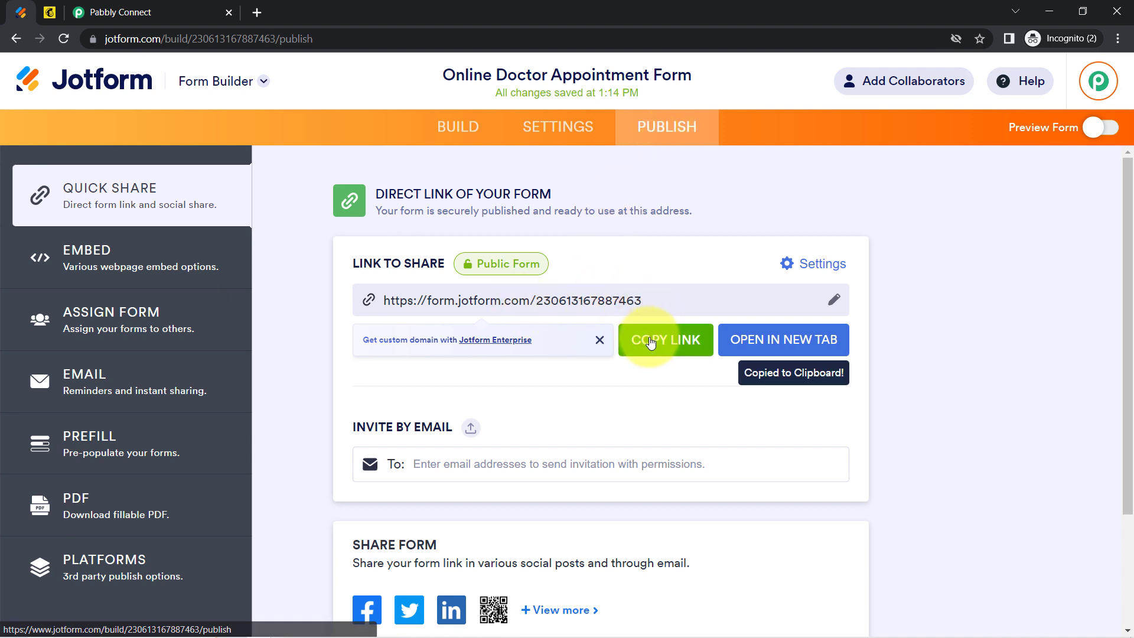
pyautogui.click(253, 13)
pyautogui.hotkey('ctrl', 'v')
pyautogui.press('Return')
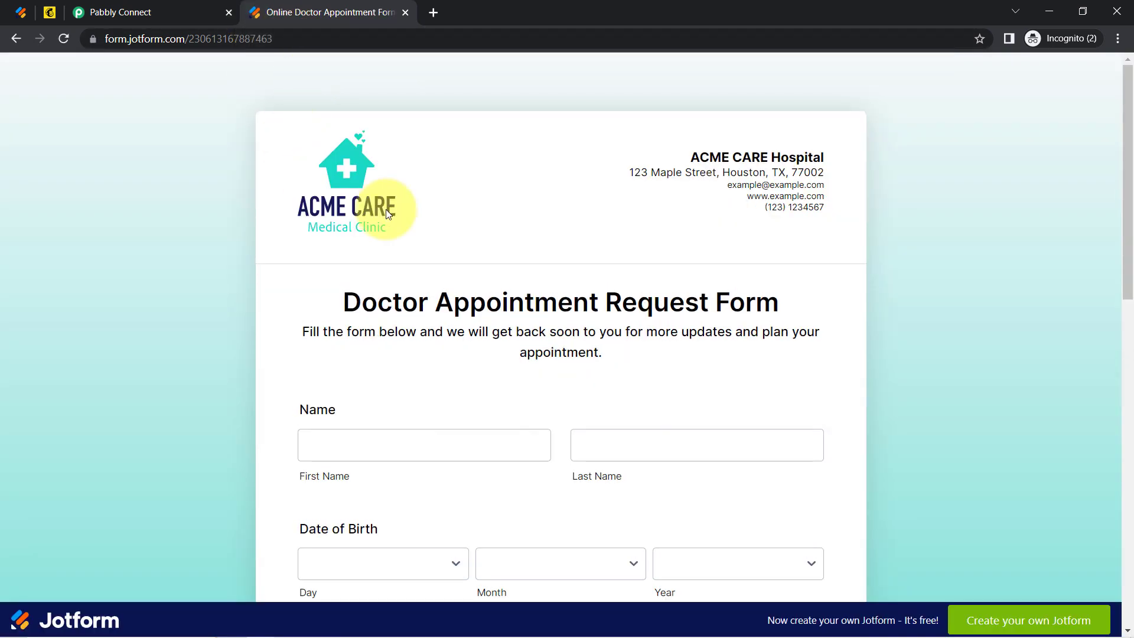
# Review the form title, description and the entered first and last name.
pyautogui.scroll(-2, 1129, 142)
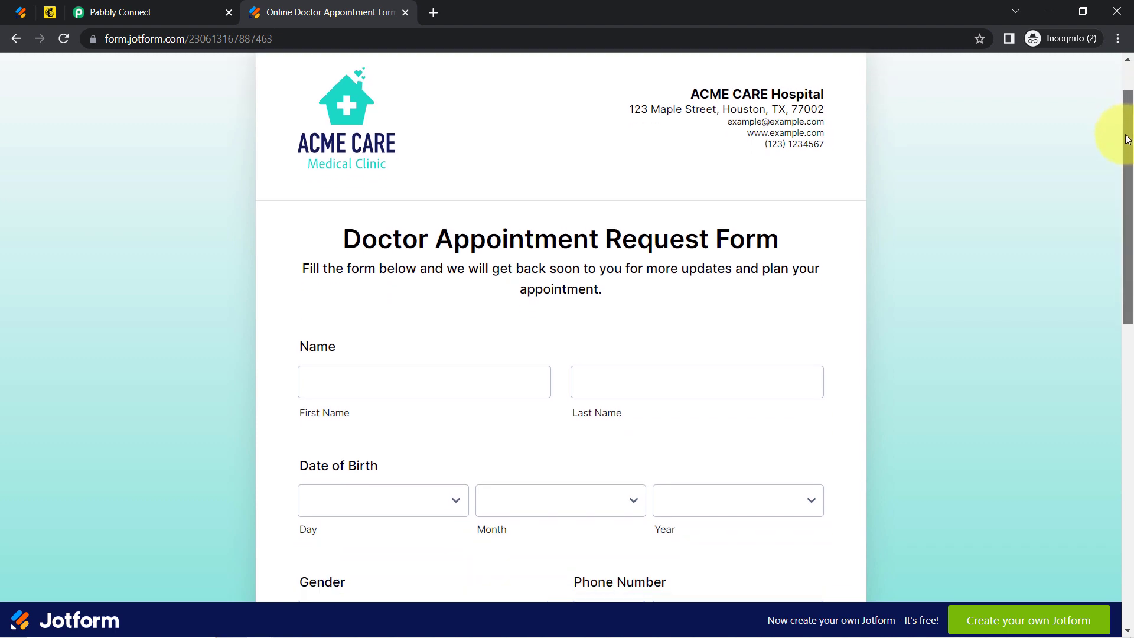
pyautogui.moveTo(393, 198); pyautogui.dragTo(608, 258)
pyautogui.scroll(-1, 1128, 183)
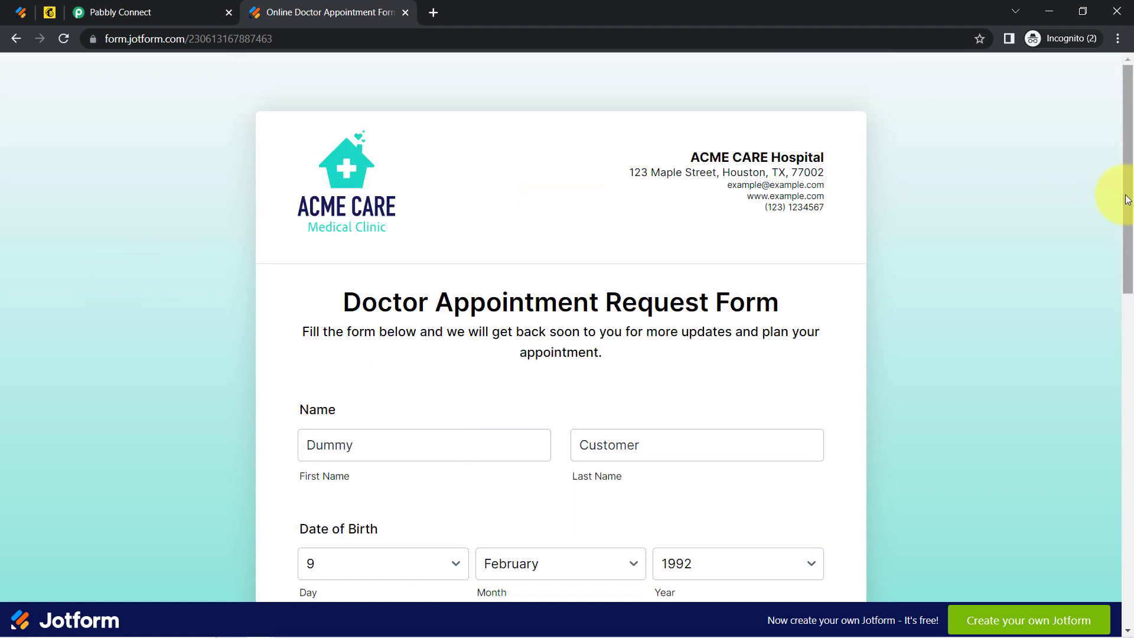
pyautogui.scroll(-2, 1128, 228)
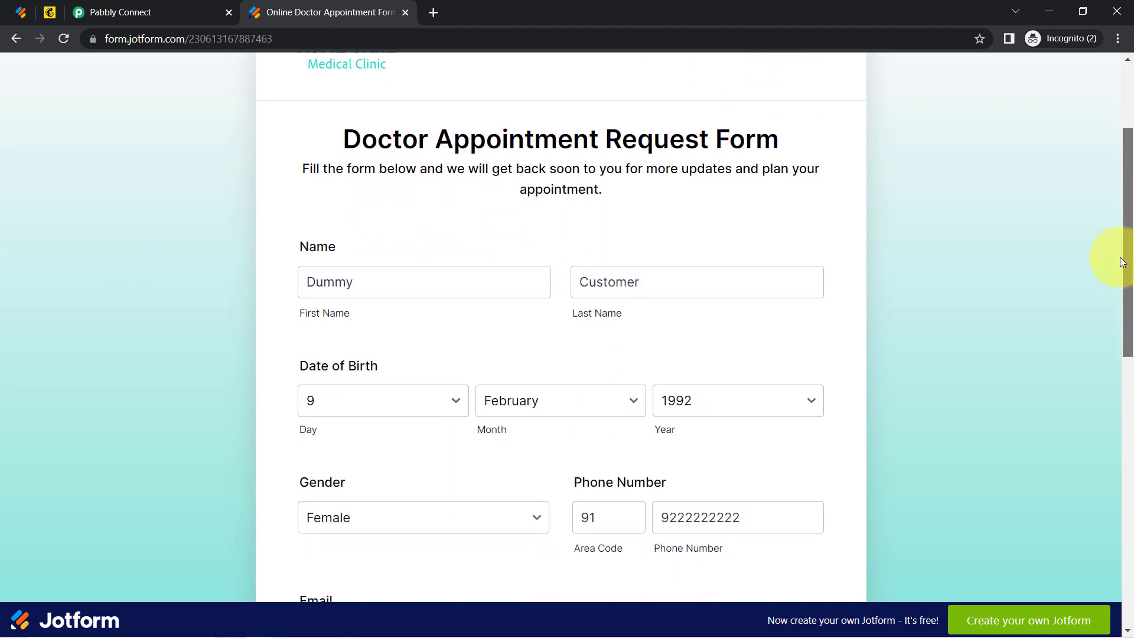
pyautogui.click(346, 275)
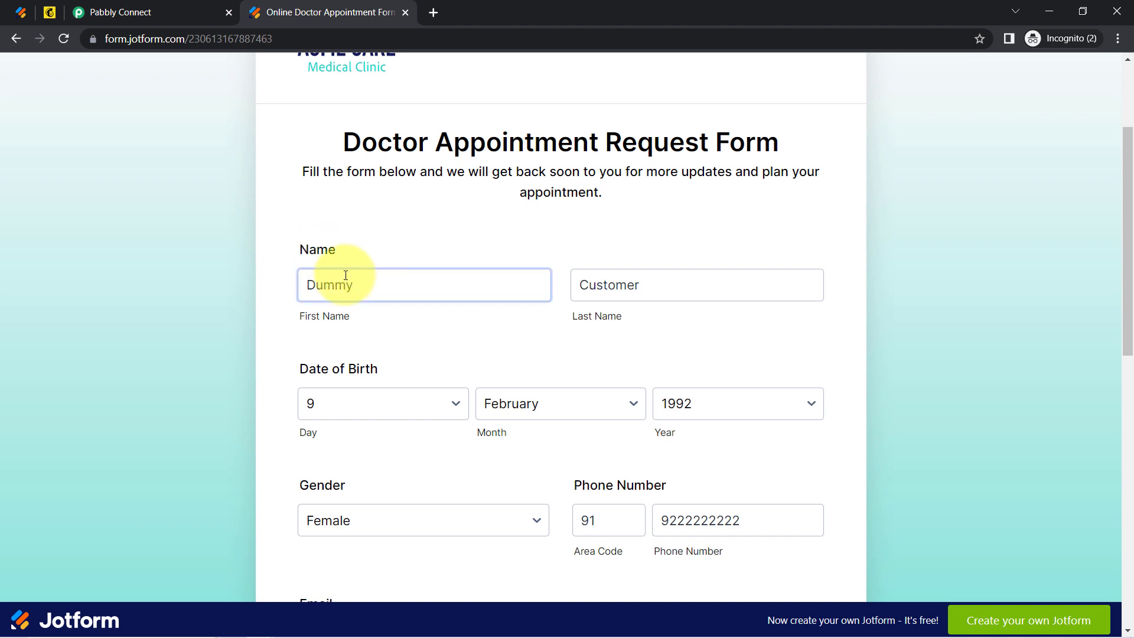
pyautogui.doubleClick(354, 286)
pyautogui.doubleClick(595, 284)
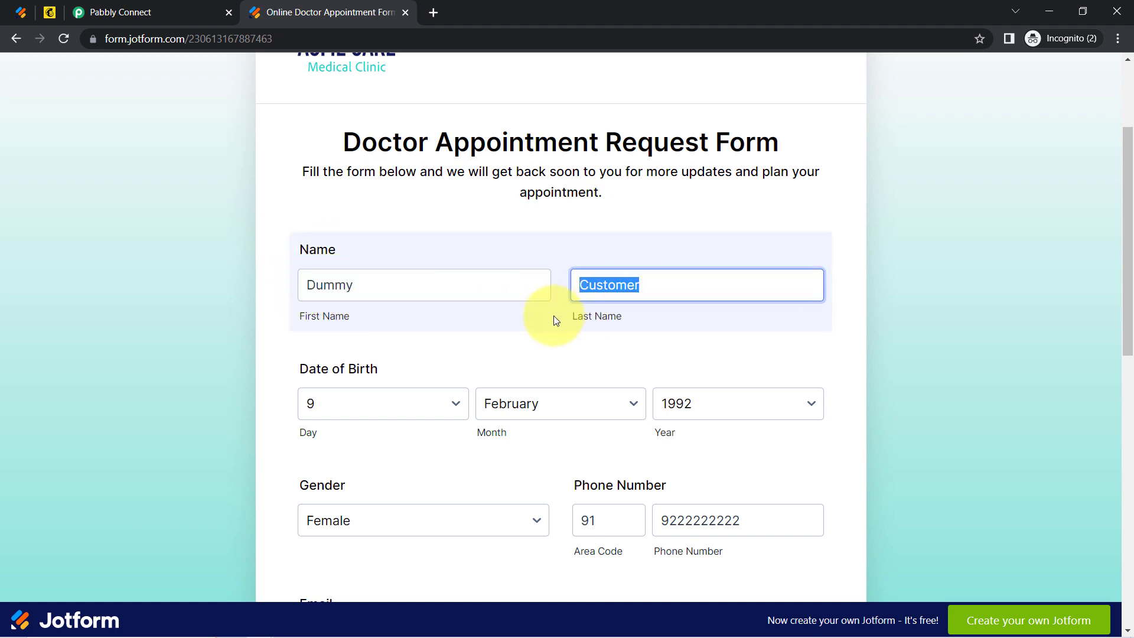
# Check the phone, email and appointment date entries, then submit the form.
pyautogui.moveTo(1126, 253); pyautogui.dragTo(1129, 361)
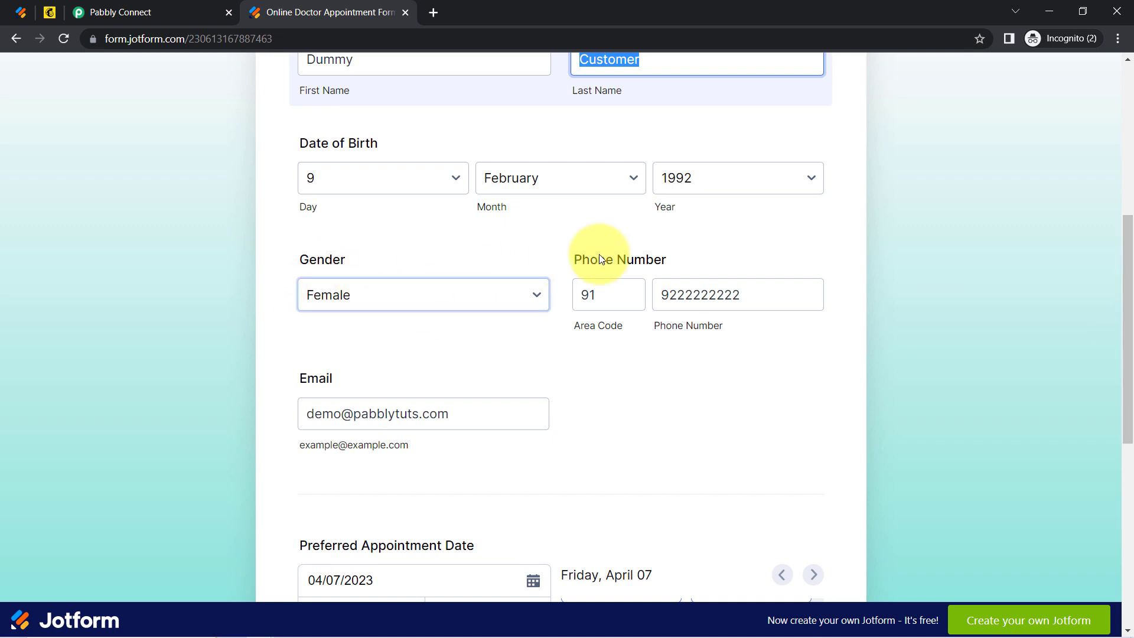
pyautogui.moveTo(735, 290); pyautogui.dragTo(694, 295)
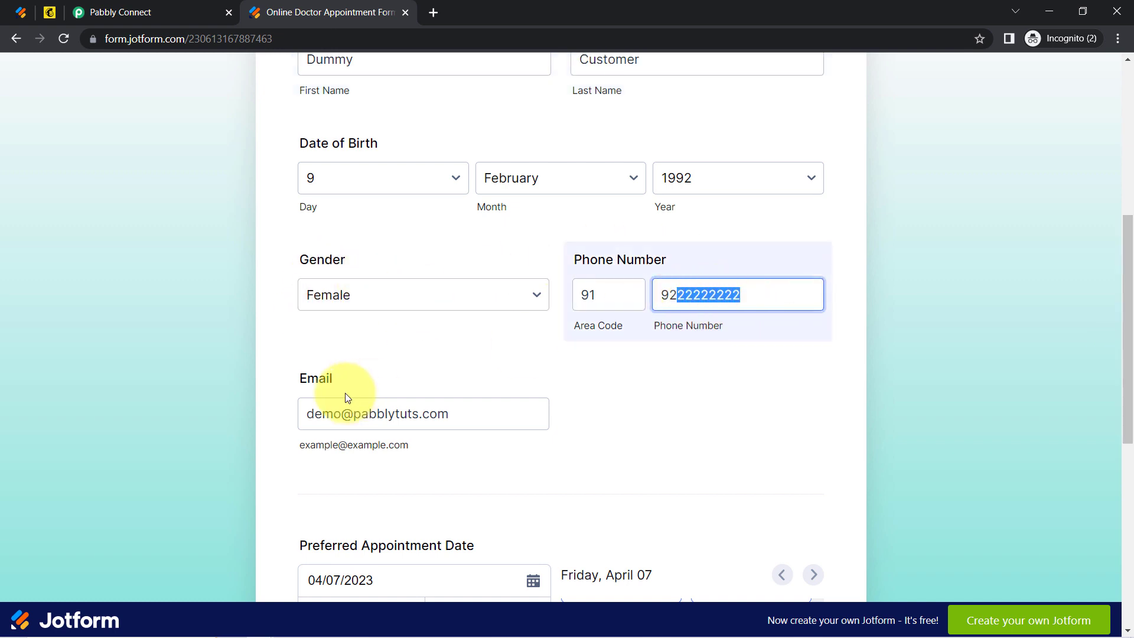
pyautogui.moveTo(293, 391); pyautogui.dragTo(334, 386)
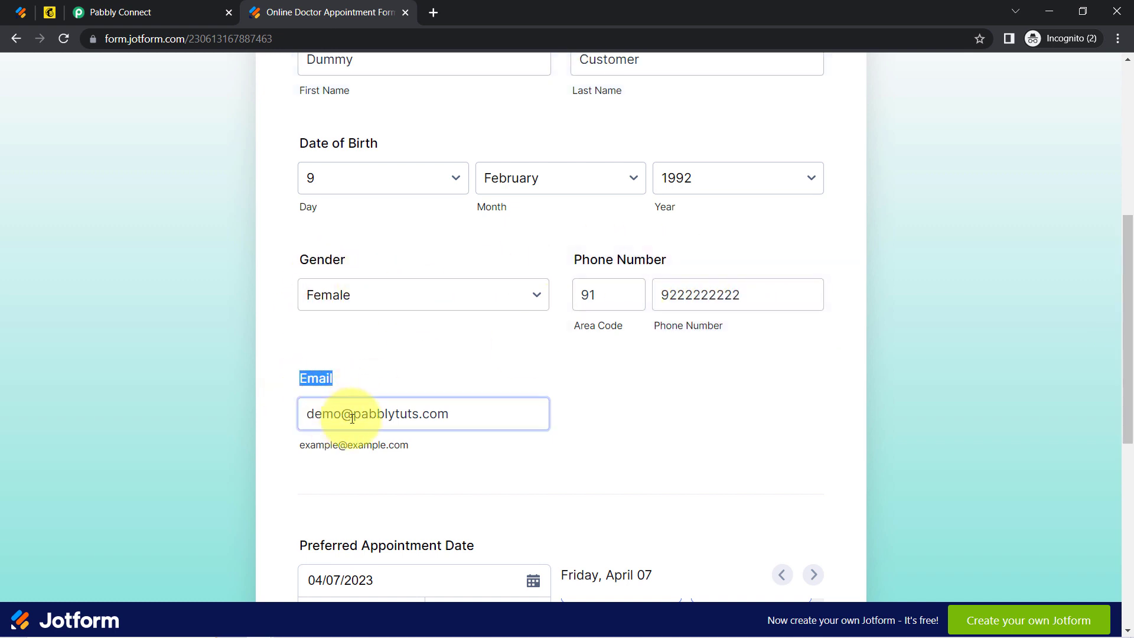
pyautogui.moveTo(1125, 300); pyautogui.dragTo(1126, 443)
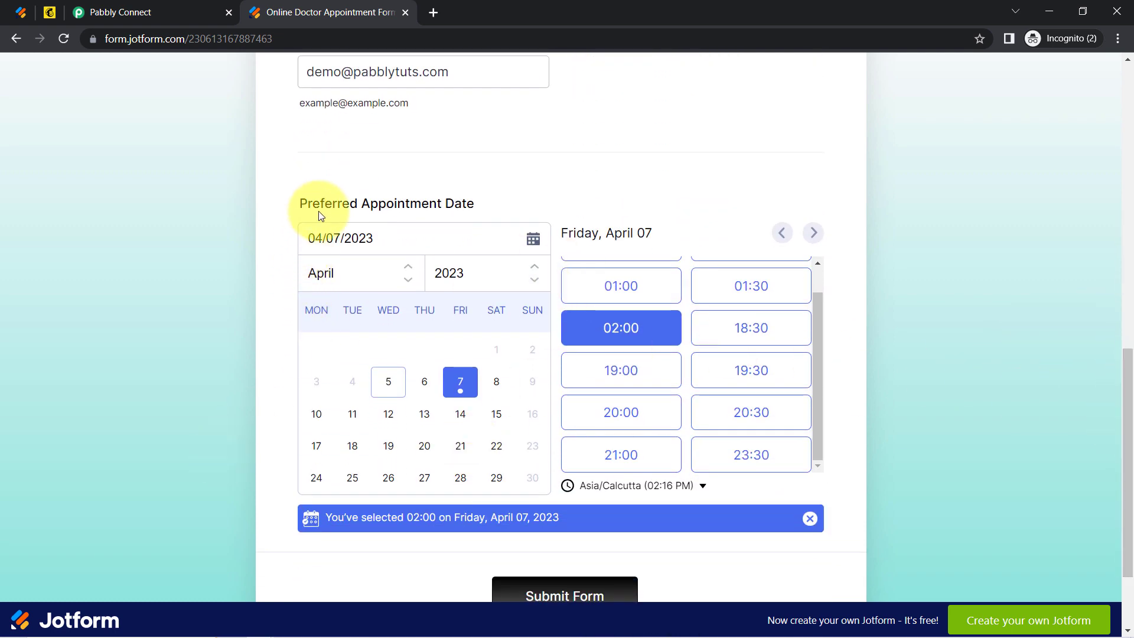
pyautogui.moveTo(318, 211); pyautogui.dragTo(453, 200)
pyautogui.click(520, 590)
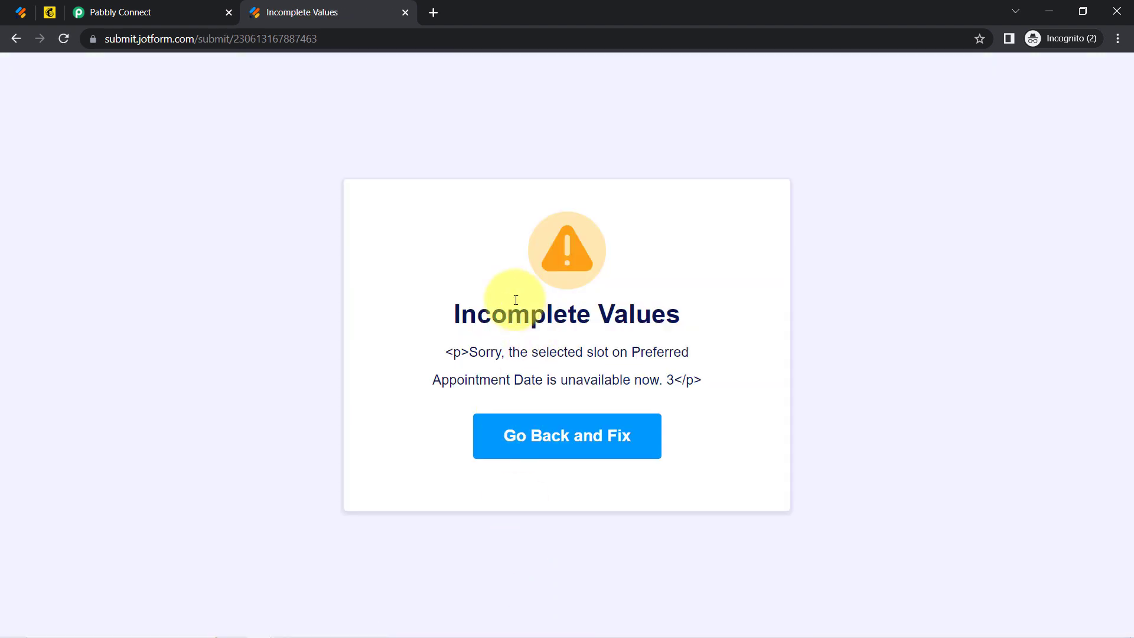
# Go back past the unavailable-slot error, resubmit successfully, and switch to the Pabbly workflow.
pyautogui.moveTo(476, 312); pyautogui.dragTo(625, 368)
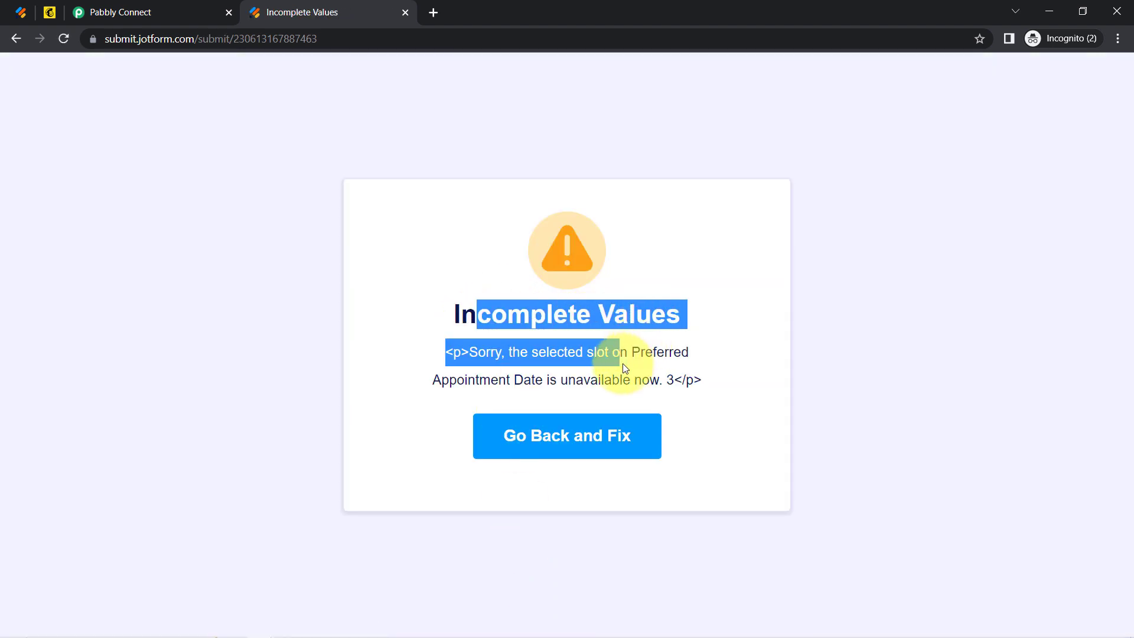
pyautogui.click(552, 436)
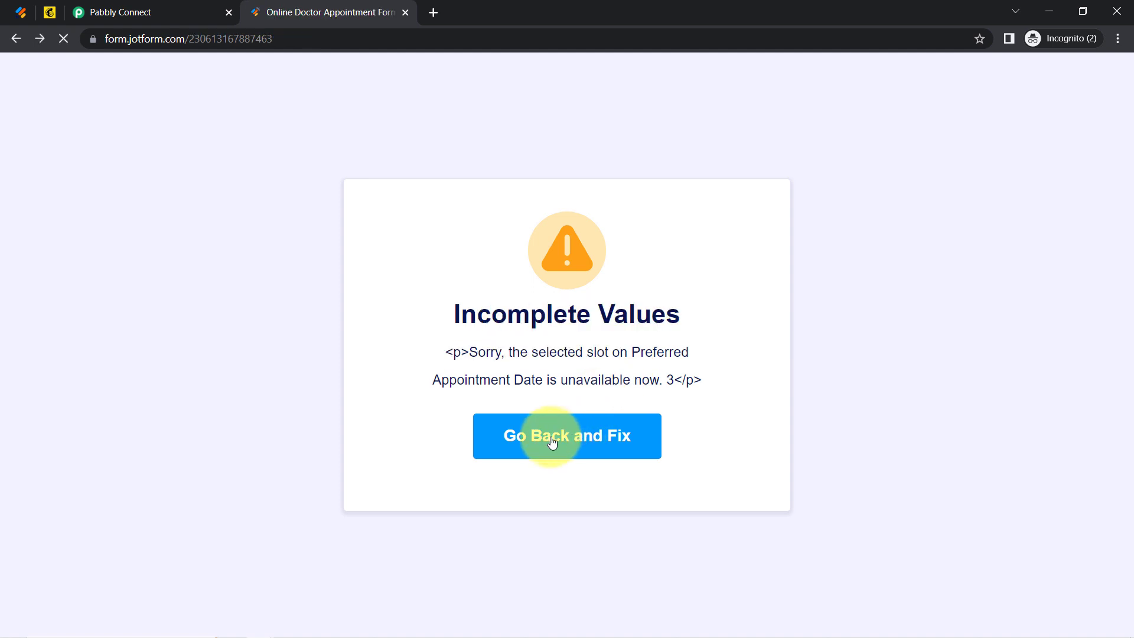
pyautogui.click(563, 483)
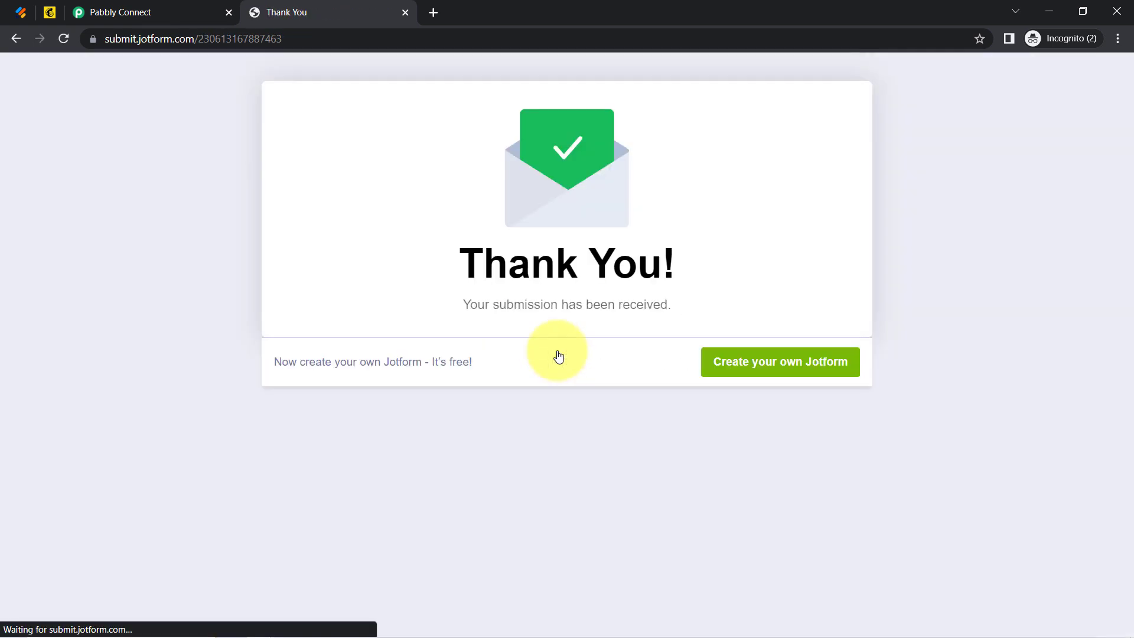
pyautogui.moveTo(466, 261); pyautogui.dragTo(615, 305)
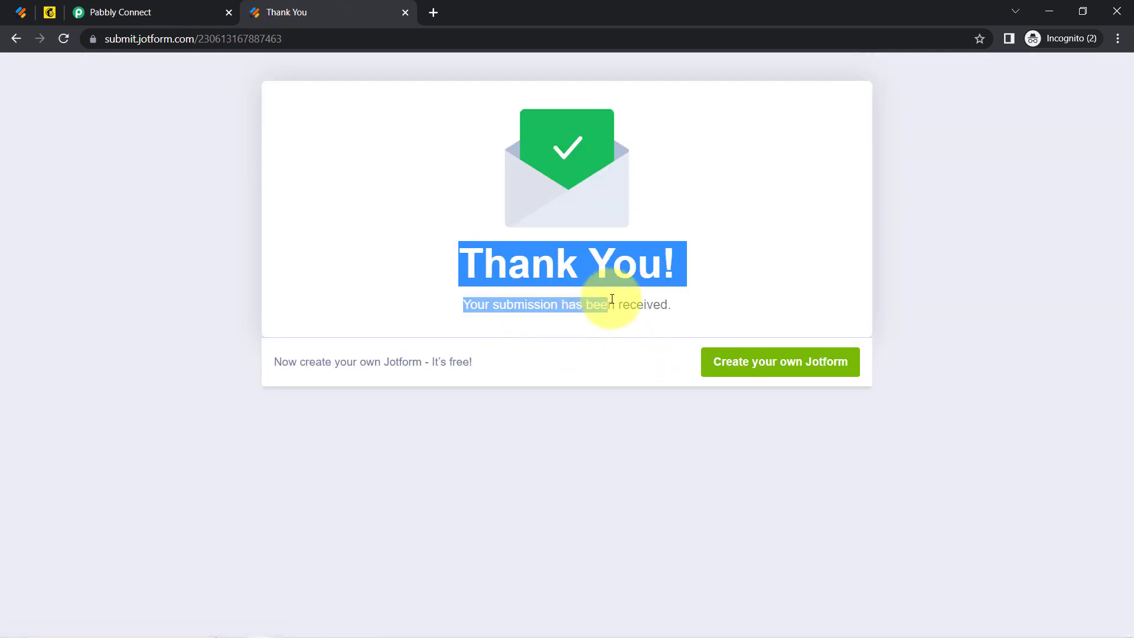
pyautogui.click(107, 6)
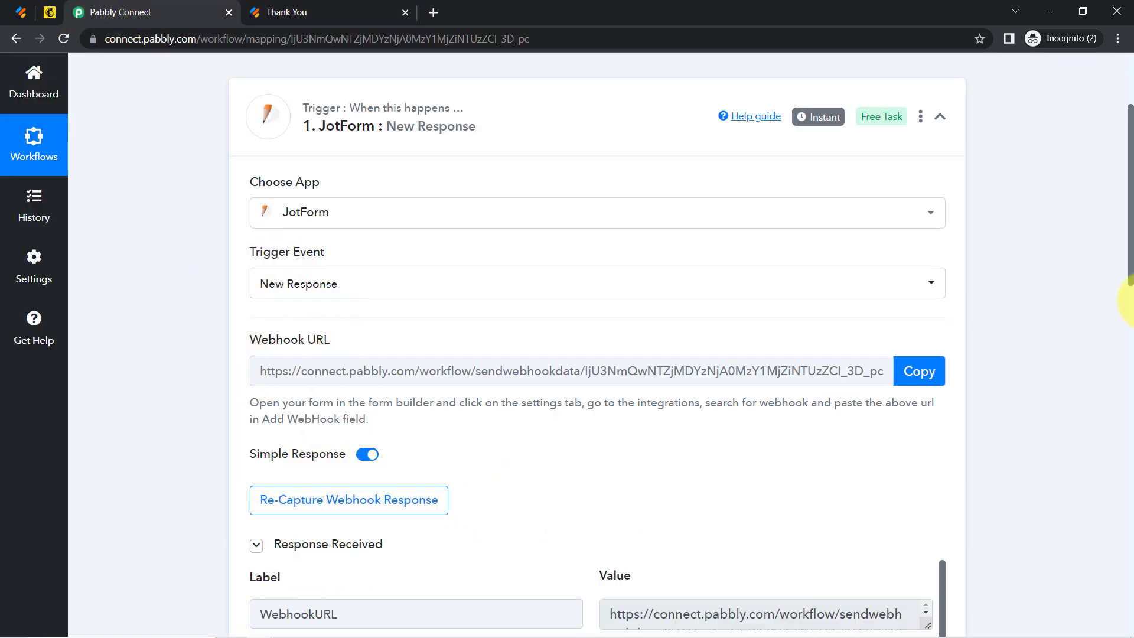
pyautogui.moveTo(1128, 195); pyautogui.dragTo(1128, 334)
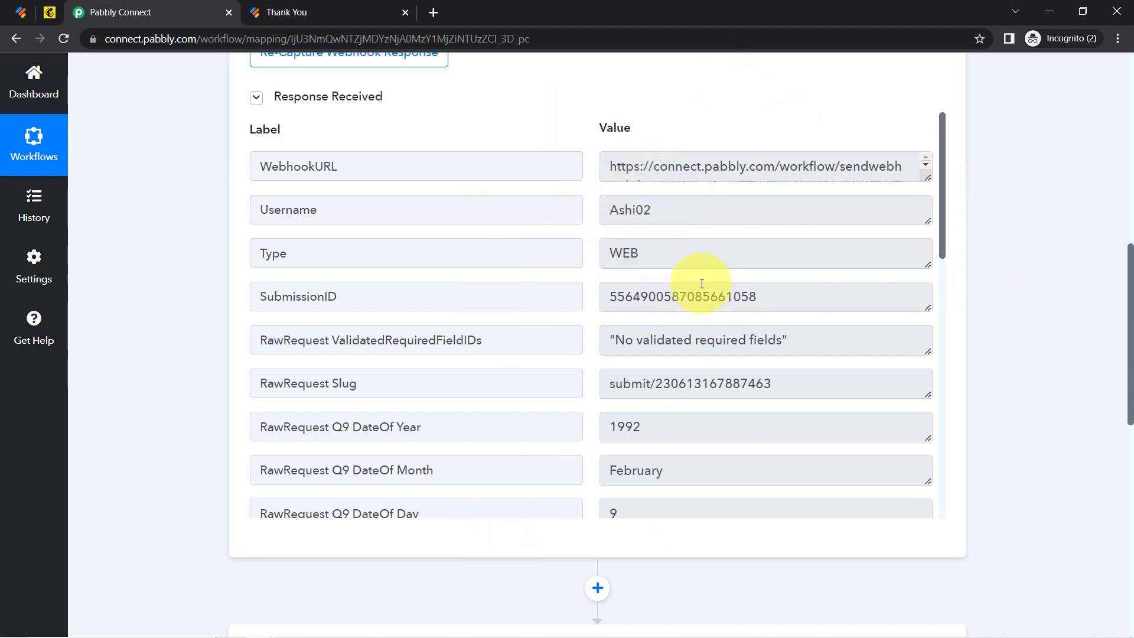
pyautogui.moveTo(702, 284); pyautogui.dragTo(642, 296)
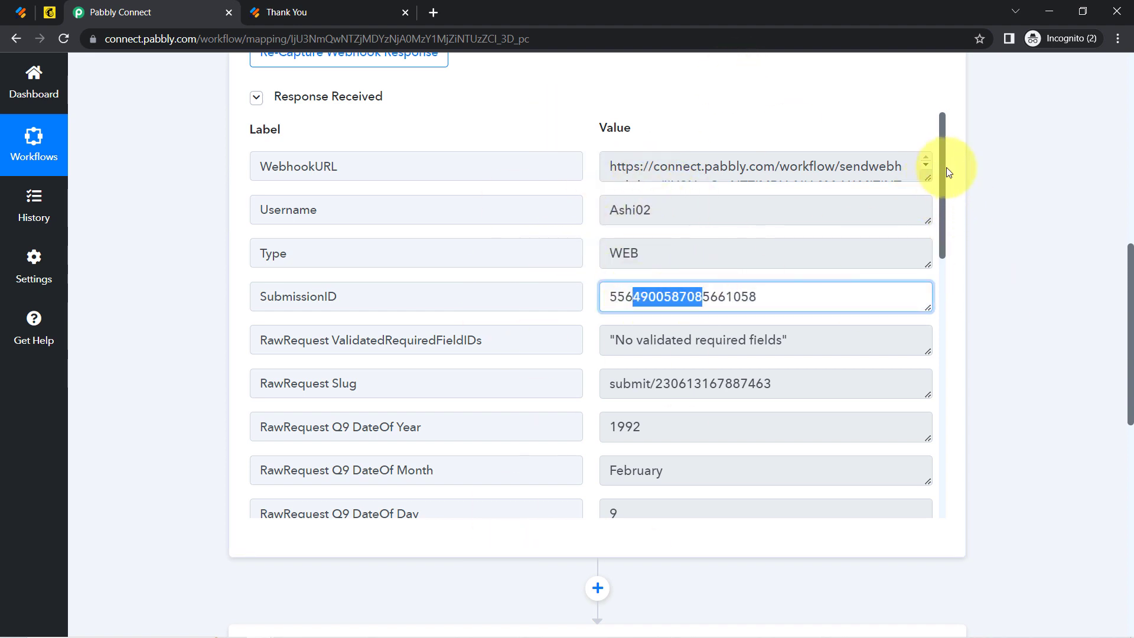
pyautogui.moveTo(941, 174); pyautogui.dragTo(957, 309)
pyautogui.moveTo(650, 241); pyautogui.dragTo(618, 241)
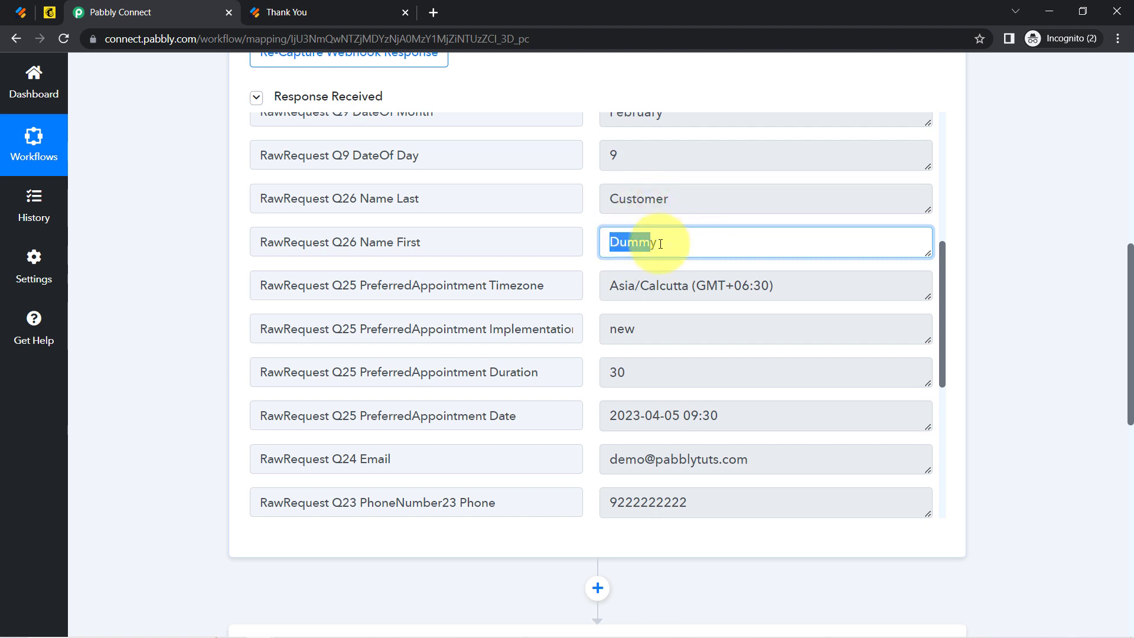
pyautogui.moveTo(946, 285); pyautogui.dragTo(941, 363)
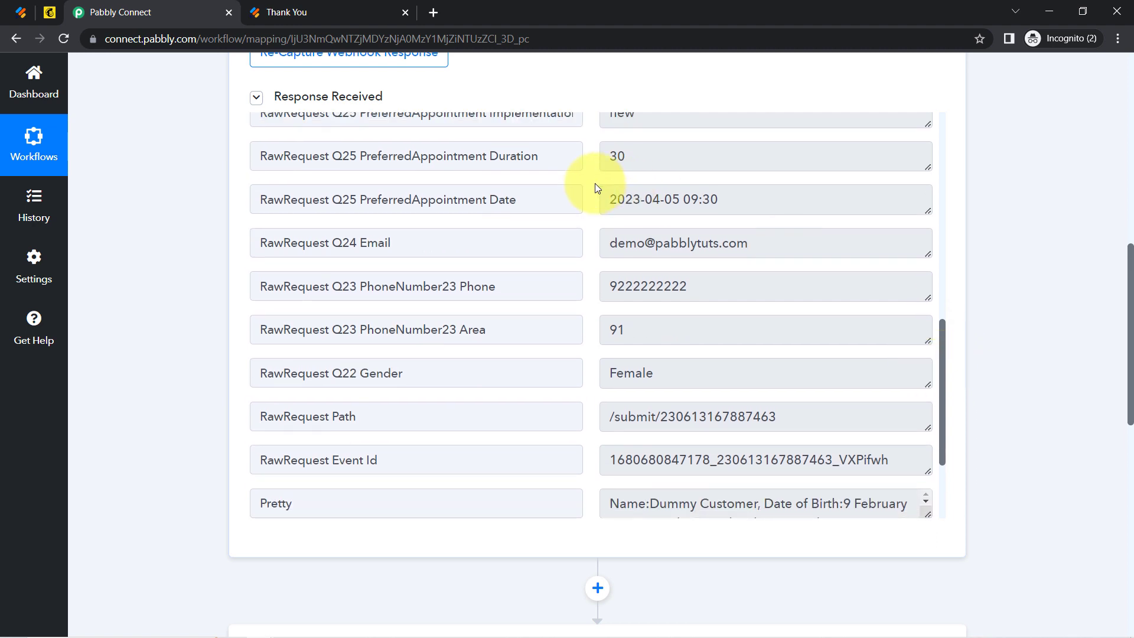
pyautogui.moveTo(632, 207); pyautogui.dragTo(752, 203)
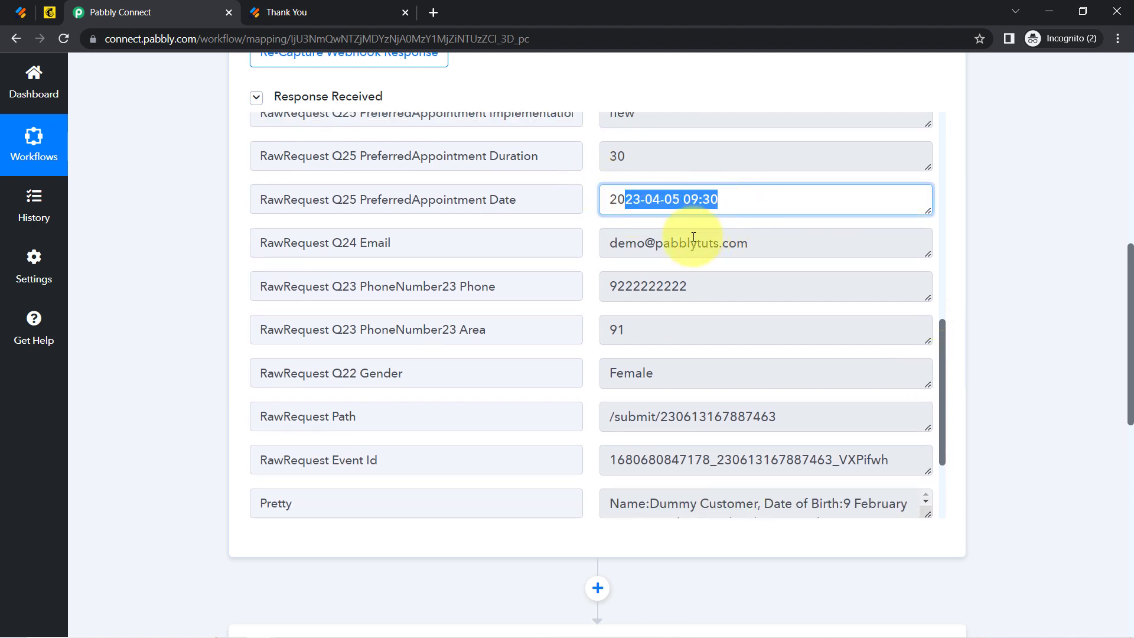
pyautogui.moveTo(673, 245); pyautogui.dragTo(749, 250)
pyautogui.moveTo(648, 289); pyautogui.dragTo(704, 291)
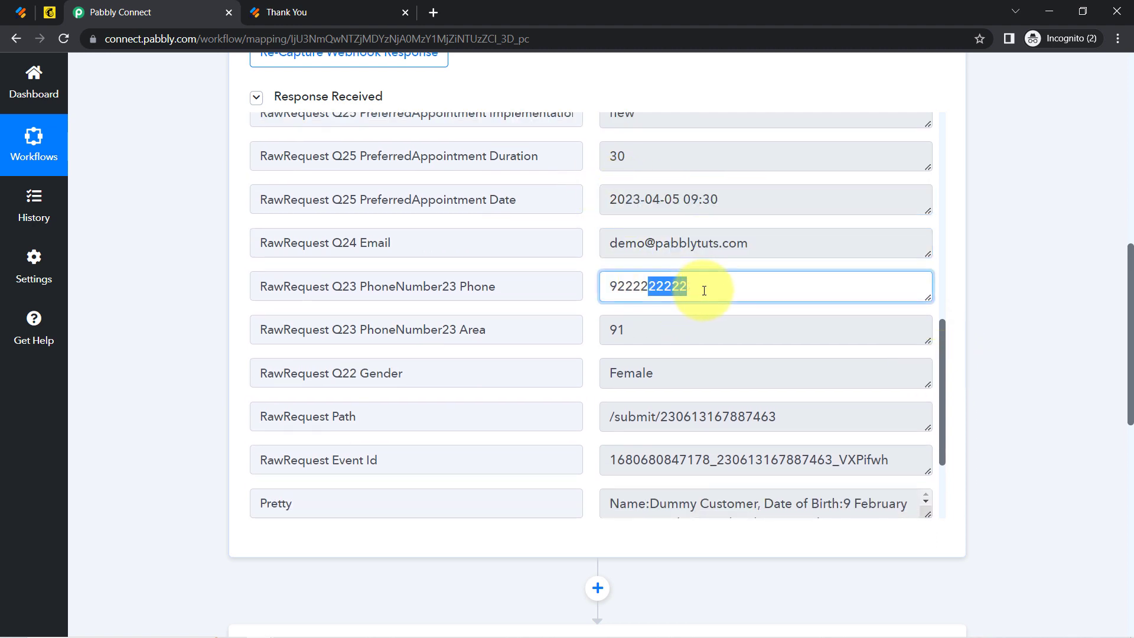
pyautogui.moveTo(641, 332); pyautogui.dragTo(610, 340)
pyautogui.moveTo(643, 375); pyautogui.dragTo(625, 380)
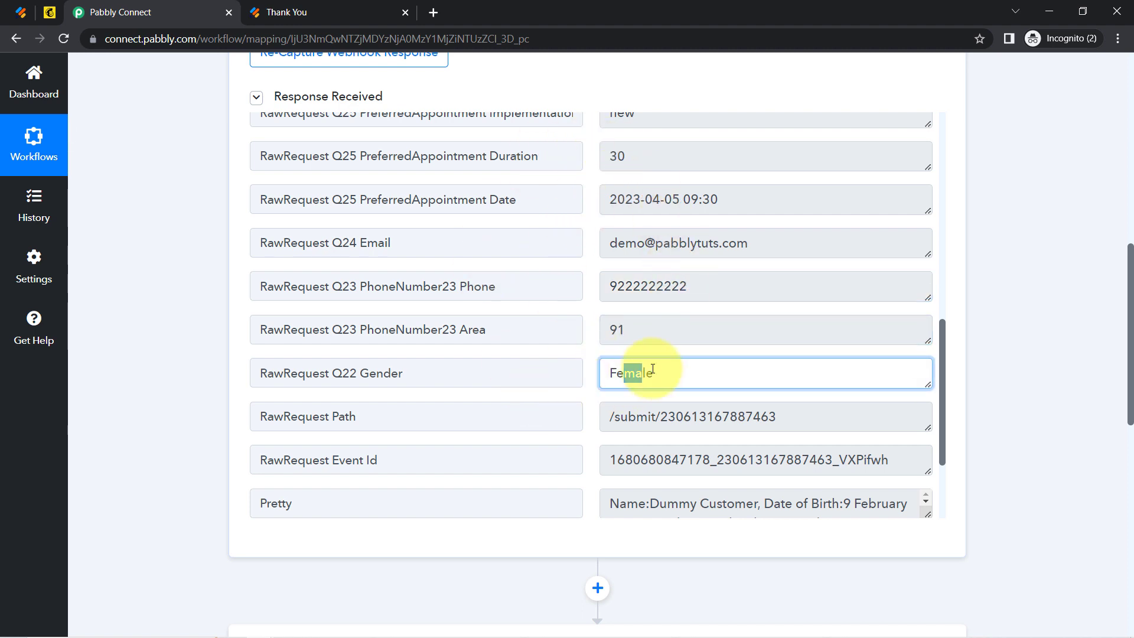
pyautogui.click(21, 8)
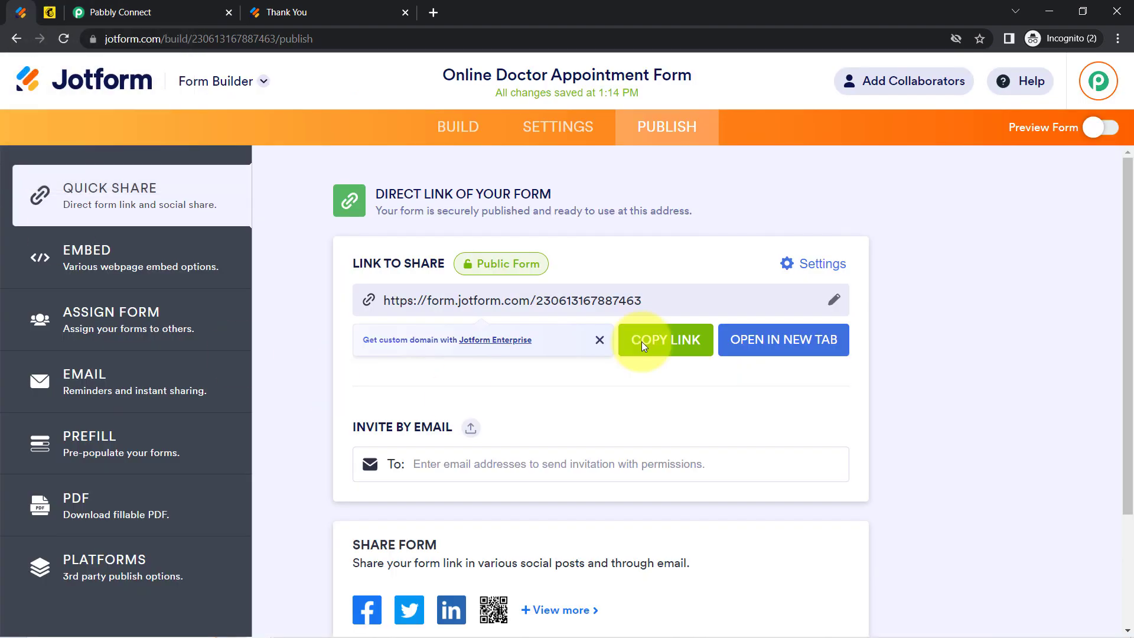
pyautogui.click(147, 12)
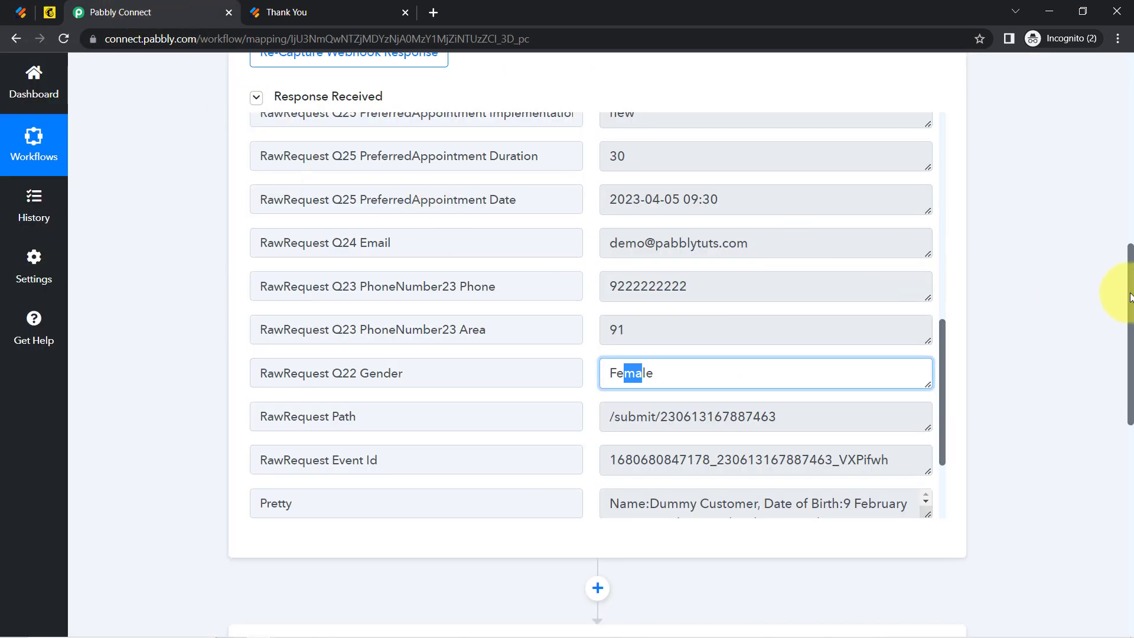
pyautogui.moveTo(1131, 297); pyautogui.dragTo(1128, 465)
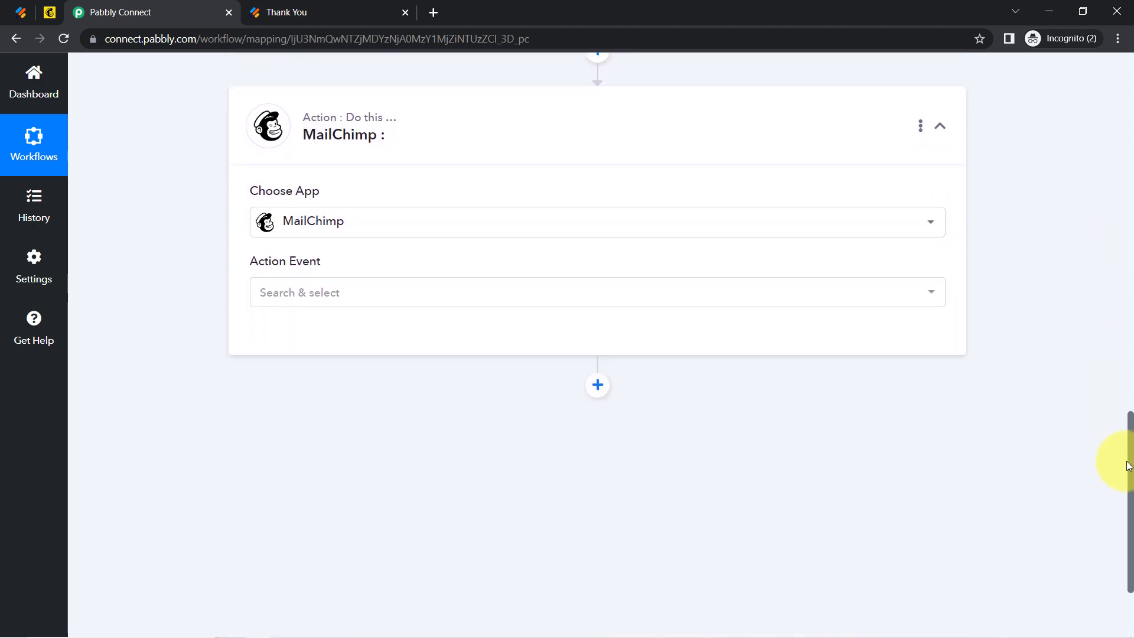
# Set the MailChimp action event to Add New Member with Custom Fields and choose Add New Connection.
pyautogui.click(303, 296)
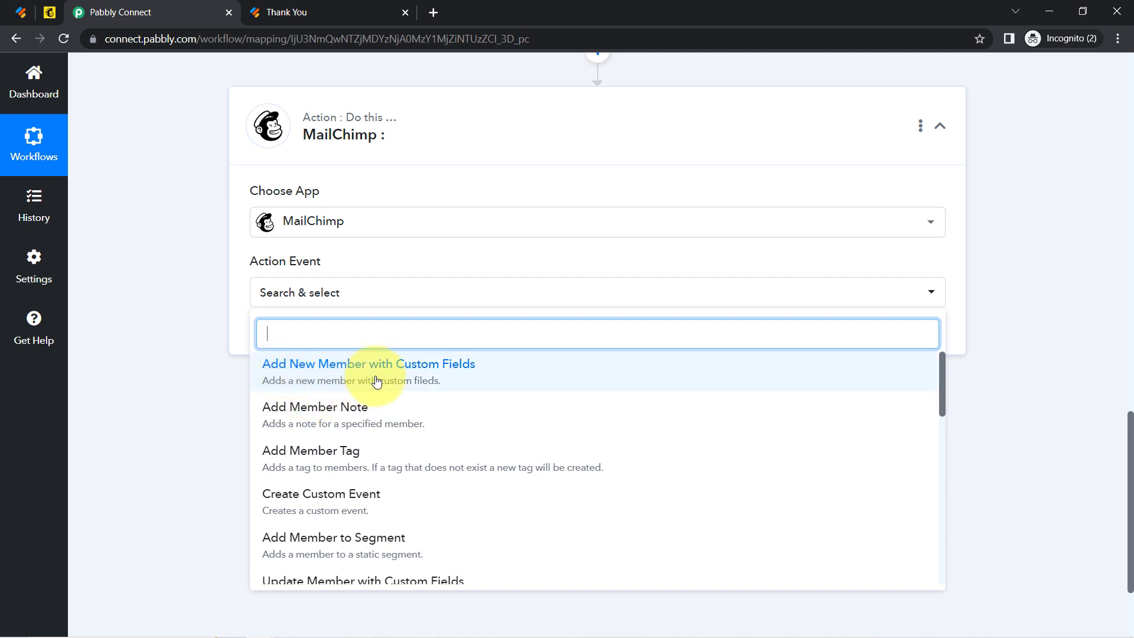
pyautogui.click(393, 371)
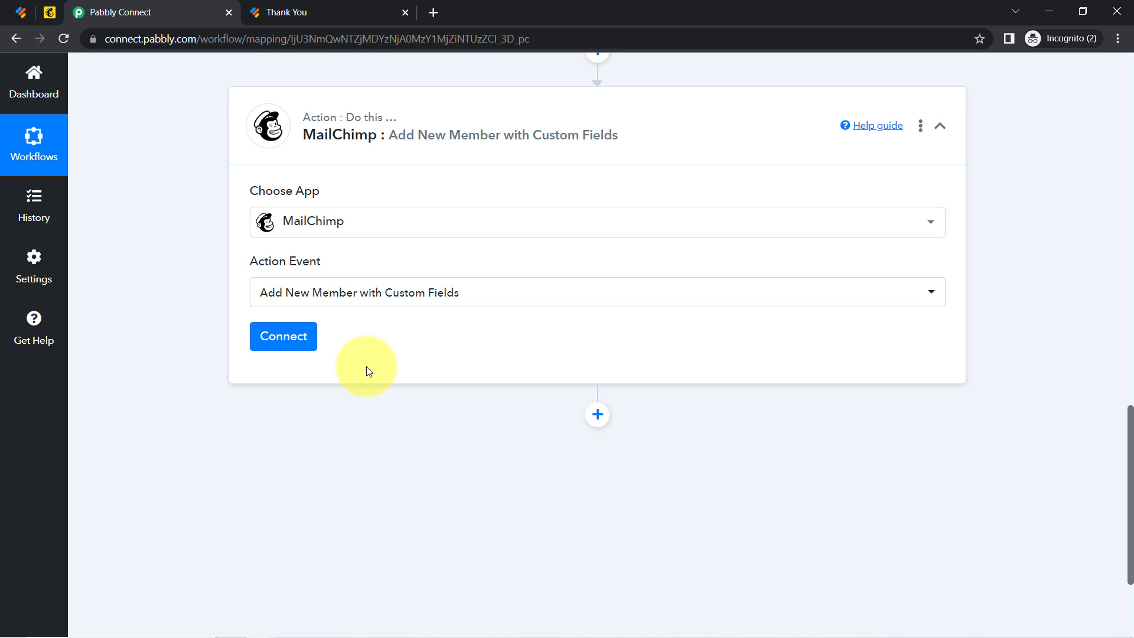
pyautogui.click(277, 345)
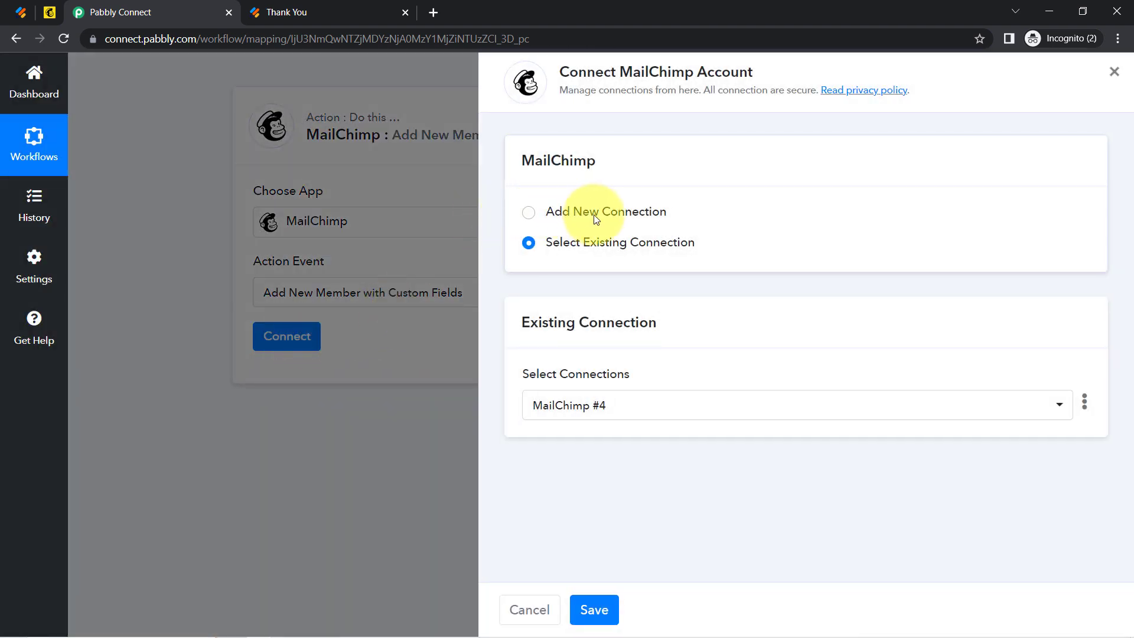
pyautogui.click(595, 220)
# Read the Token help text explaining where to find the MailChimp API key.
pyautogui.moveTo(586, 71); pyautogui.dragTo(696, 80)
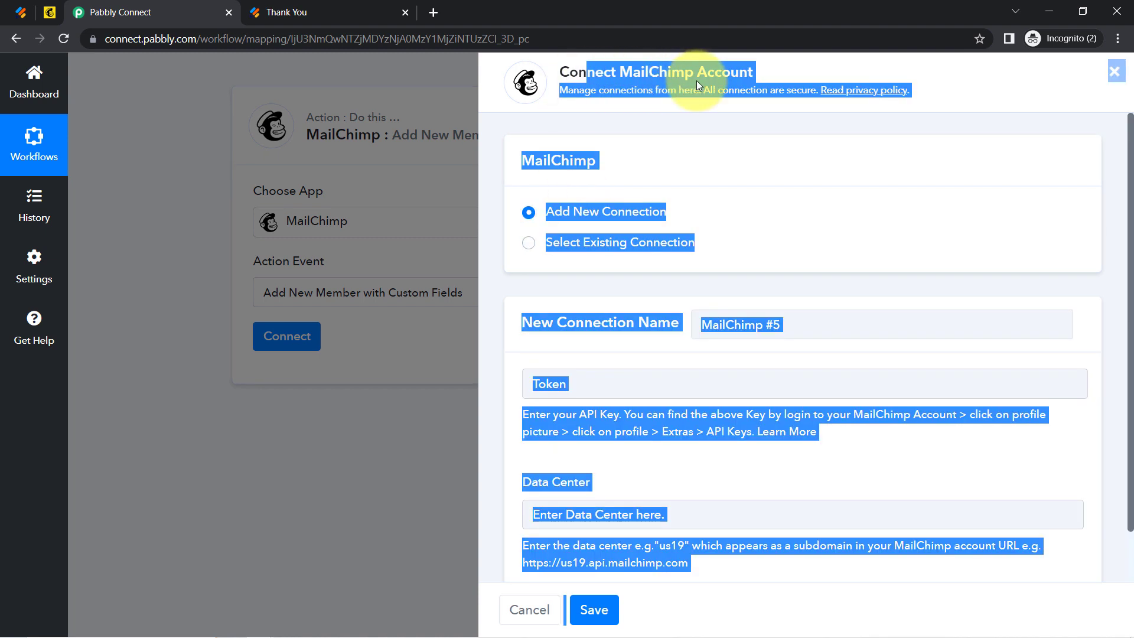
pyautogui.click(678, 146)
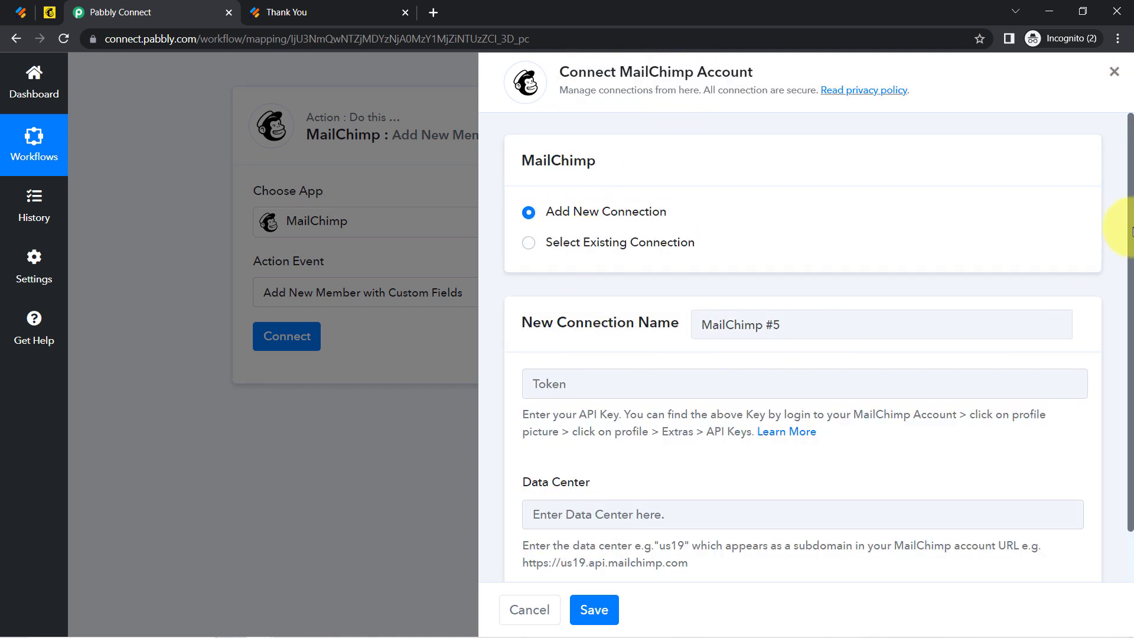
pyautogui.moveTo(1131, 232); pyautogui.dragTo(1132, 295)
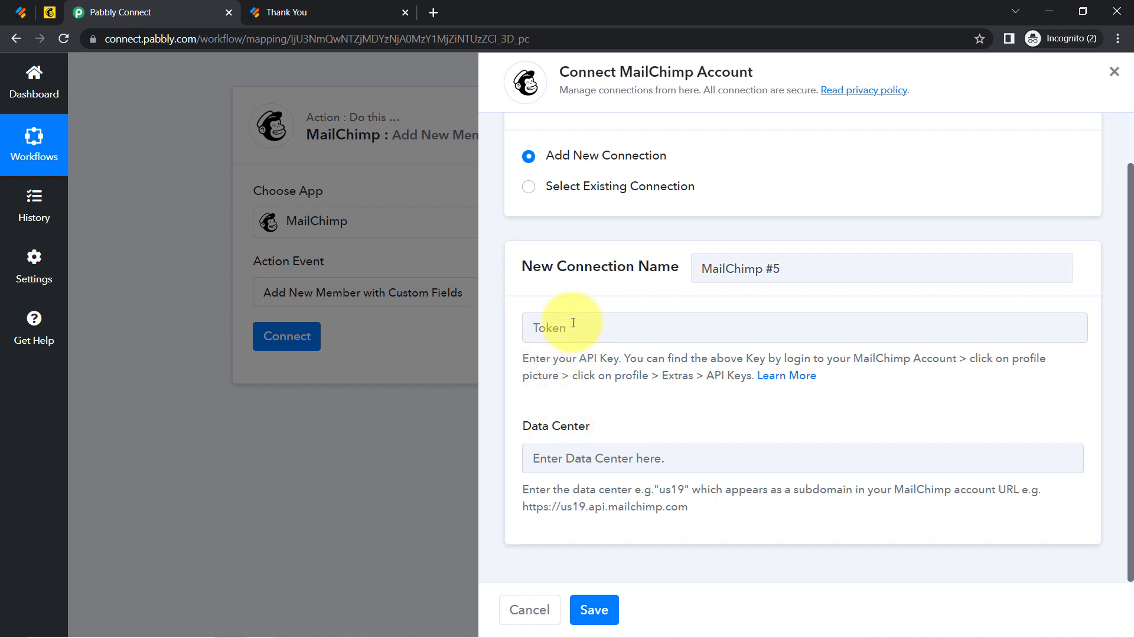
pyautogui.moveTo(535, 358); pyautogui.dragTo(709, 381)
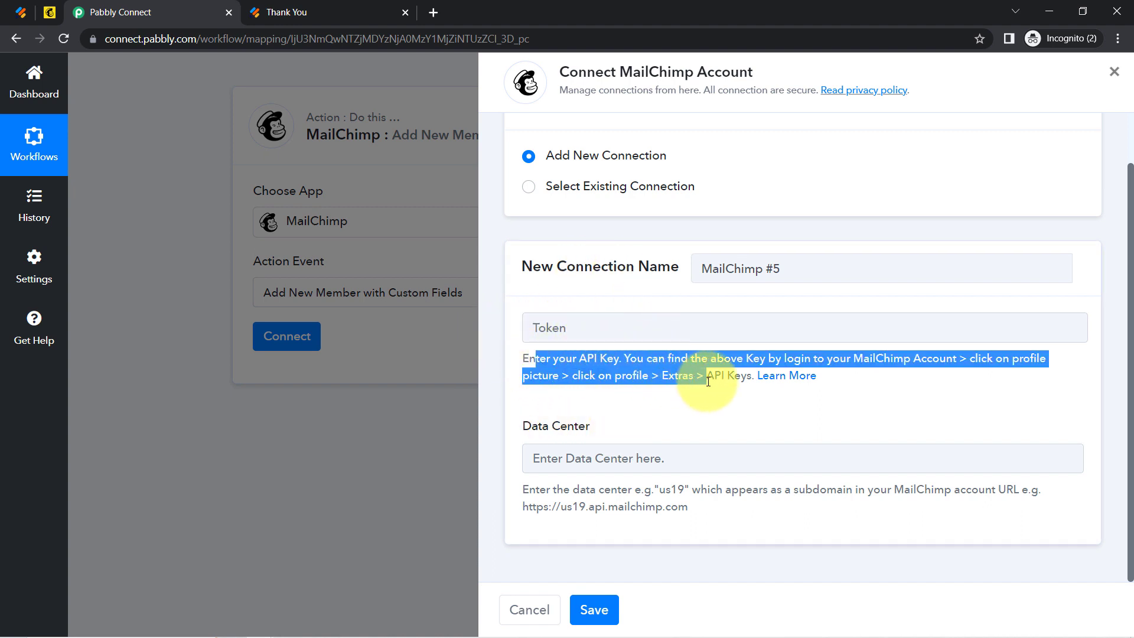
pyautogui.click(49, 12)
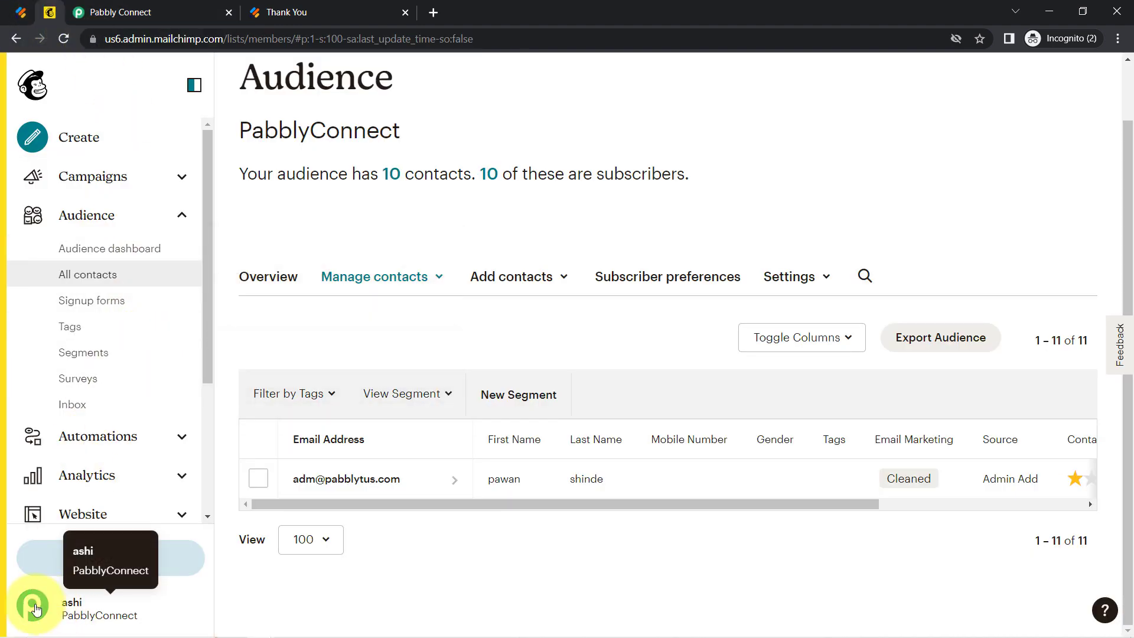
# Go to Mailchimp's API keys page under Profile > Extras.
pyautogui.click(34, 606)
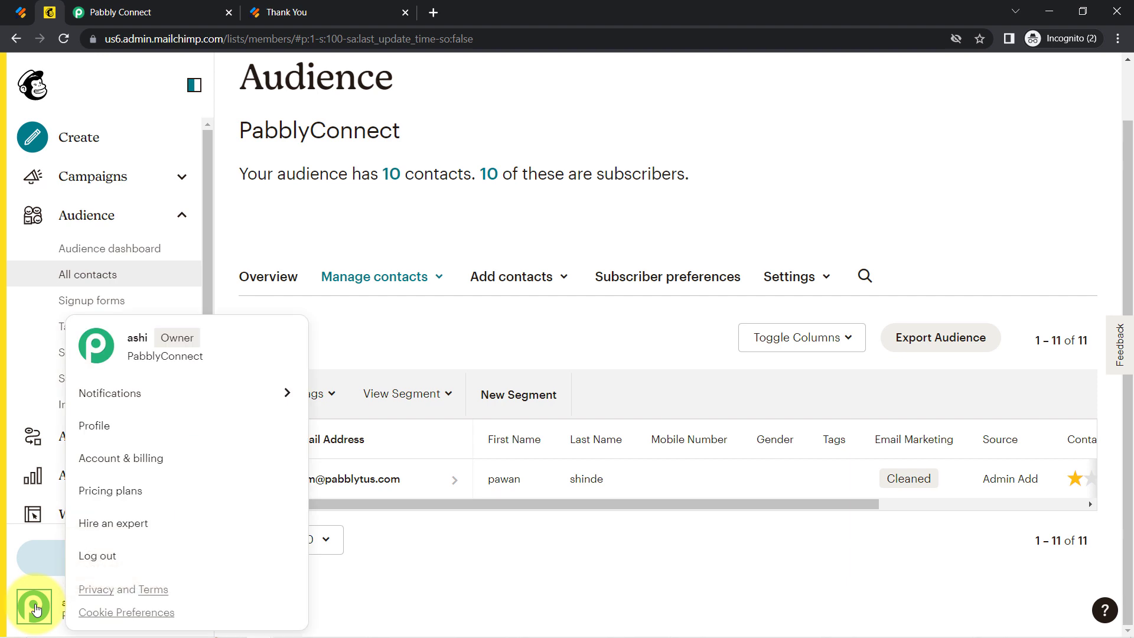
pyautogui.click(90, 425)
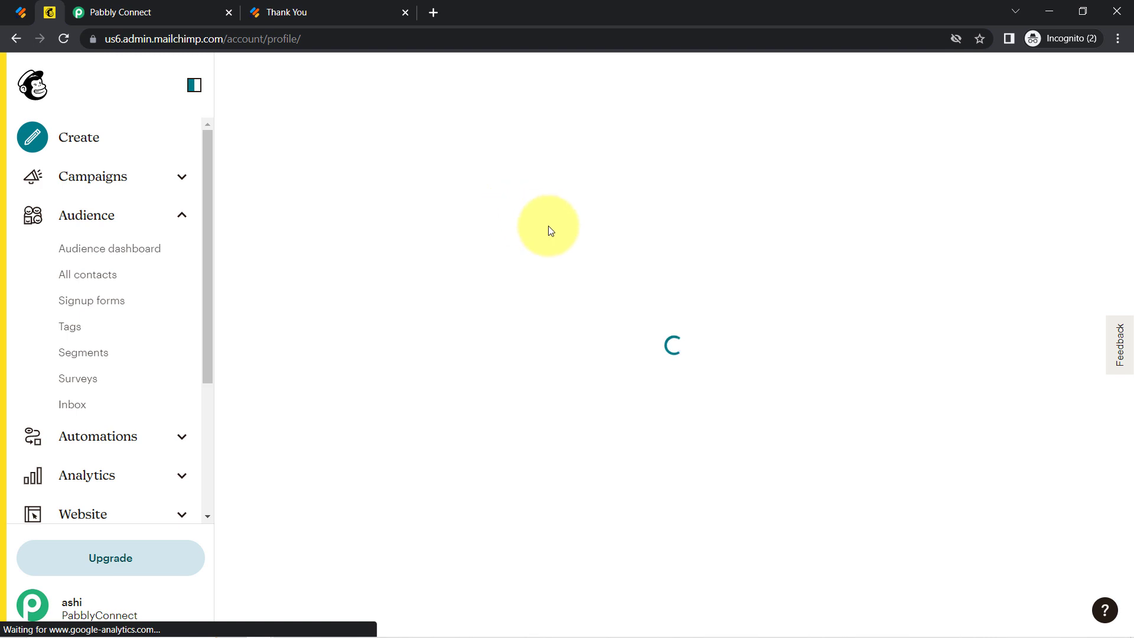
pyautogui.click(512, 201)
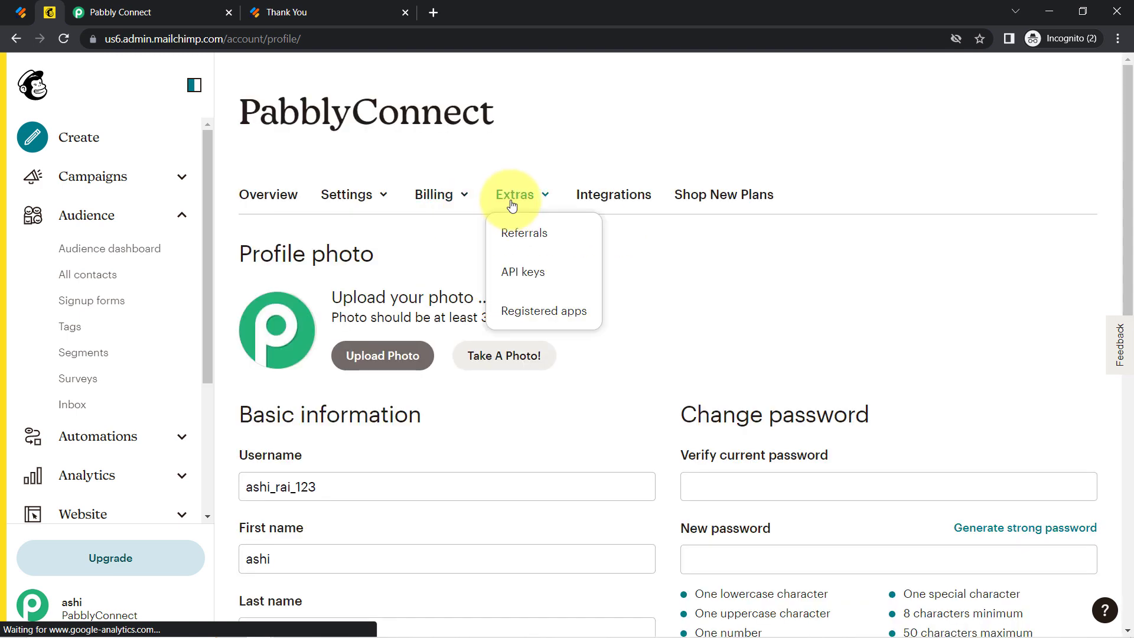
pyautogui.click(524, 275)
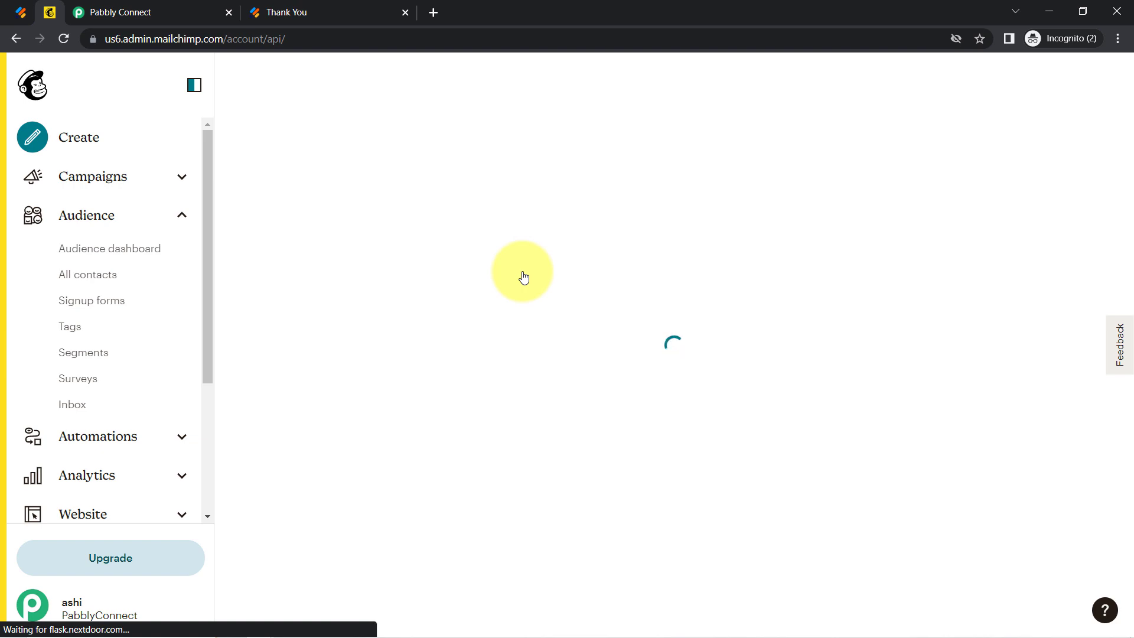
pyautogui.moveTo(1127, 145); pyautogui.dragTo(1110, 450)
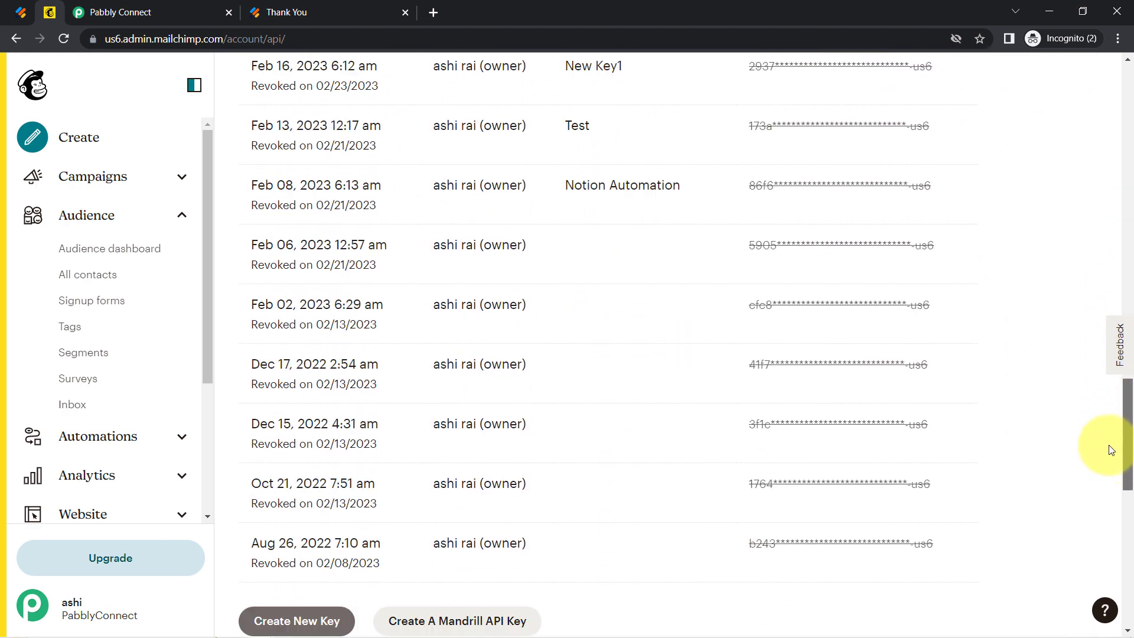
pyautogui.scroll(-5, 1110, 450)
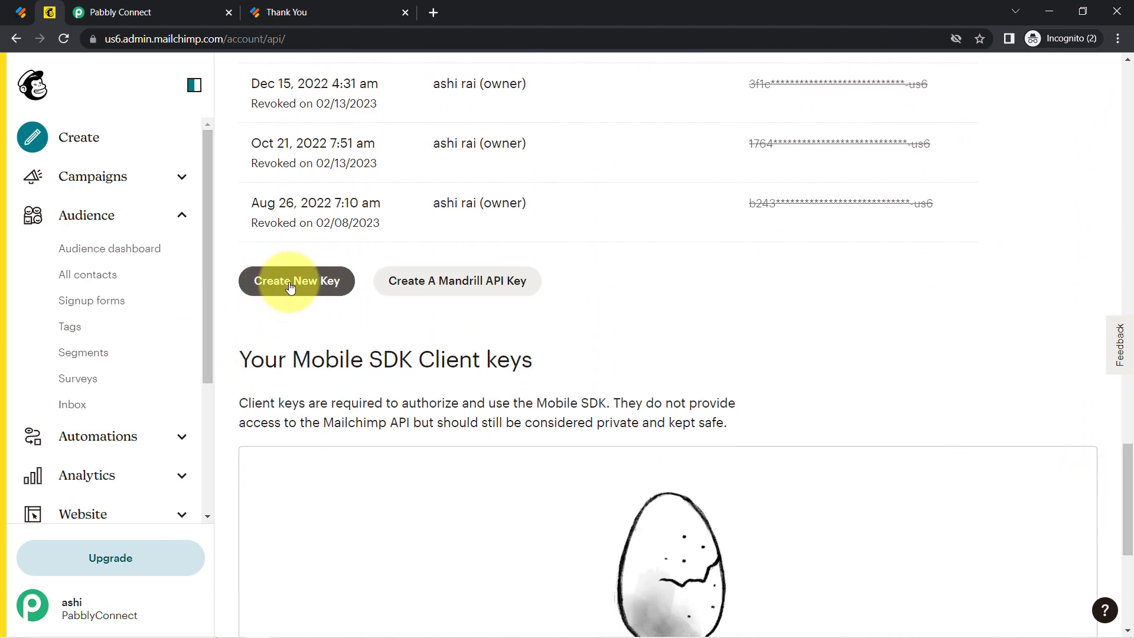
# Generate an API key named 'Connection with Jotform' and copy it to the clipboard.
pyautogui.click(289, 284)
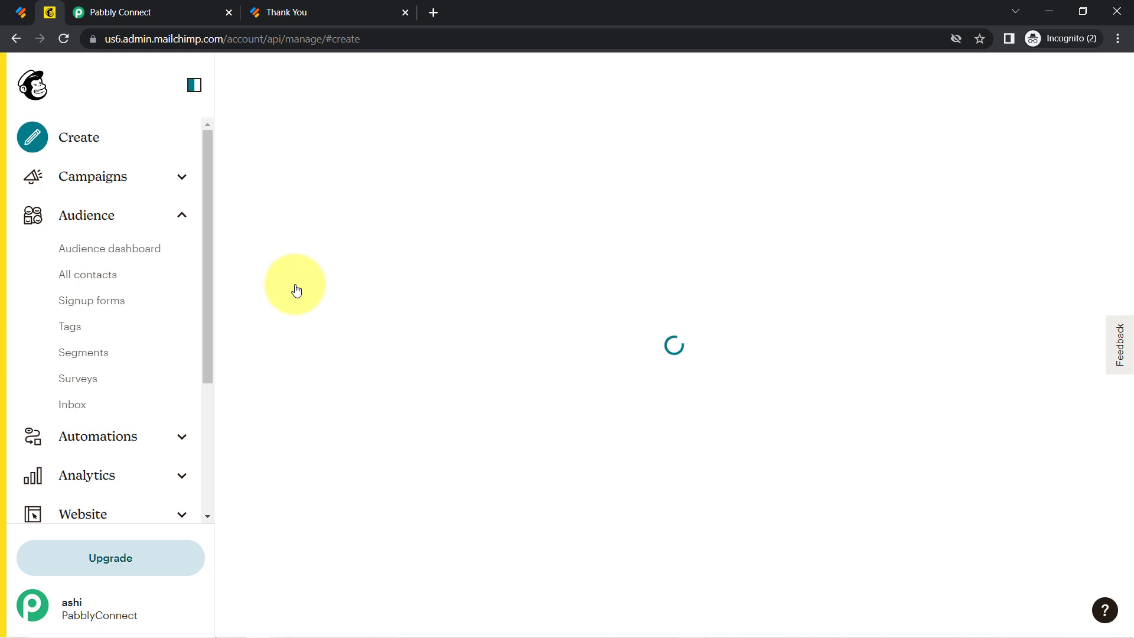
pyautogui.click(341, 424)
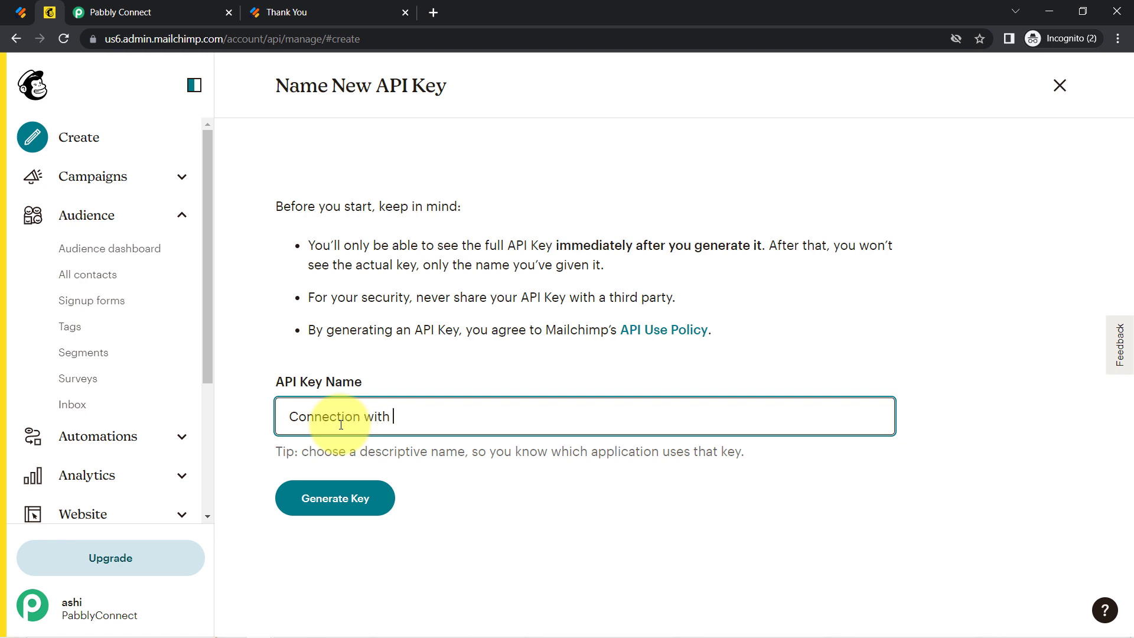
pyautogui.write('Connection with Jotform')
pyautogui.click(325, 497)
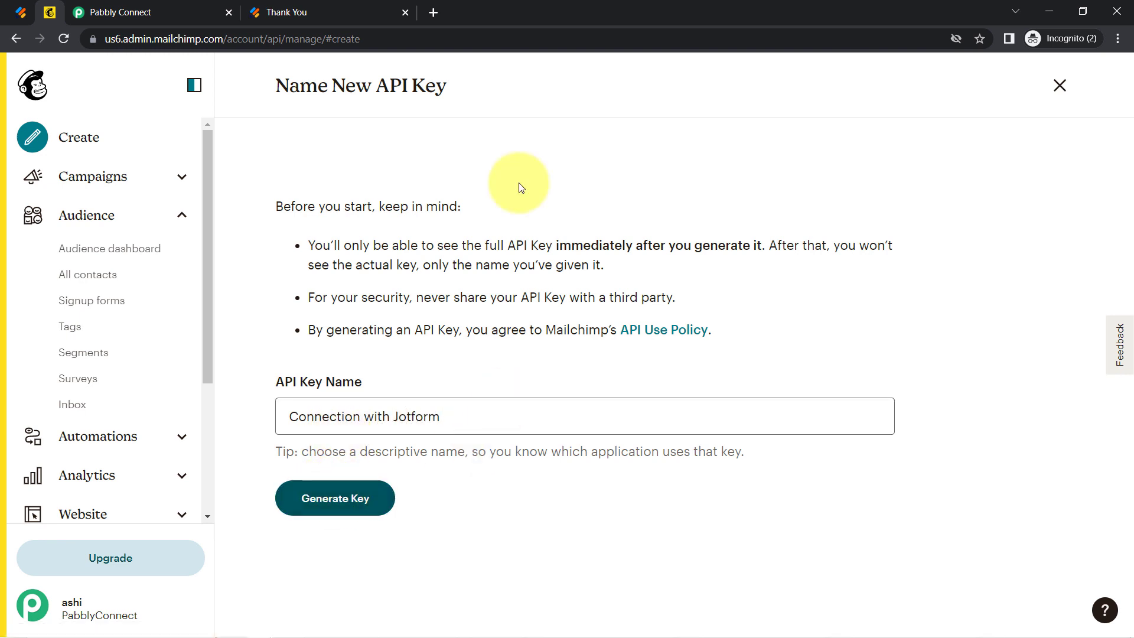
pyautogui.click(408, 283)
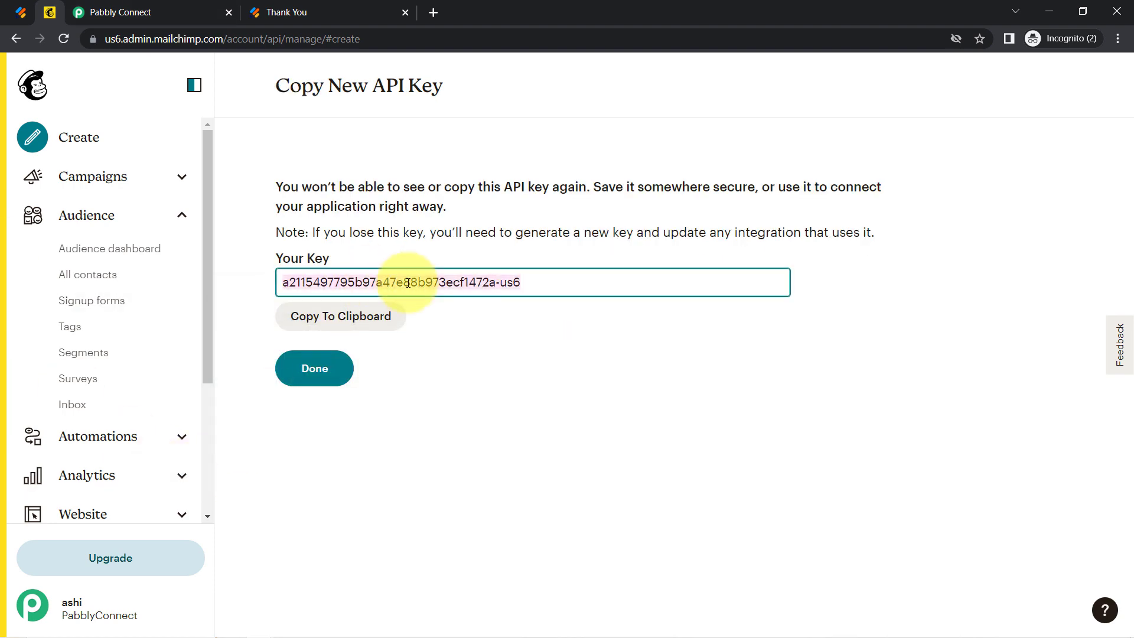
pyautogui.click(390, 316)
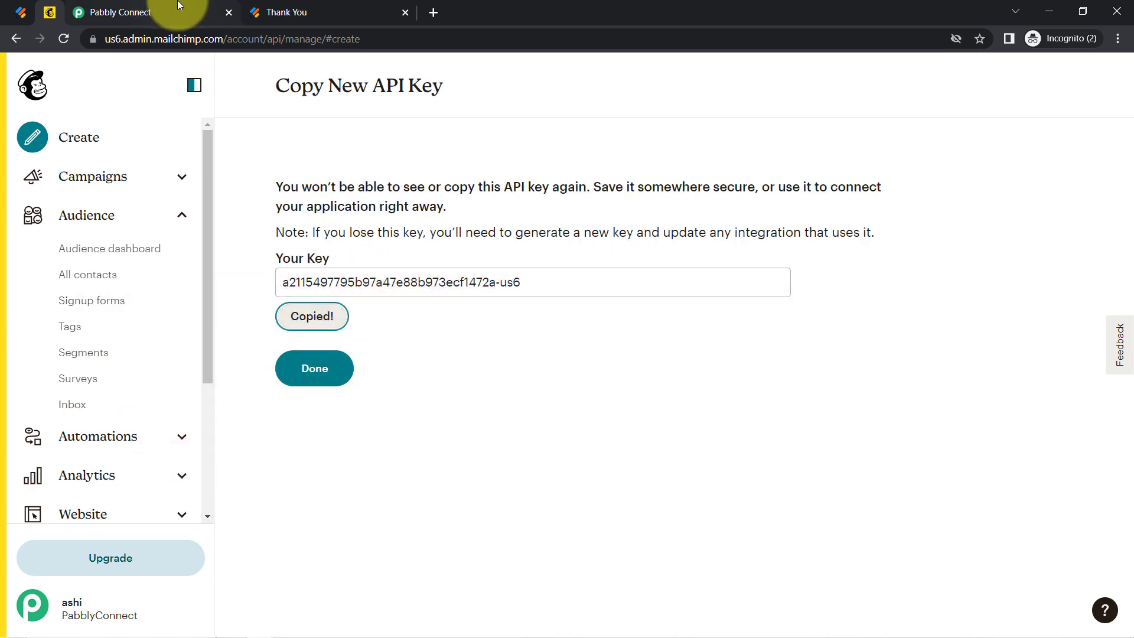
pyautogui.click(164, 11)
# Paste the new API key into the Token field and read the Data Center help text.
pyautogui.click(544, 326)
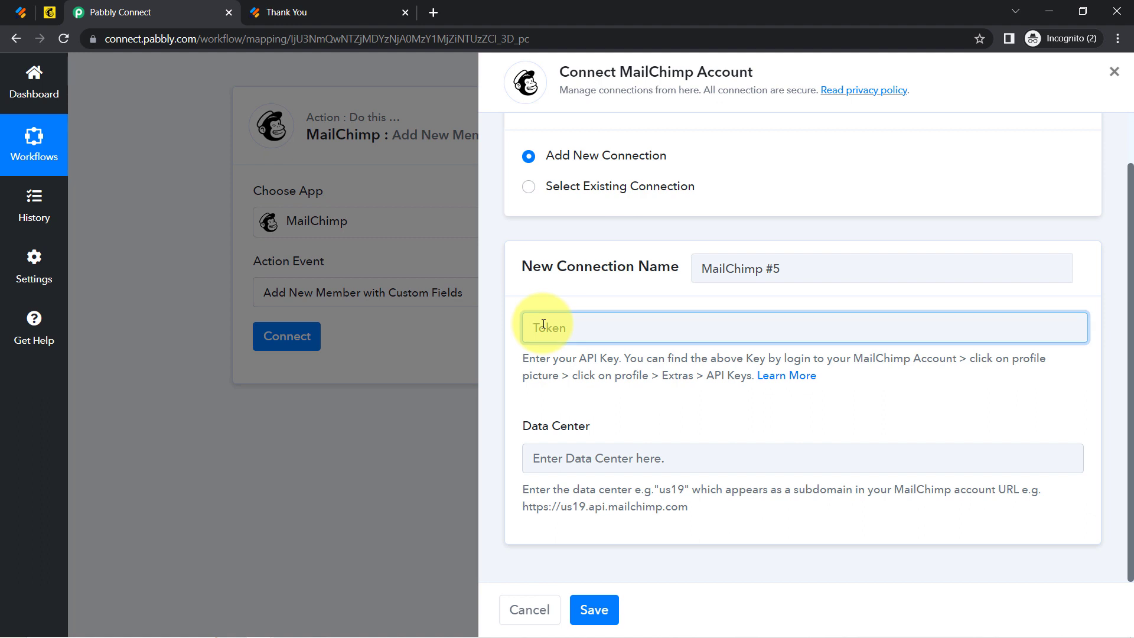
pyautogui.hotkey('ctrl', 'v')
pyautogui.moveTo(515, 434); pyautogui.dragTo(572, 427)
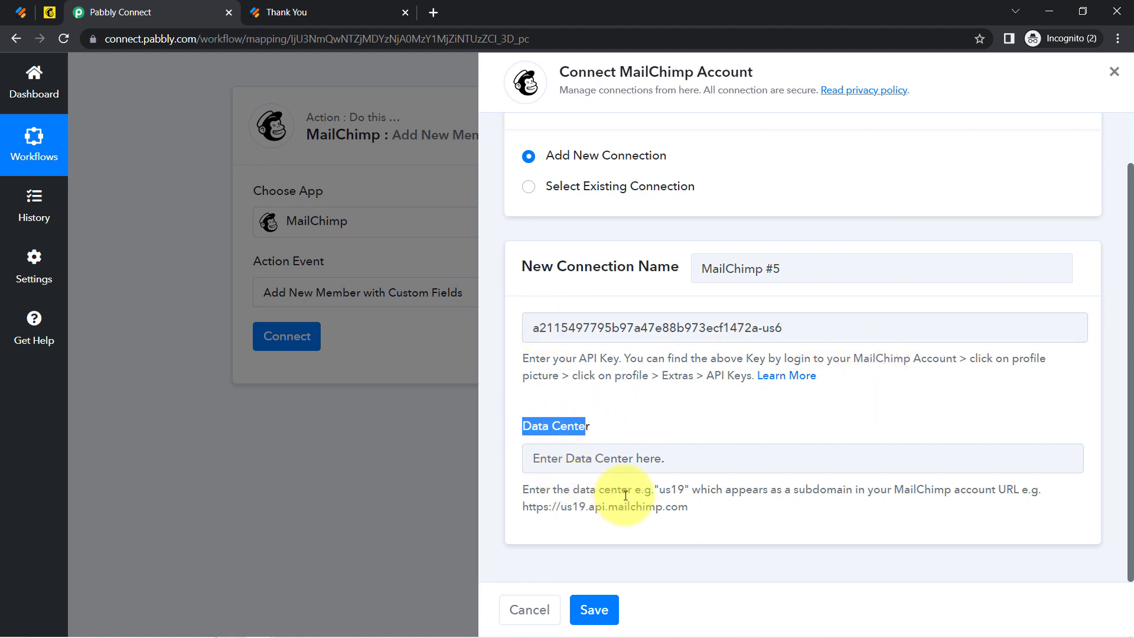
pyautogui.moveTo(660, 495); pyautogui.dragTo(690, 492)
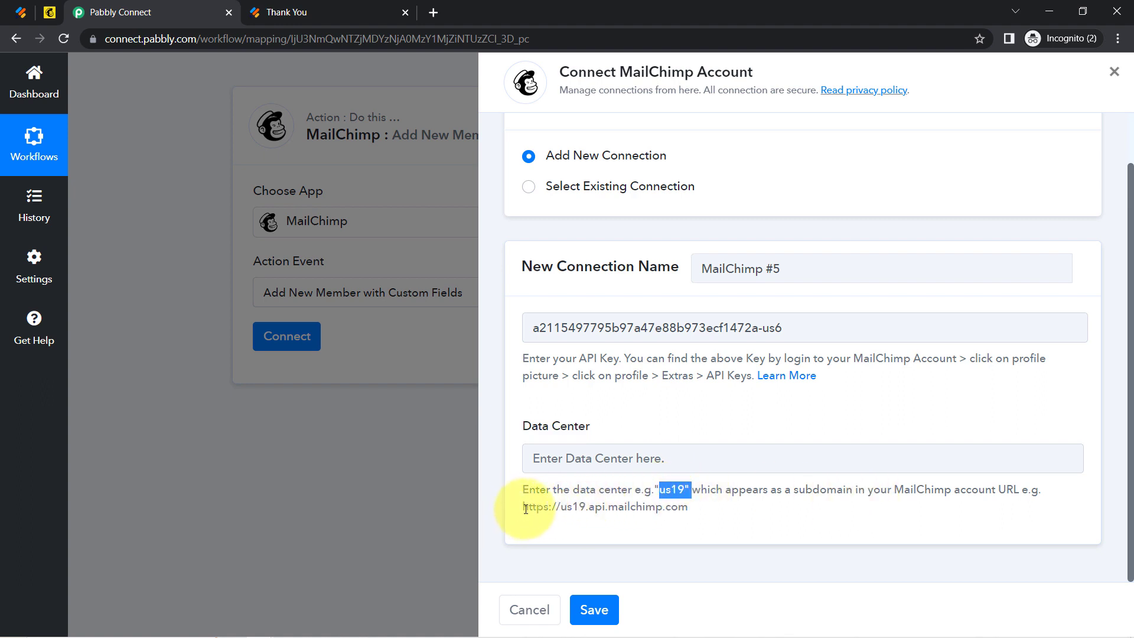
pyautogui.moveTo(524, 508); pyautogui.dragTo(688, 508)
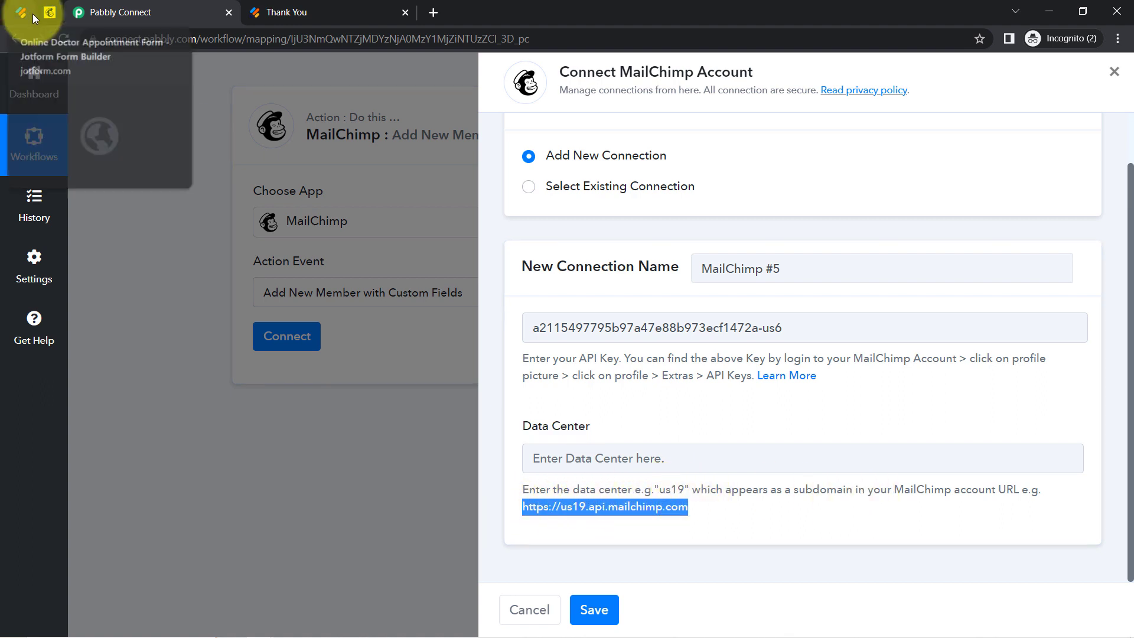
# Enter us6 from the Mailchimp URL as the Data Center and save the connection.
pyautogui.click(49, 16)
pyautogui.click(166, 39)
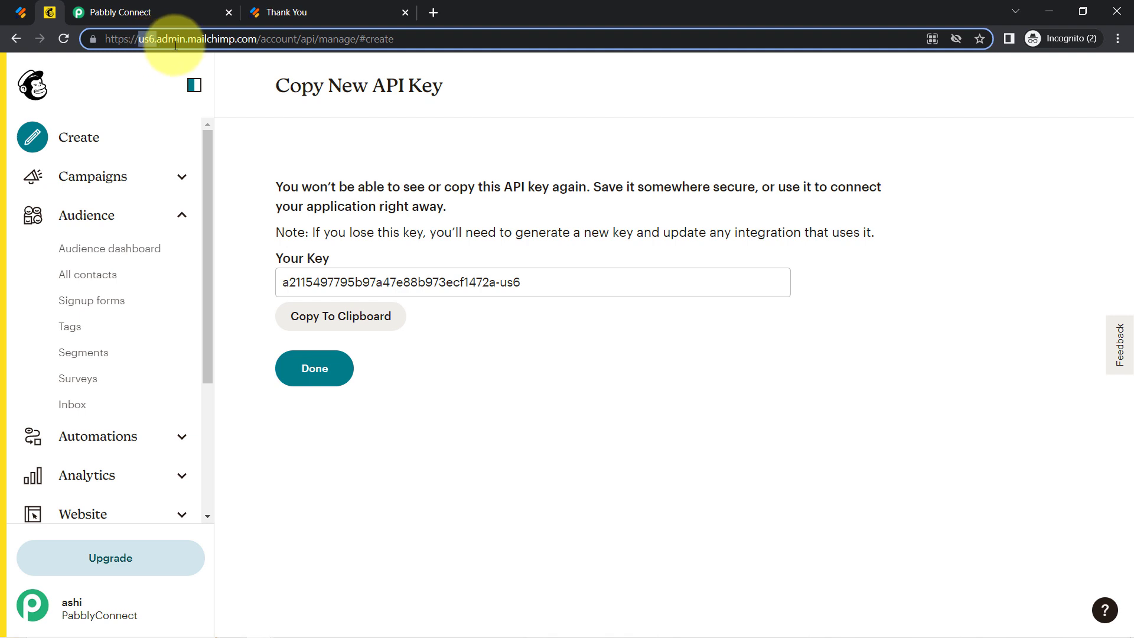
pyautogui.click(118, 12)
pyautogui.click(535, 456)
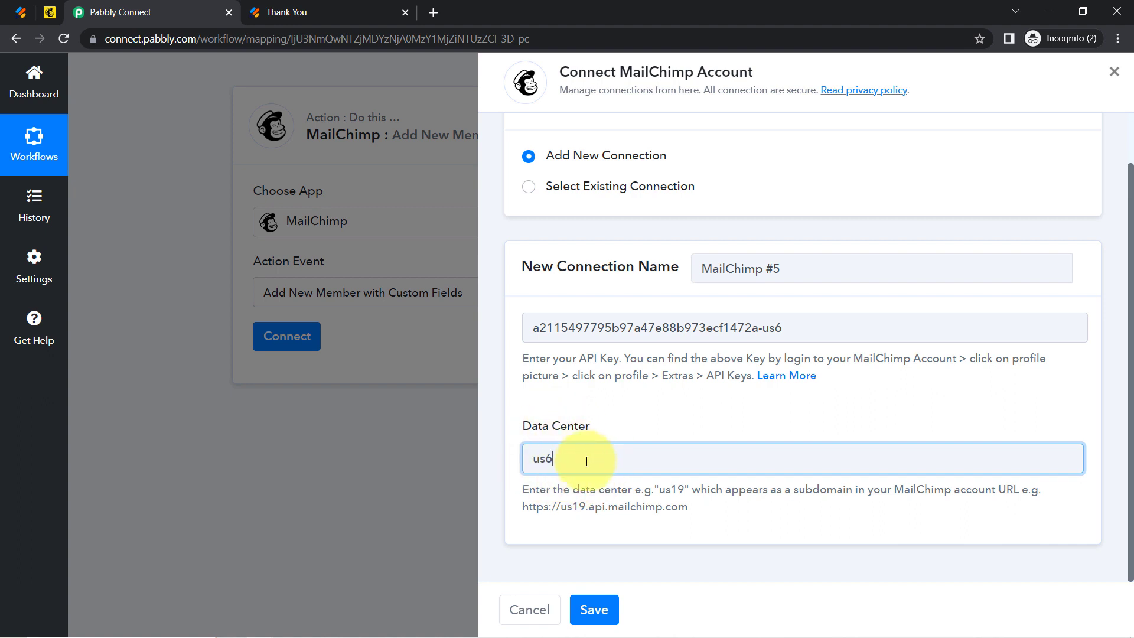
pyautogui.click(594, 611)
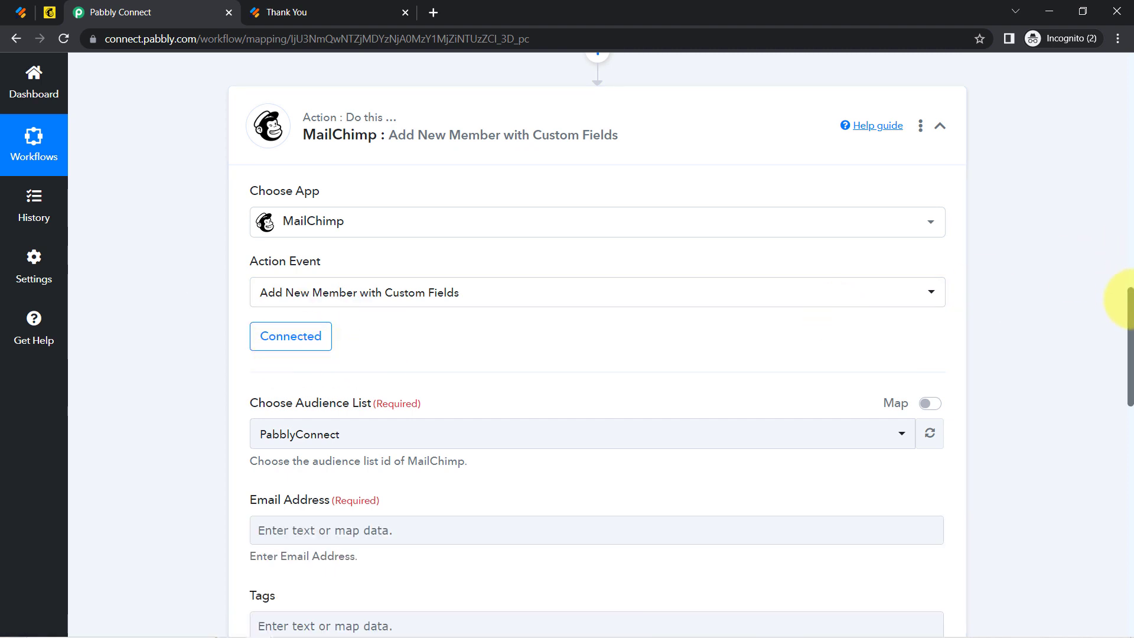
# Keep PabblyConnect as the audience list and scroll down to the member fields.
pyautogui.moveTo(1131, 304); pyautogui.dragTo(1121, 342)
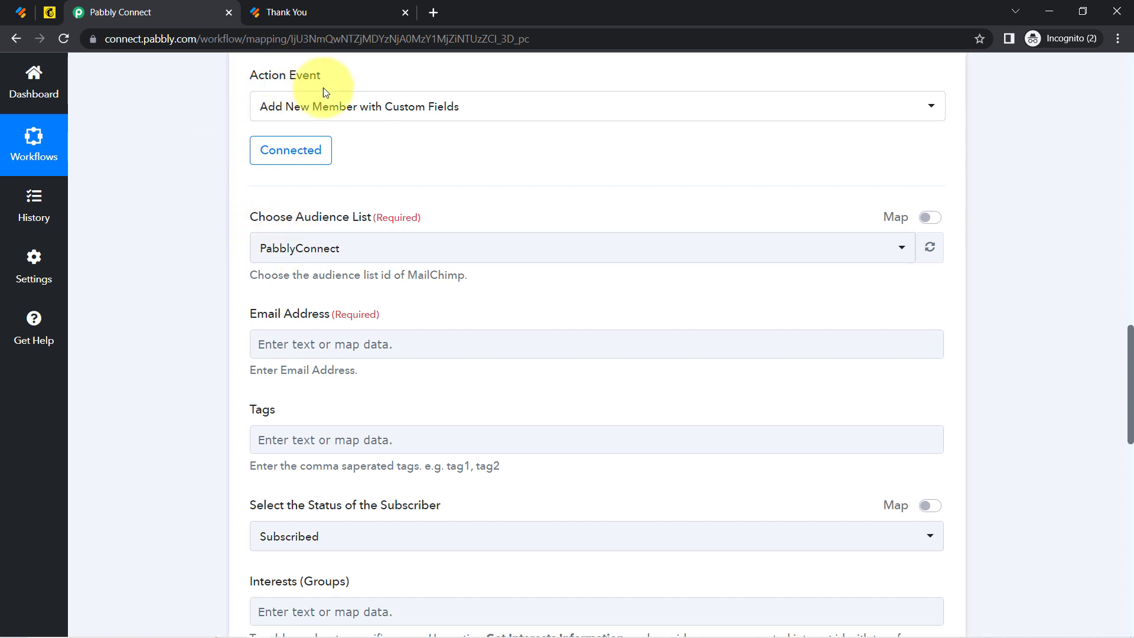
pyautogui.click(287, 255)
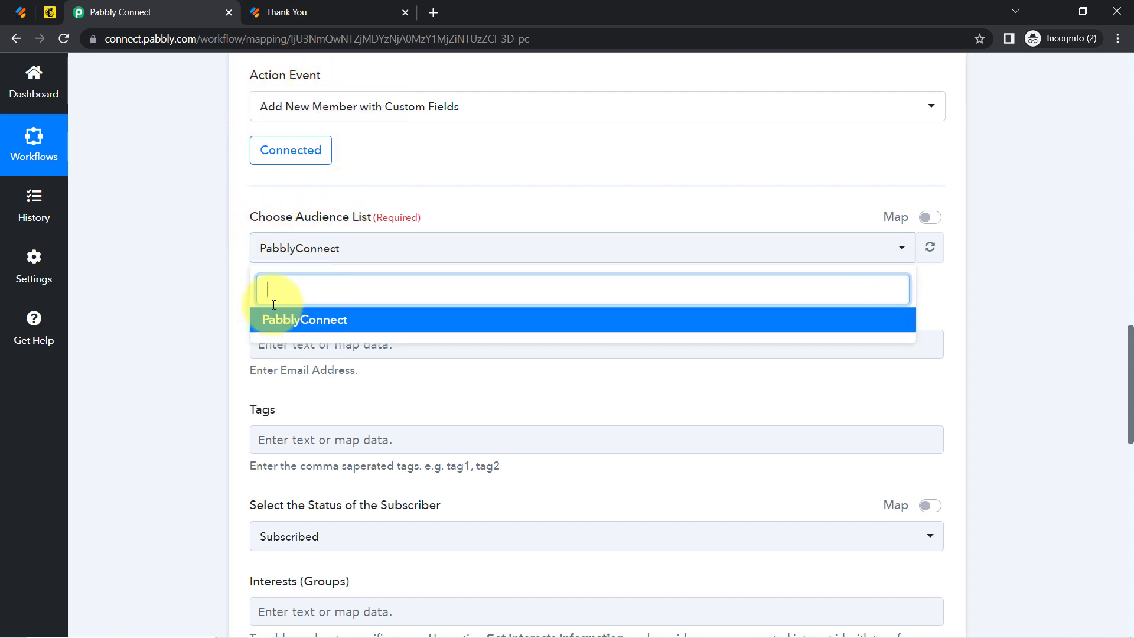
pyautogui.click(183, 264)
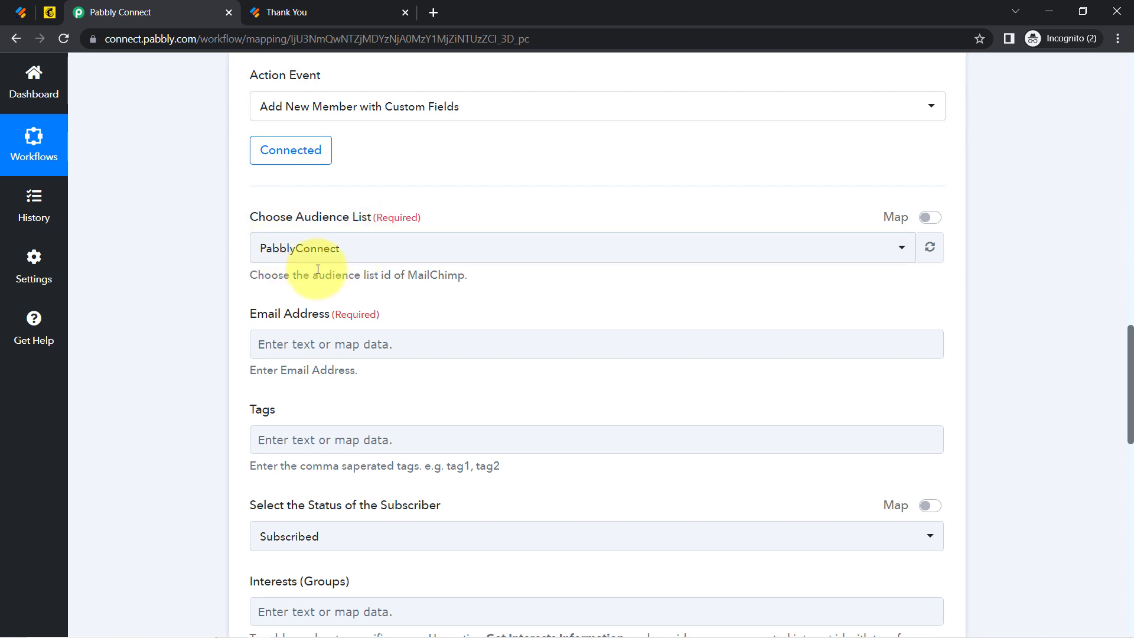
pyautogui.moveTo(1130, 383); pyautogui.dragTo(1125, 394)
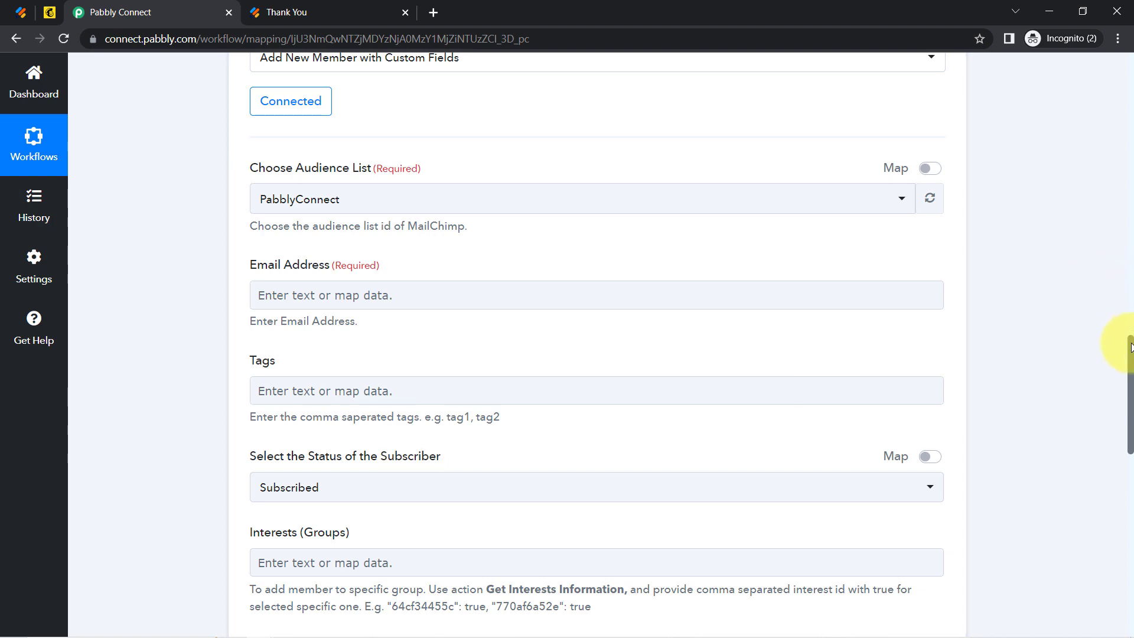
pyautogui.moveTo(1131, 353); pyautogui.dragTo(1096, 364)
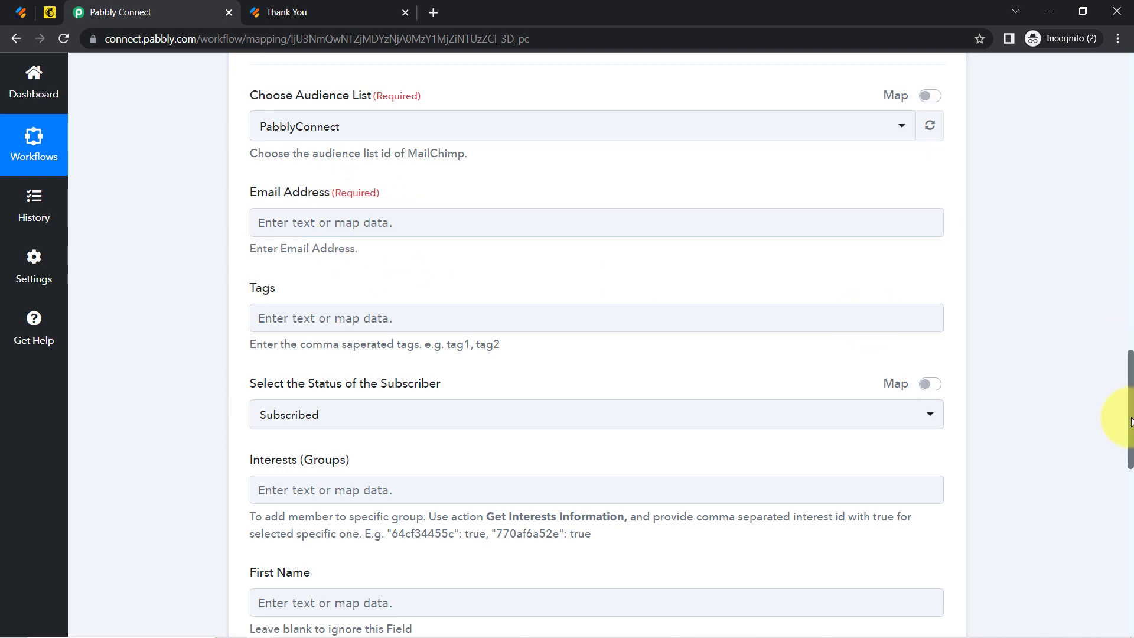
pyautogui.moveTo(1129, 420); pyautogui.dragTo(1097, 263)
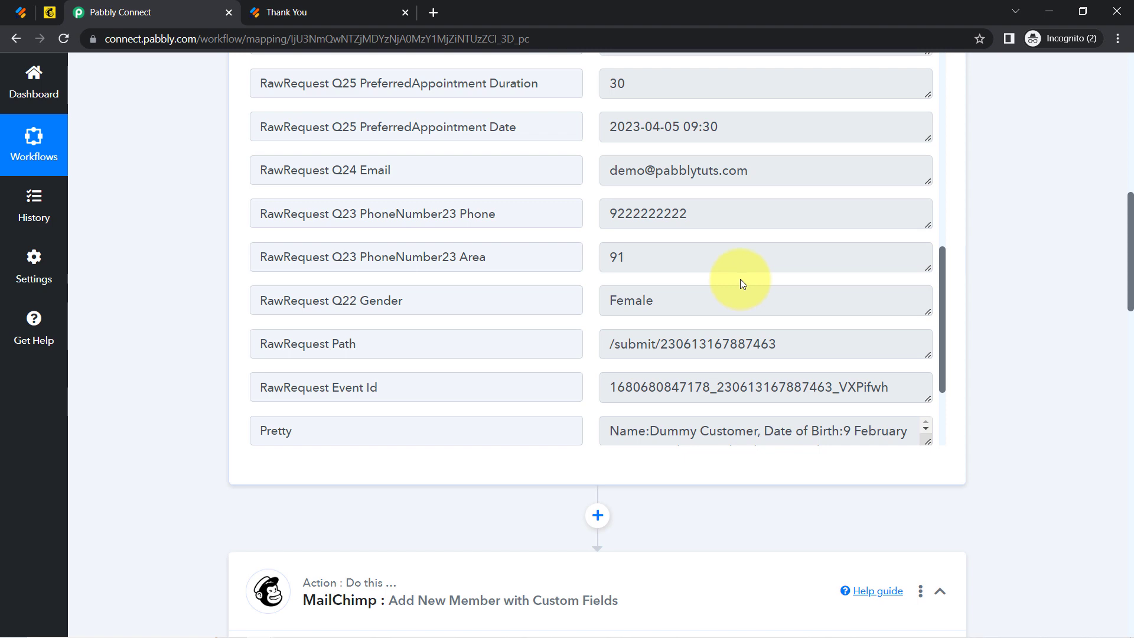
pyautogui.moveTo(1125, 217); pyautogui.dragTo(1112, 381)
# Map Email Address to the JotForm RawRequest Q24 Email answer.
pyautogui.click(346, 206)
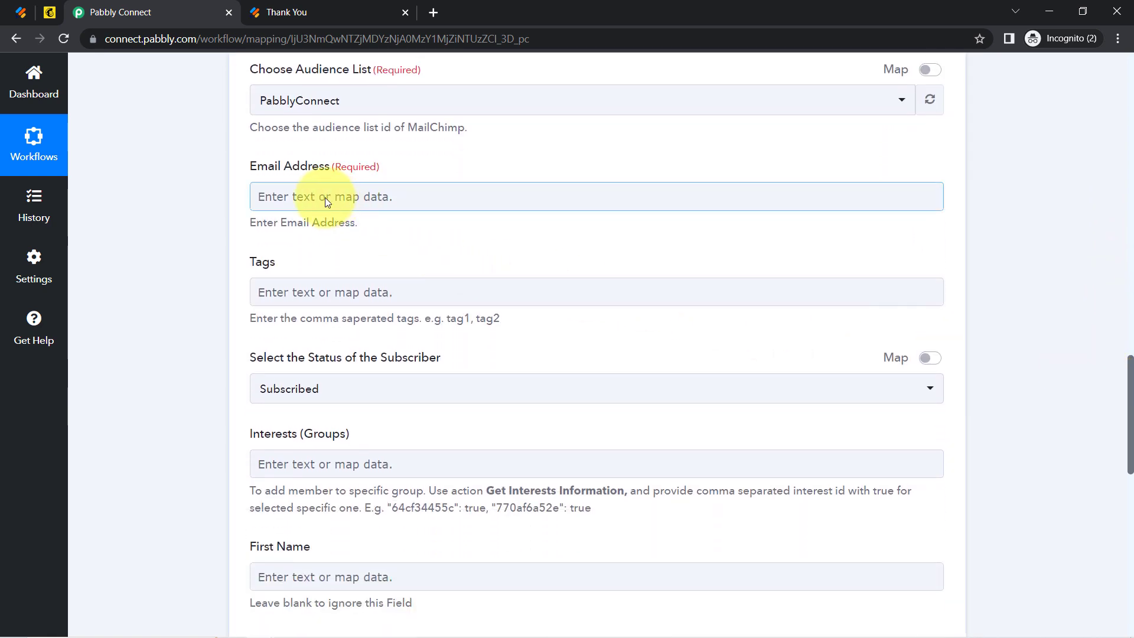
pyautogui.click(325, 201)
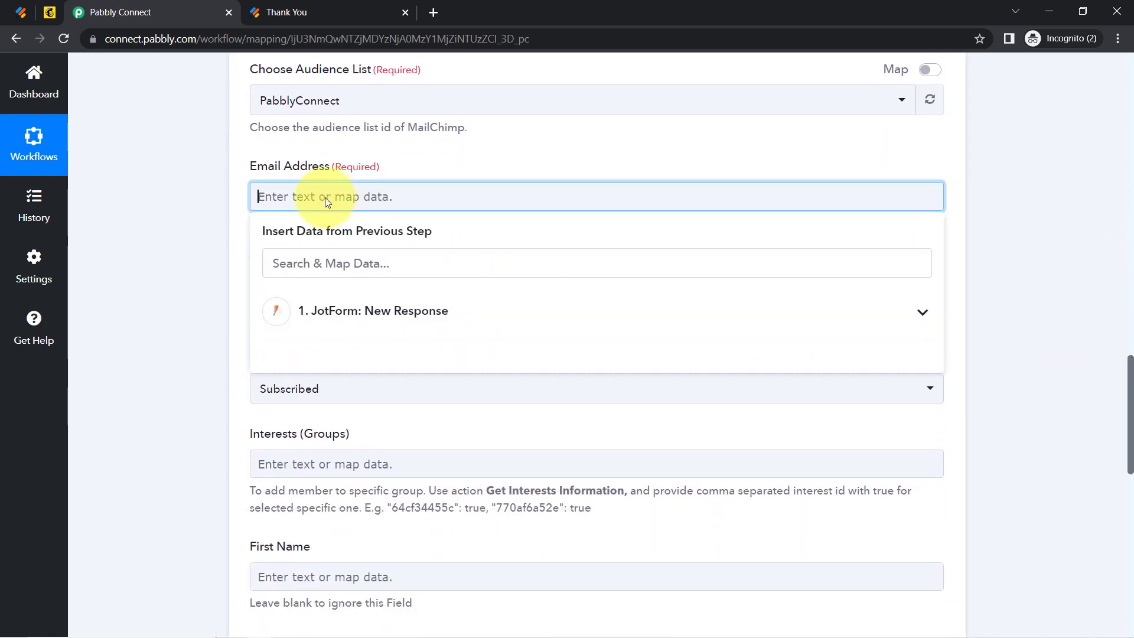
pyautogui.click(335, 313)
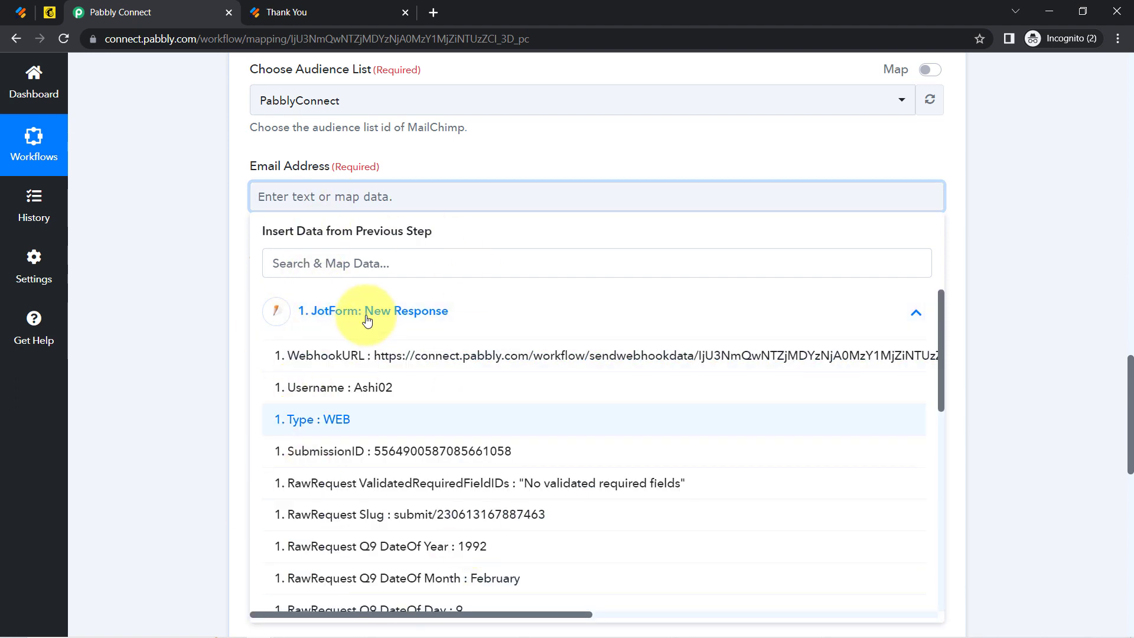
pyautogui.click(287, 270)
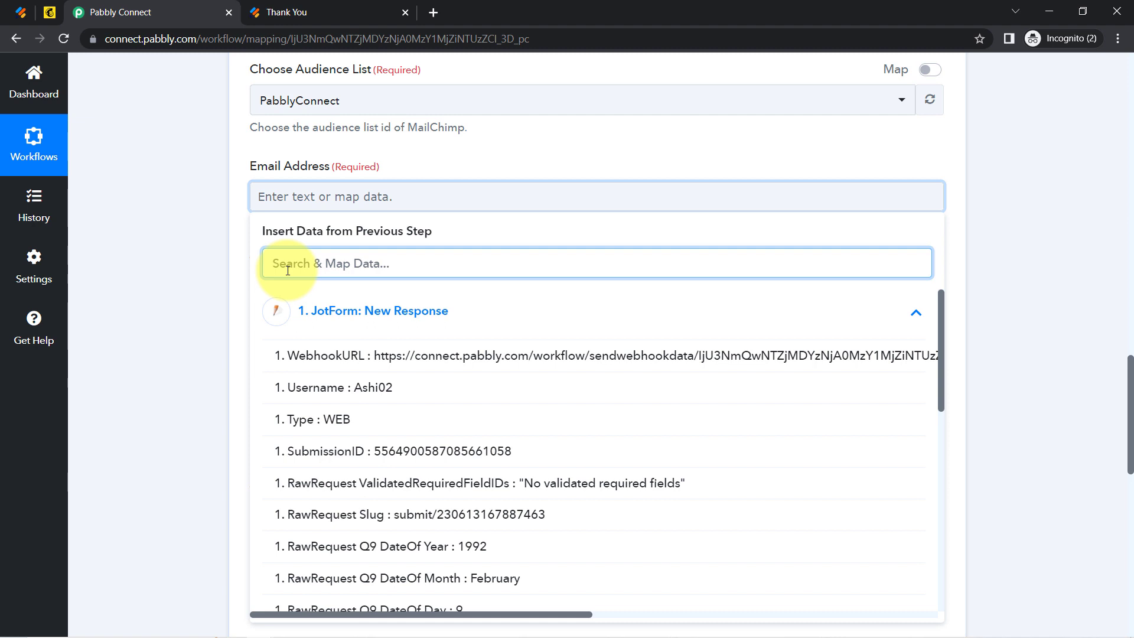
pyautogui.write('@')
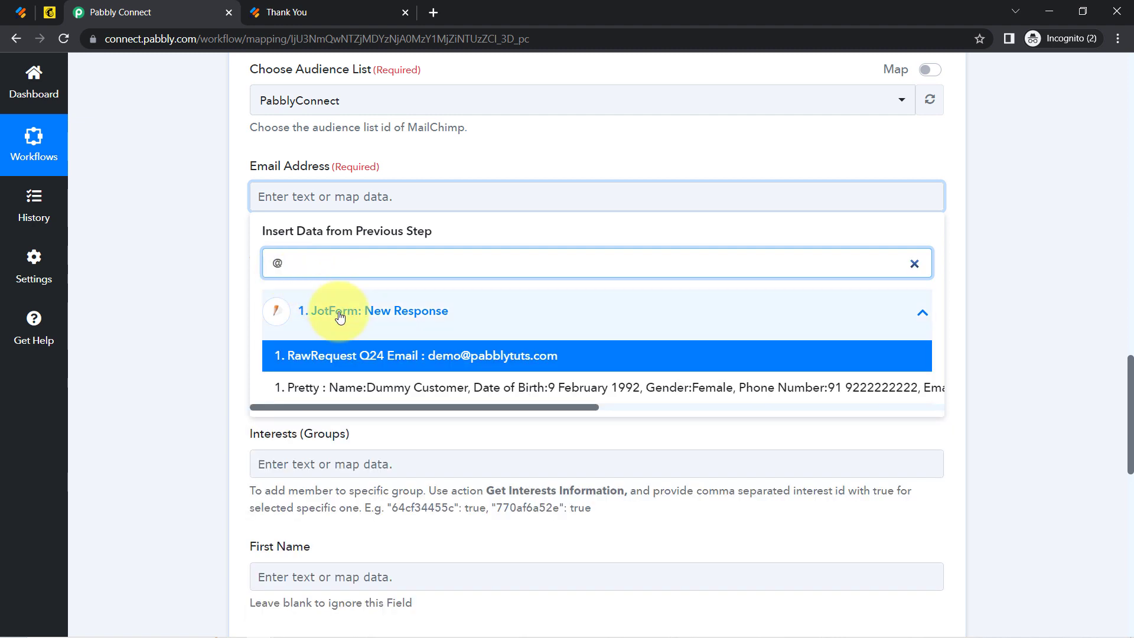
pyautogui.click(416, 356)
pyautogui.click(161, 318)
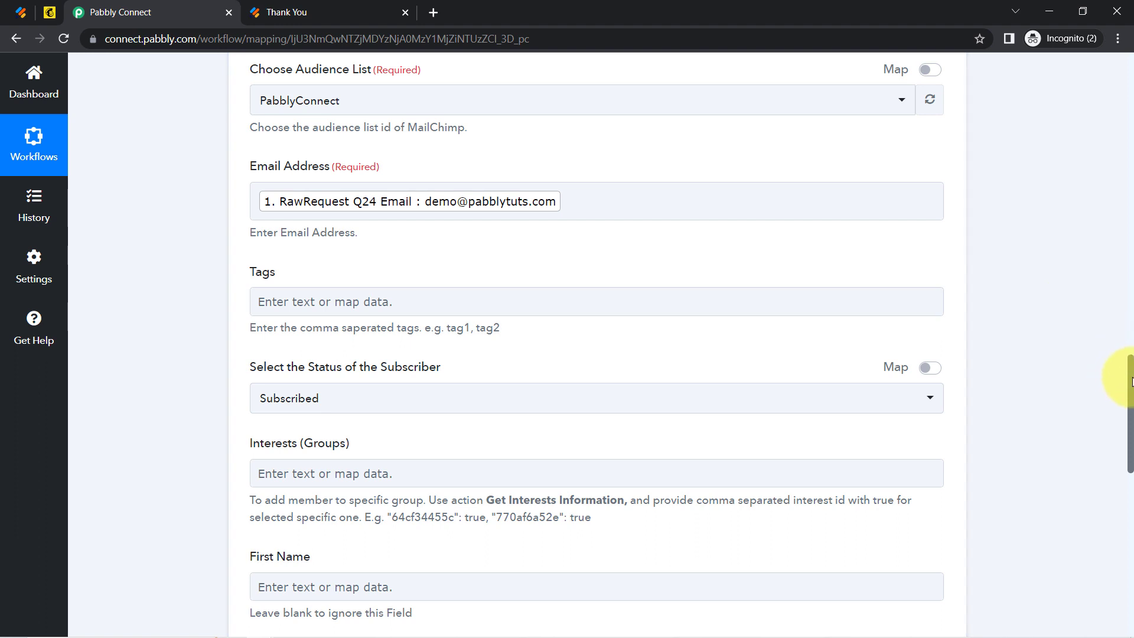
# Confirm Subscriber Status remains Subscribed and scroll to the remaining member fields.
pyautogui.moveTo(1130, 381); pyautogui.dragTo(1129, 408)
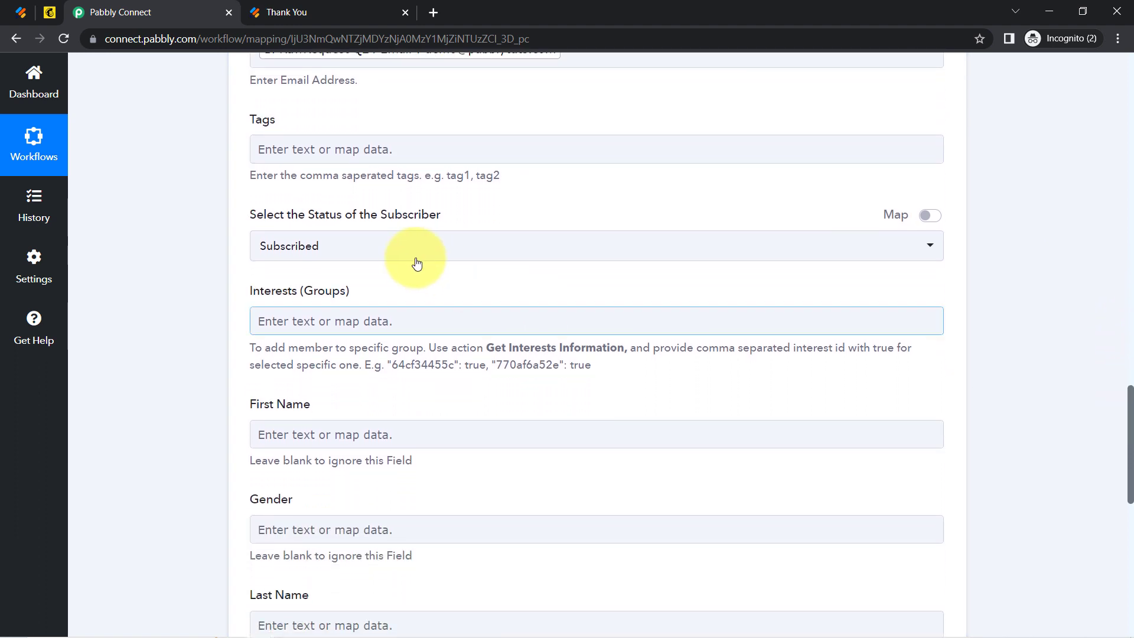
pyautogui.click(325, 246)
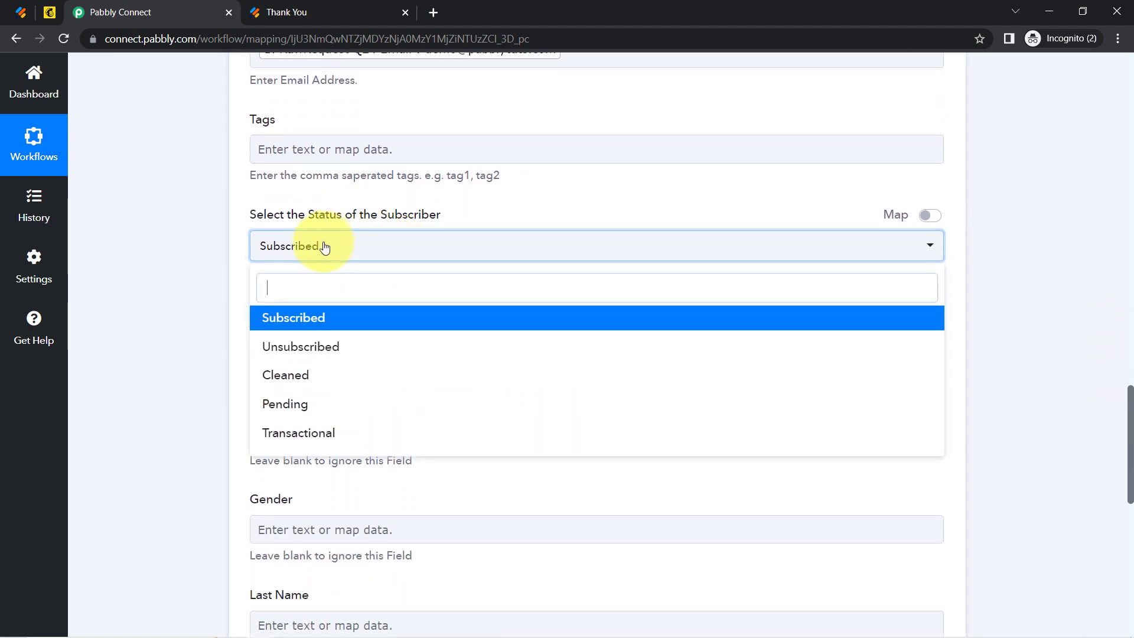
pyautogui.click(214, 275)
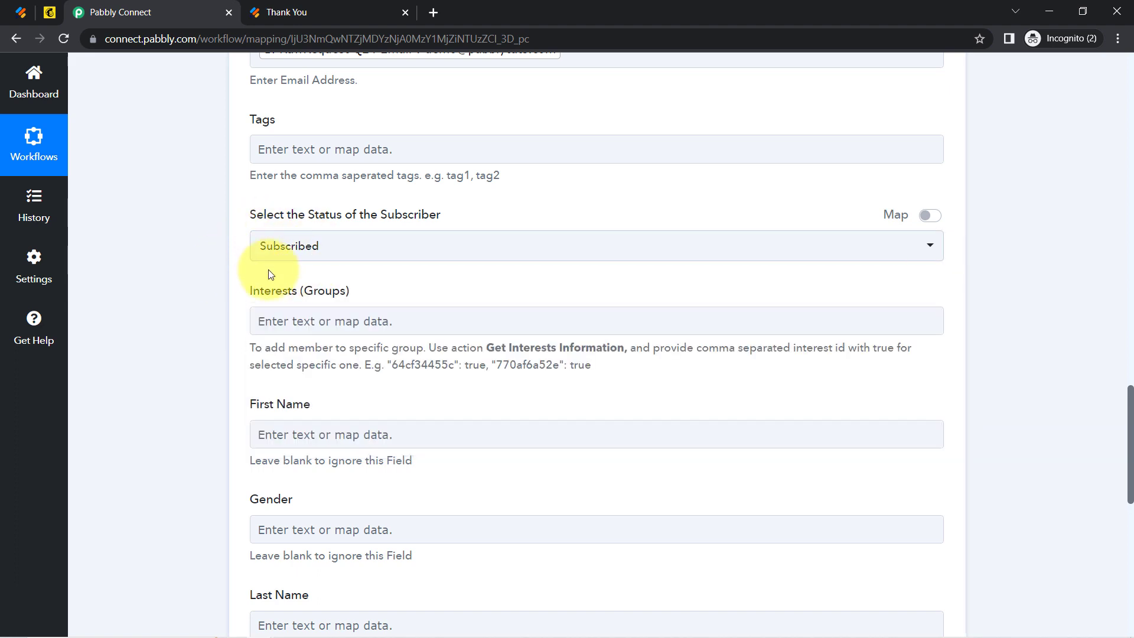
pyautogui.moveTo(275, 290); pyautogui.dragTo(318, 290)
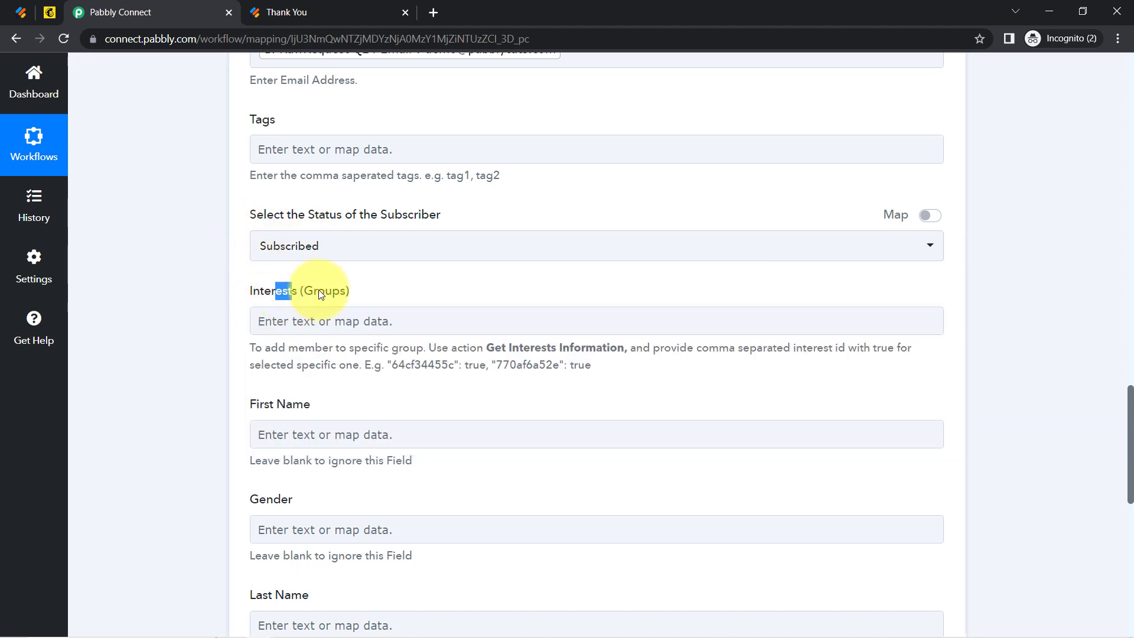
pyautogui.scroll(-3, 1122, 443)
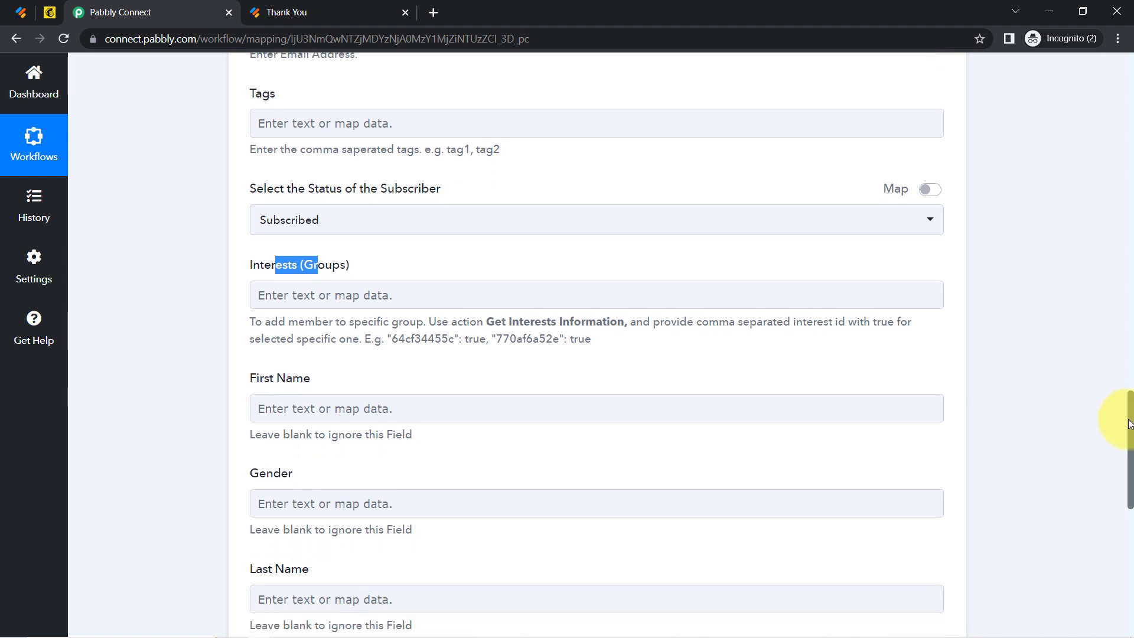
pyautogui.scroll(-1, 1118, 452)
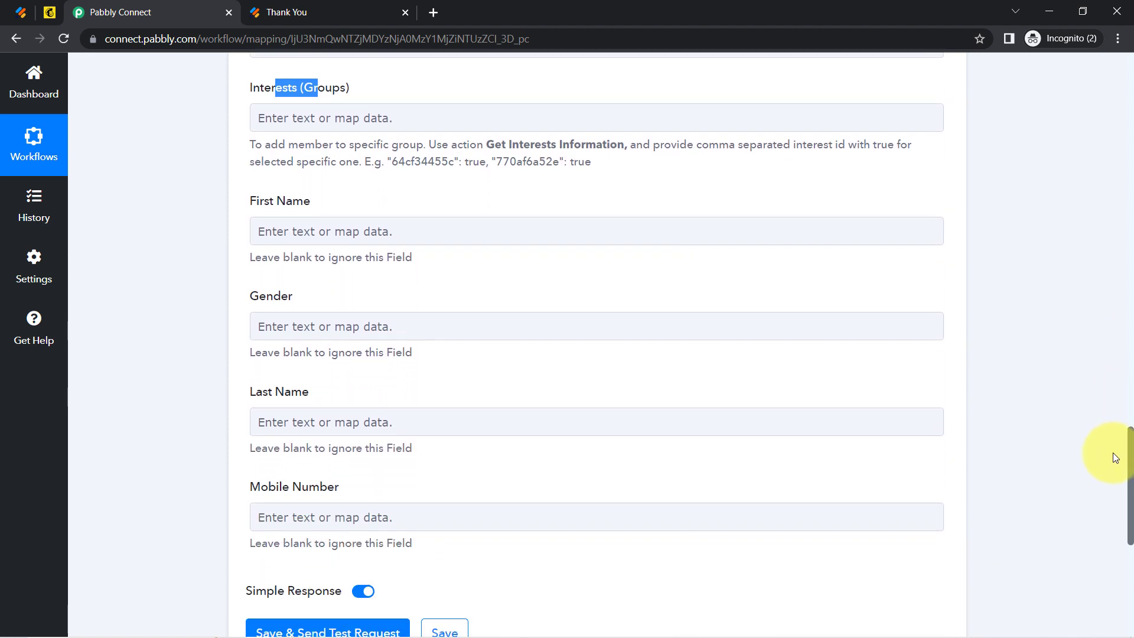
# Map First Name to the JotForm Q26 Name First answer.
pyautogui.click(260, 236)
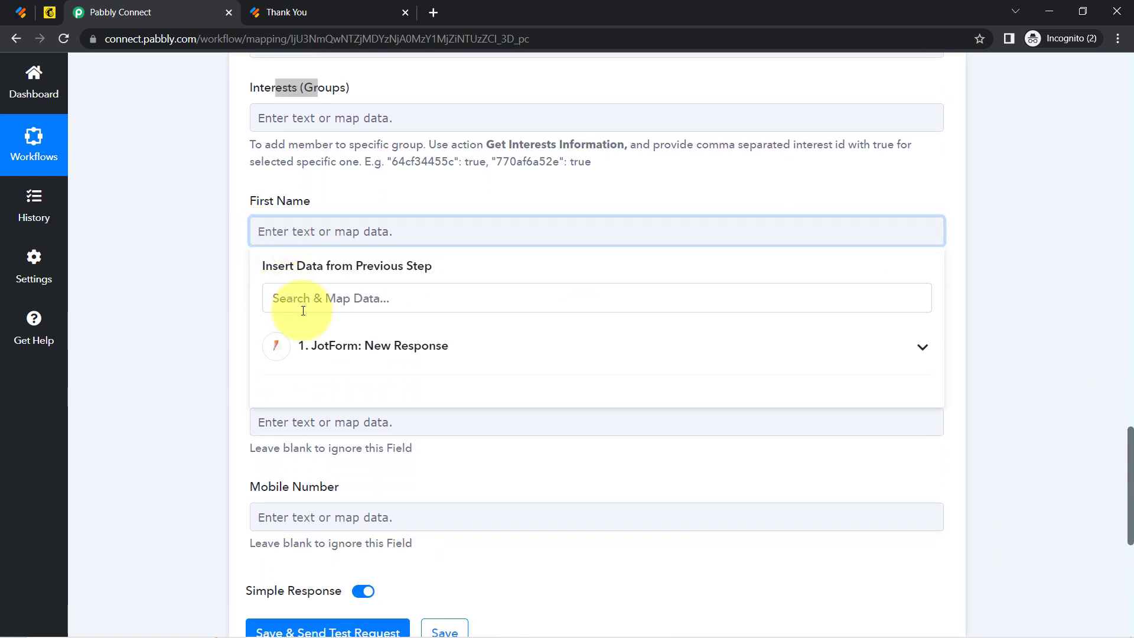
pyautogui.click(332, 345)
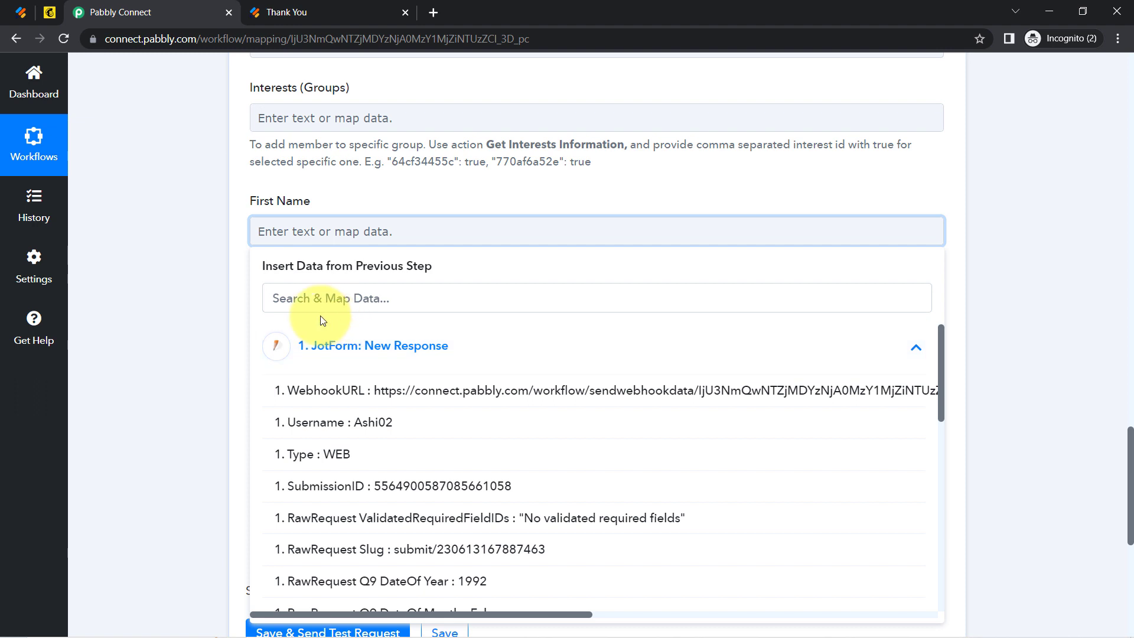
pyautogui.click(287, 299)
pyautogui.write('dumm')
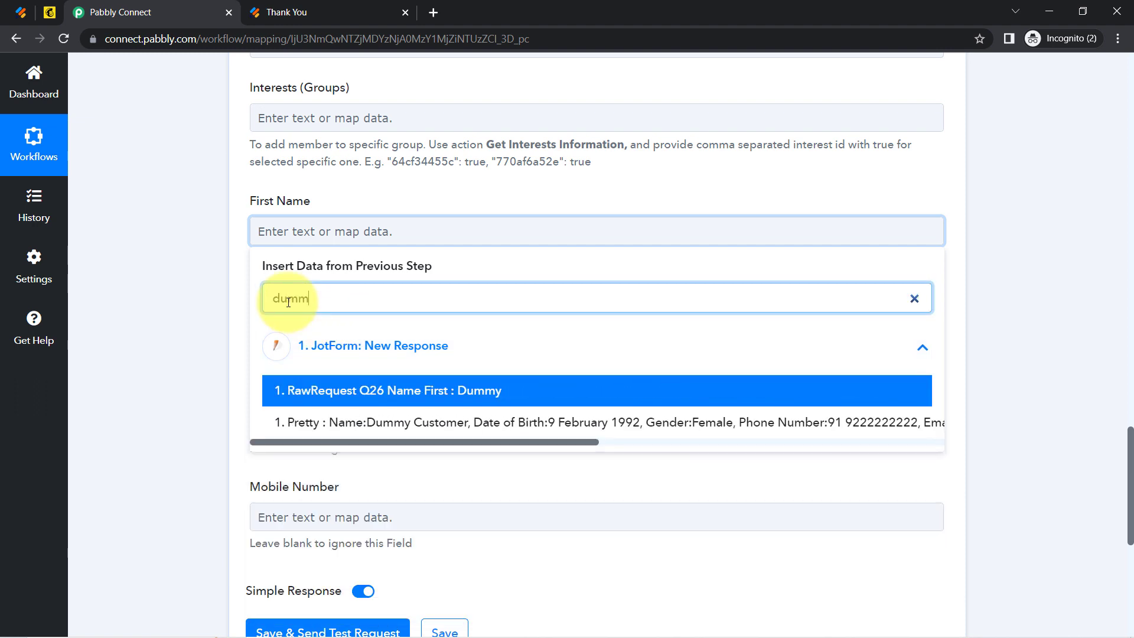
pyautogui.click(304, 391)
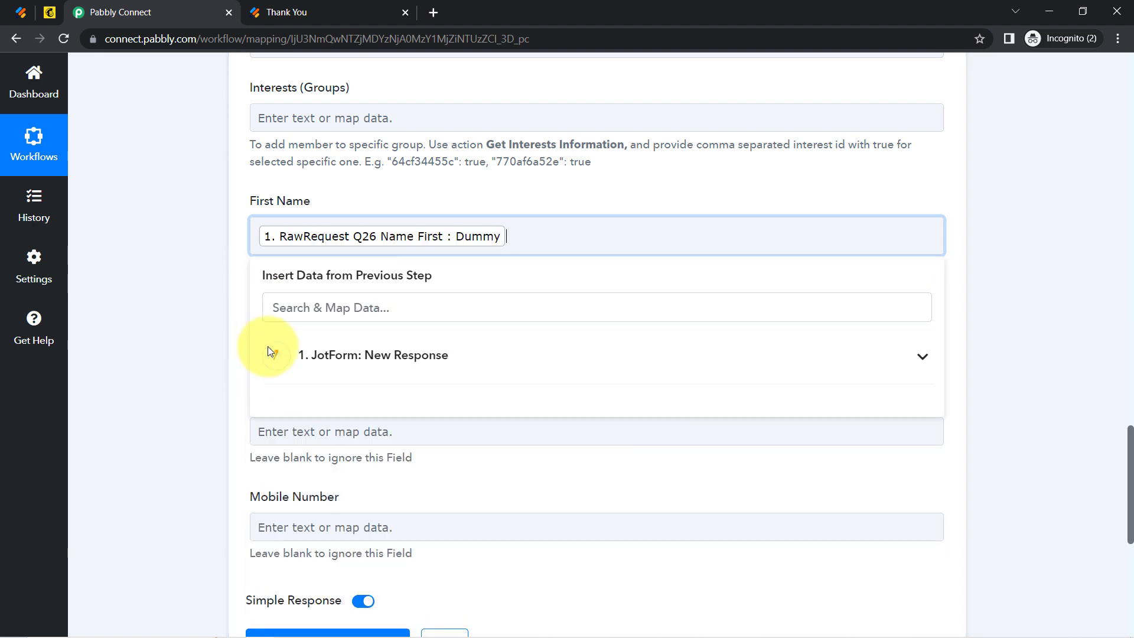
pyautogui.click(218, 348)
# Map Gender to the JotForm Q22 Gender answer.
pyautogui.click(278, 338)
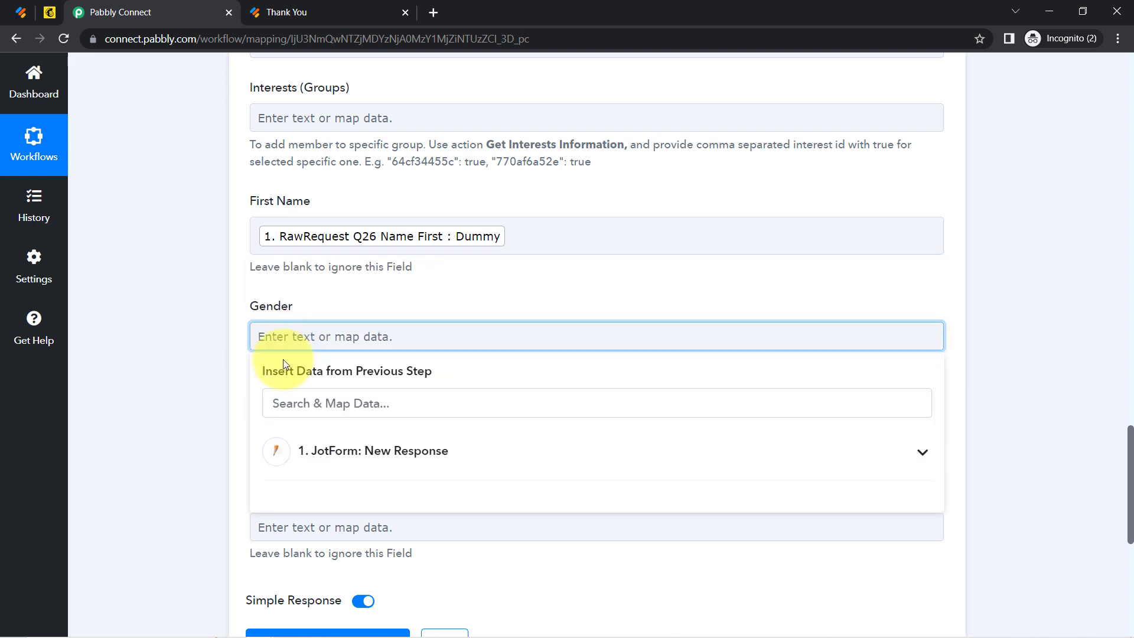
pyautogui.click(302, 403)
pyautogui.write('d')
pyautogui.press('BackSpace')
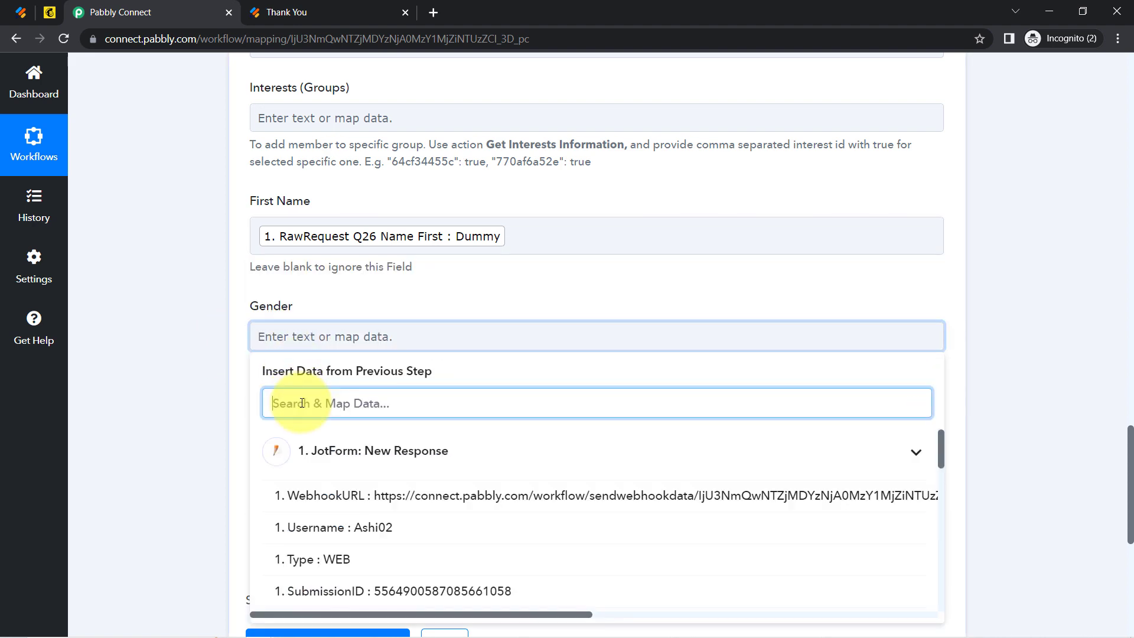
pyautogui.write('fem')
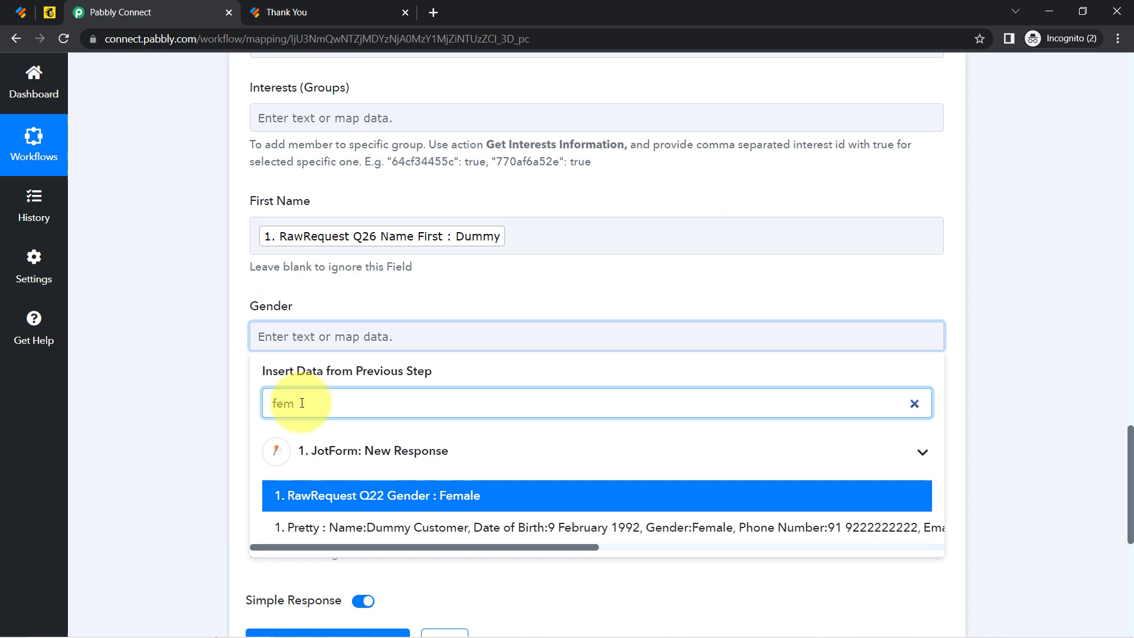
pyautogui.click(272, 495)
pyautogui.click(137, 409)
# Map Last Name to the JotForm Q26 Name Last answer.
pyautogui.click(269, 452)
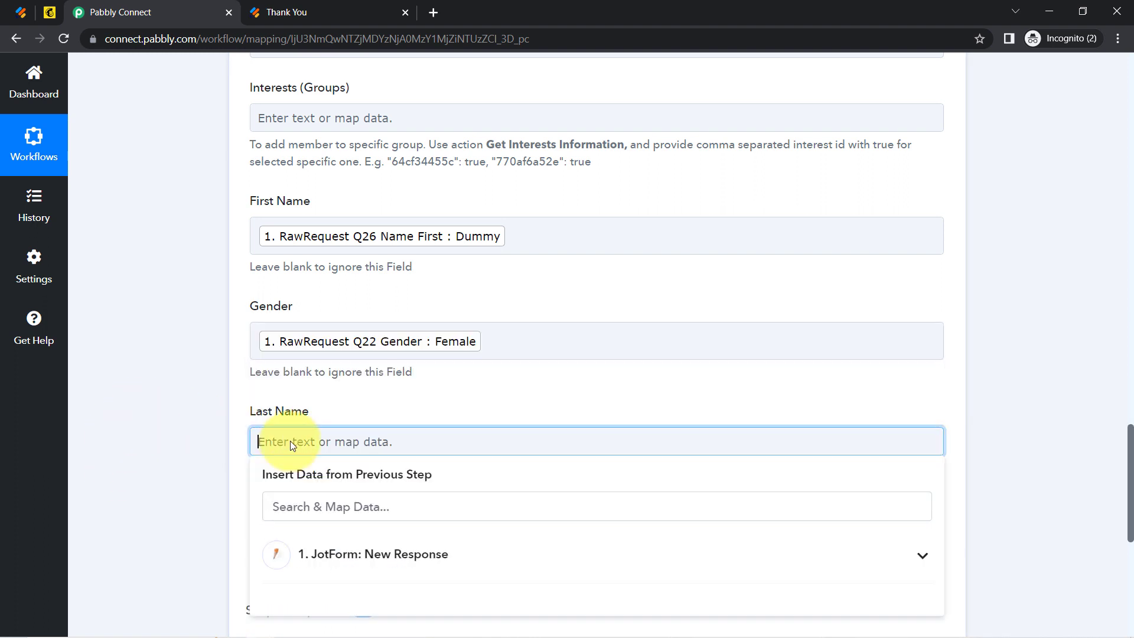
pyautogui.click(296, 509)
pyautogui.write('cust')
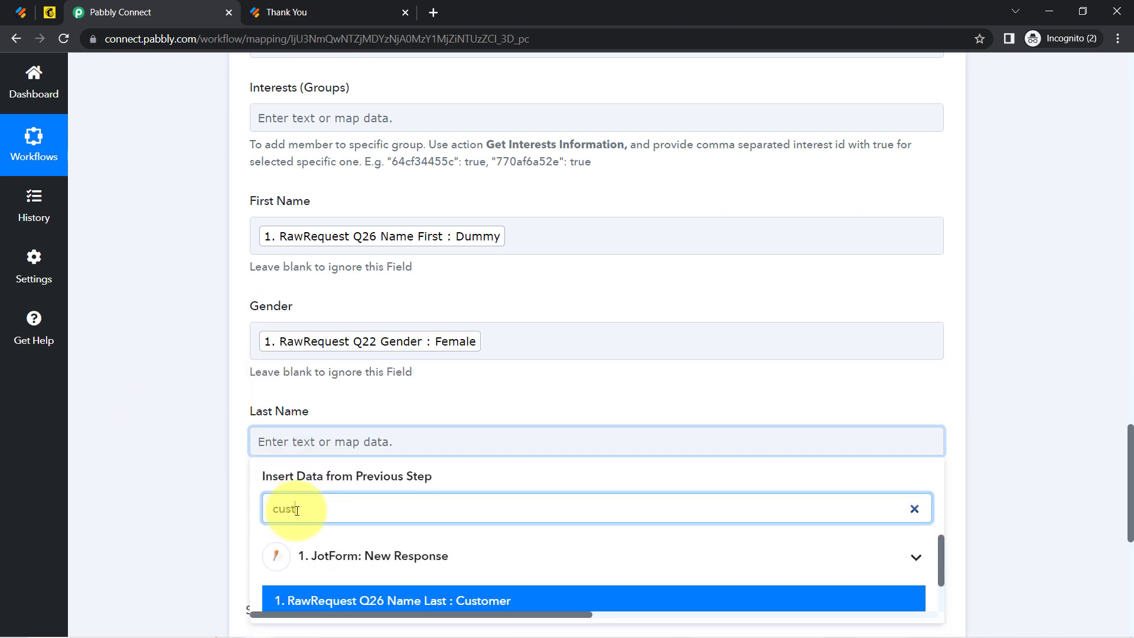
pyautogui.write('o')
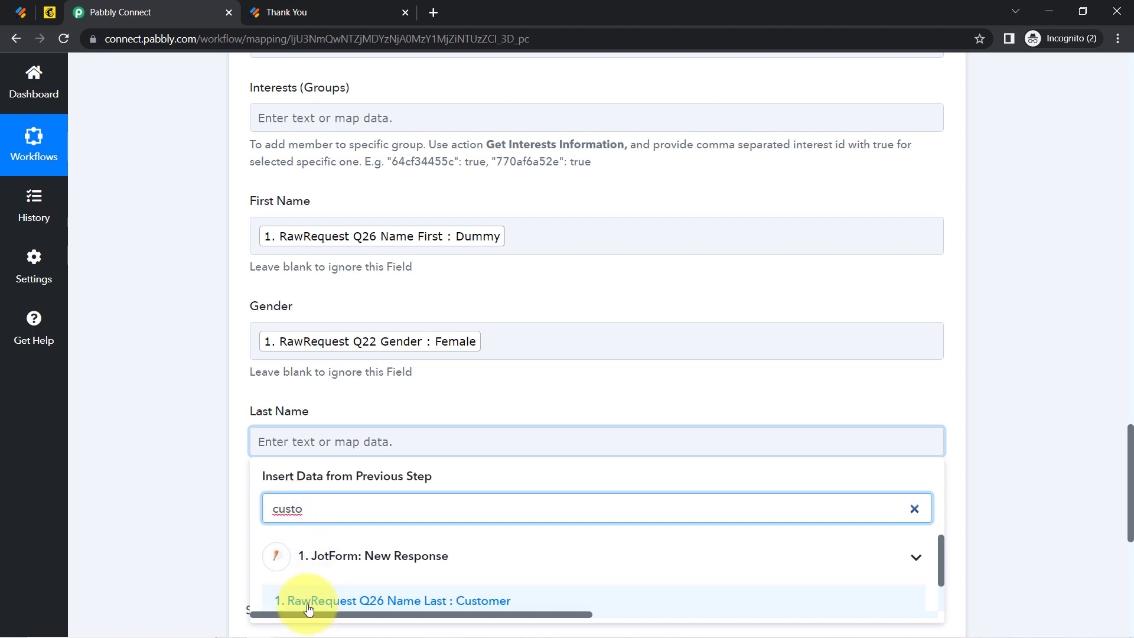
pyautogui.click(303, 606)
pyautogui.click(160, 363)
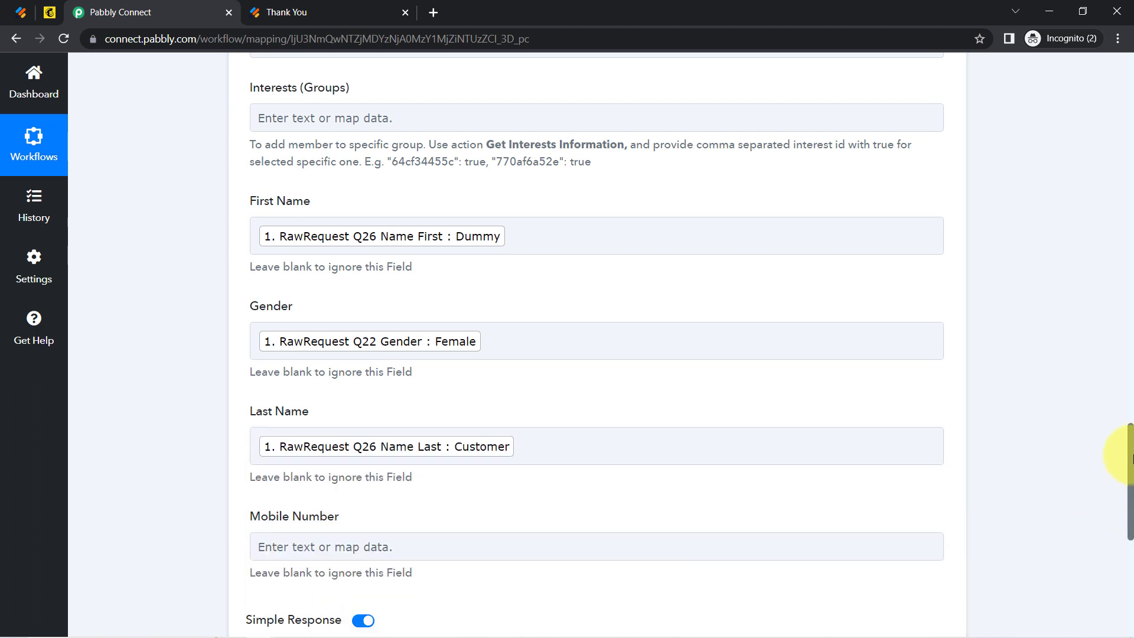
pyautogui.moveTo(1131, 440); pyautogui.dragTo(1131, 484)
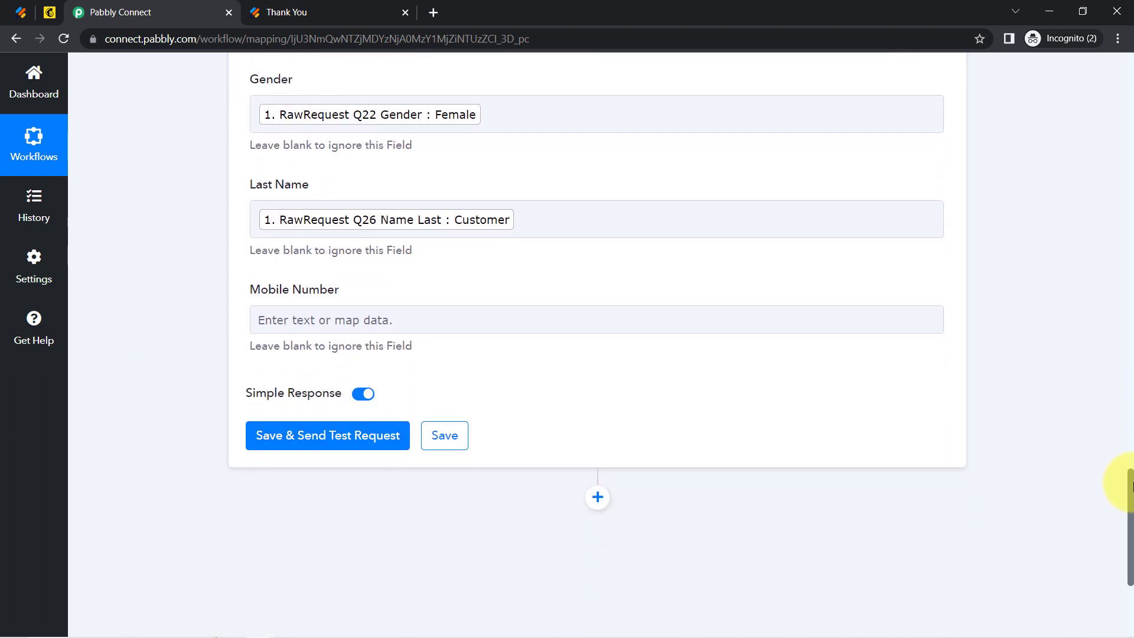
# Map Mobile Number to the JotForm Q23 Phone answer.
pyautogui.click(276, 321)
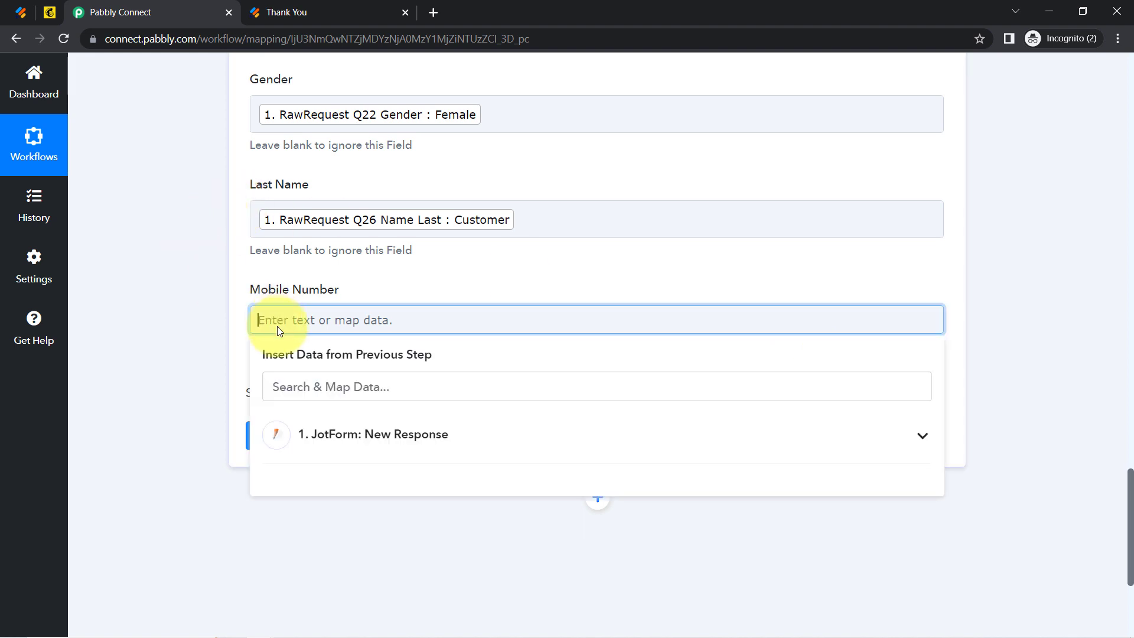
pyautogui.click(316, 435)
pyautogui.click(299, 388)
pyautogui.write('9')
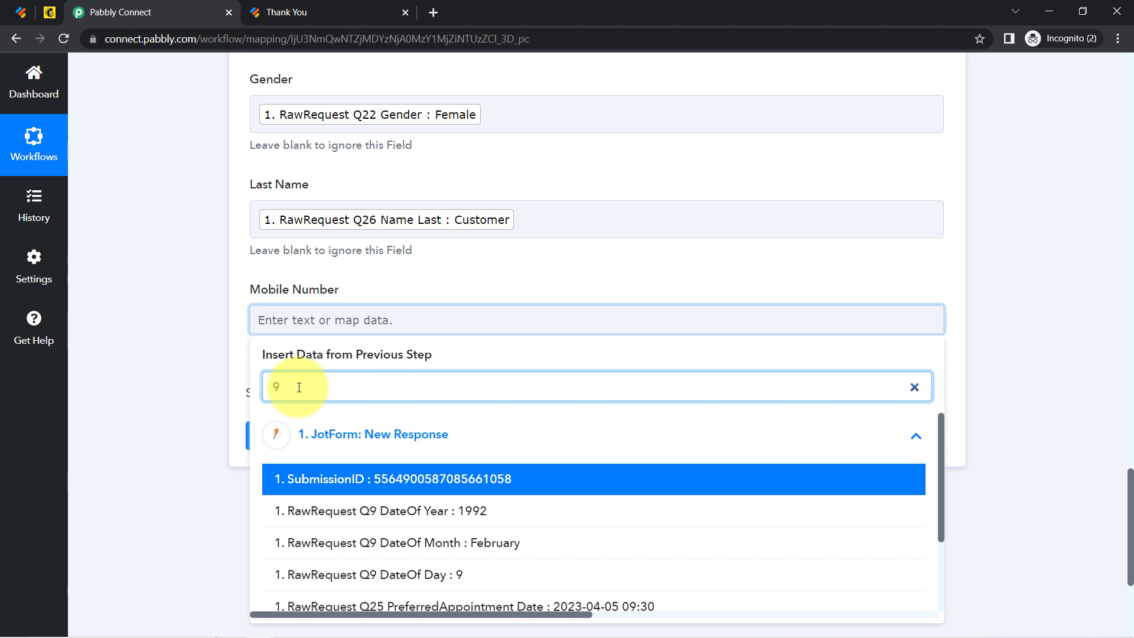
pyautogui.write('2')
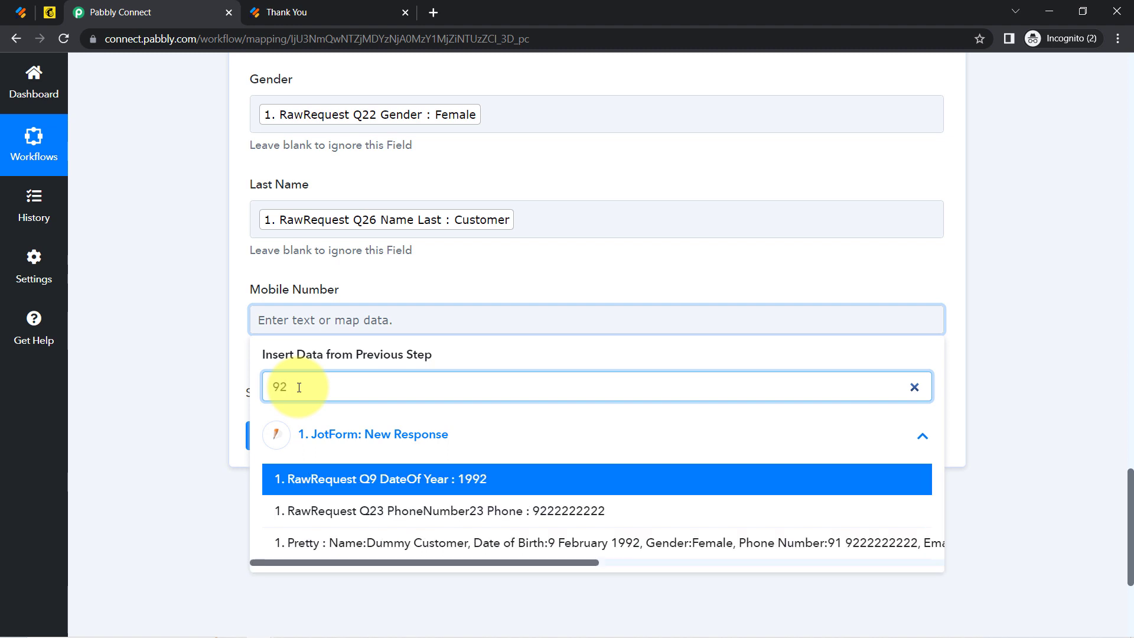
pyautogui.click(413, 511)
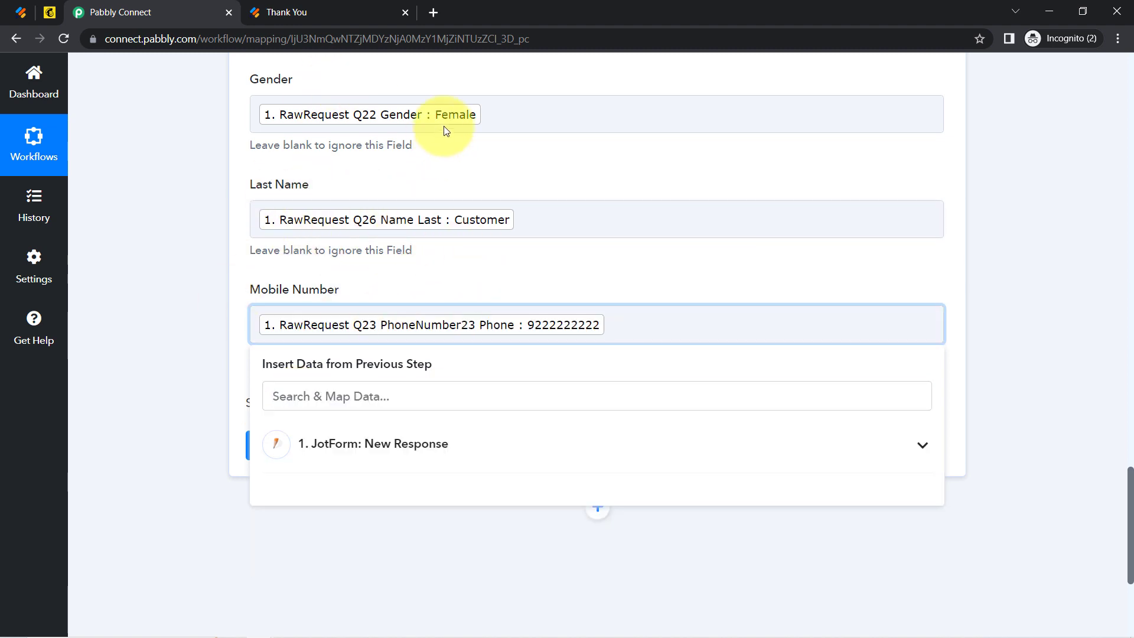
# Delete the stray characters after the Female pill in the Gender field.
pyautogui.click(495, 118)
pyautogui.write('dfgggg')
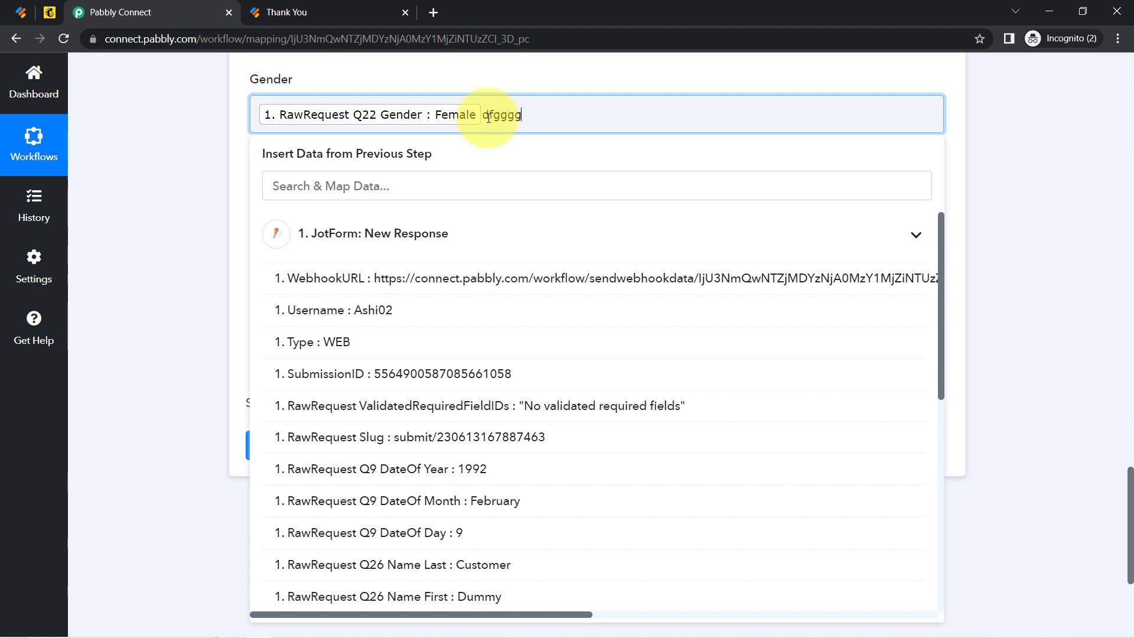
pyautogui.moveTo(488, 118)
pyautogui.mouseDown()
pyautogui.moveTo(603, 113)
pyautogui.moveTo(493, 117)
pyautogui.mouseUp()
pyautogui.press('BackSpace')
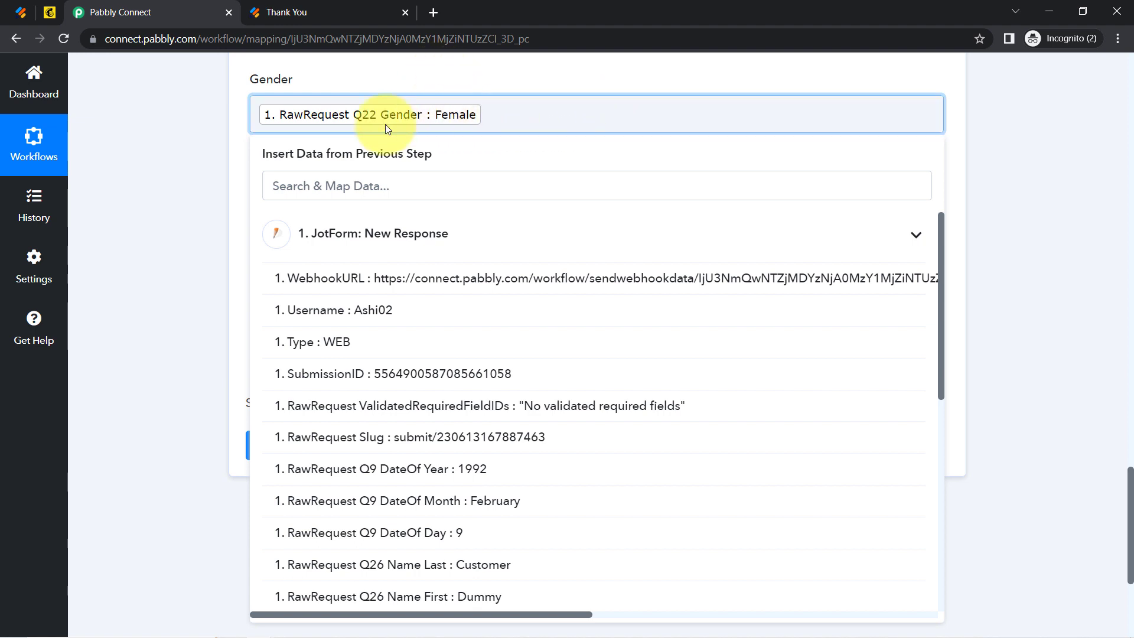
pyautogui.click(163, 222)
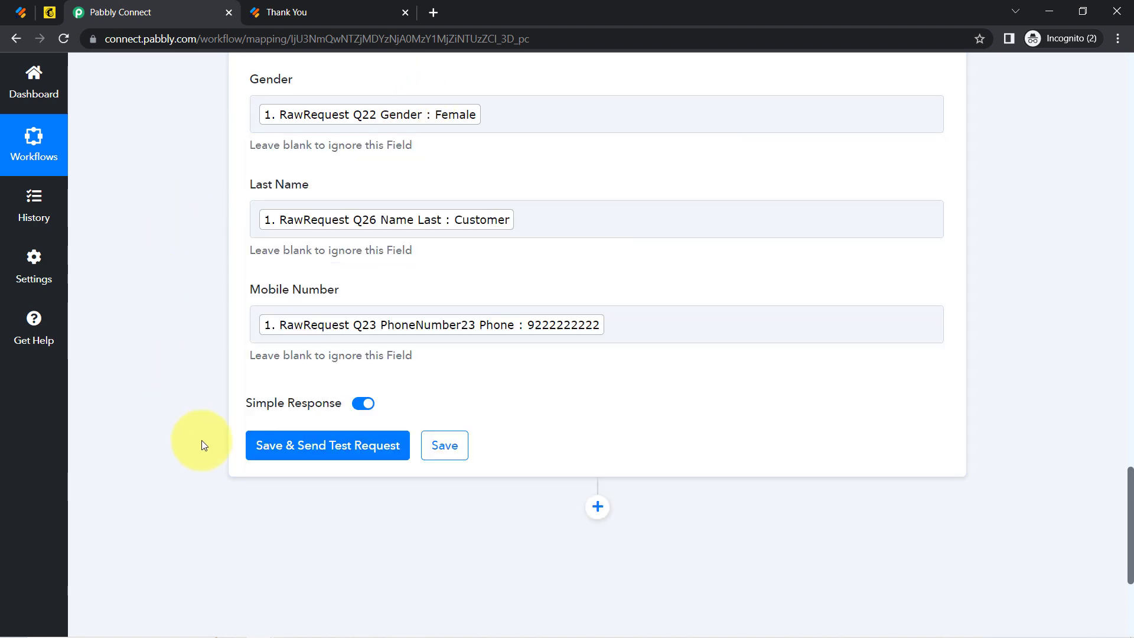
pyautogui.click(49, 13)
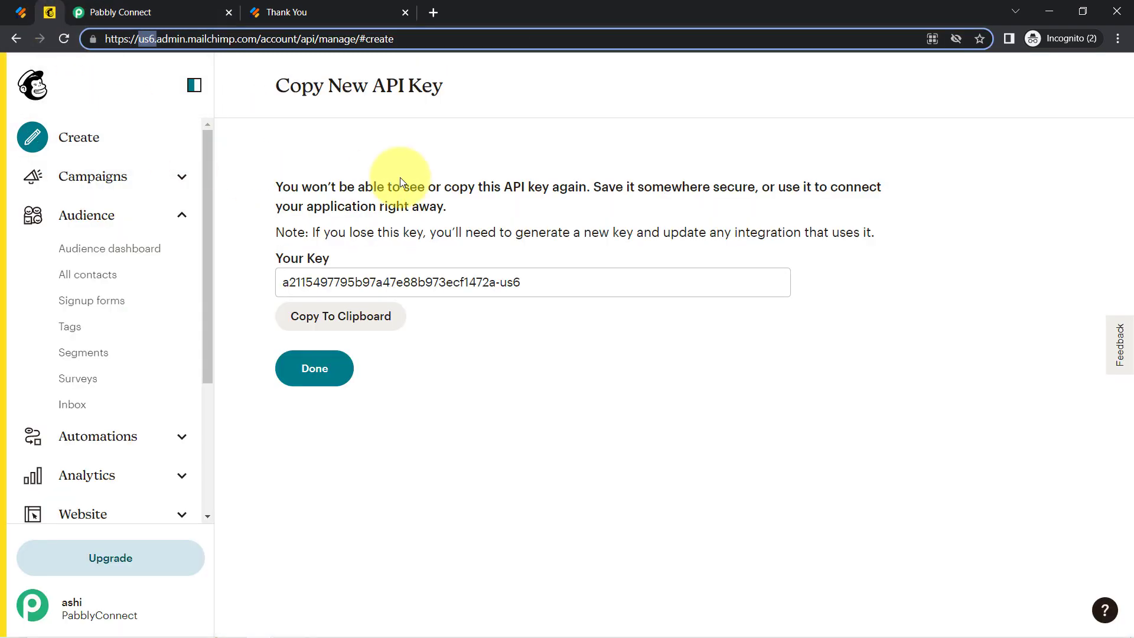
# Check the PabblyConnect audience's All contacts list in Mailchimp before testing.
pyautogui.click(66, 279)
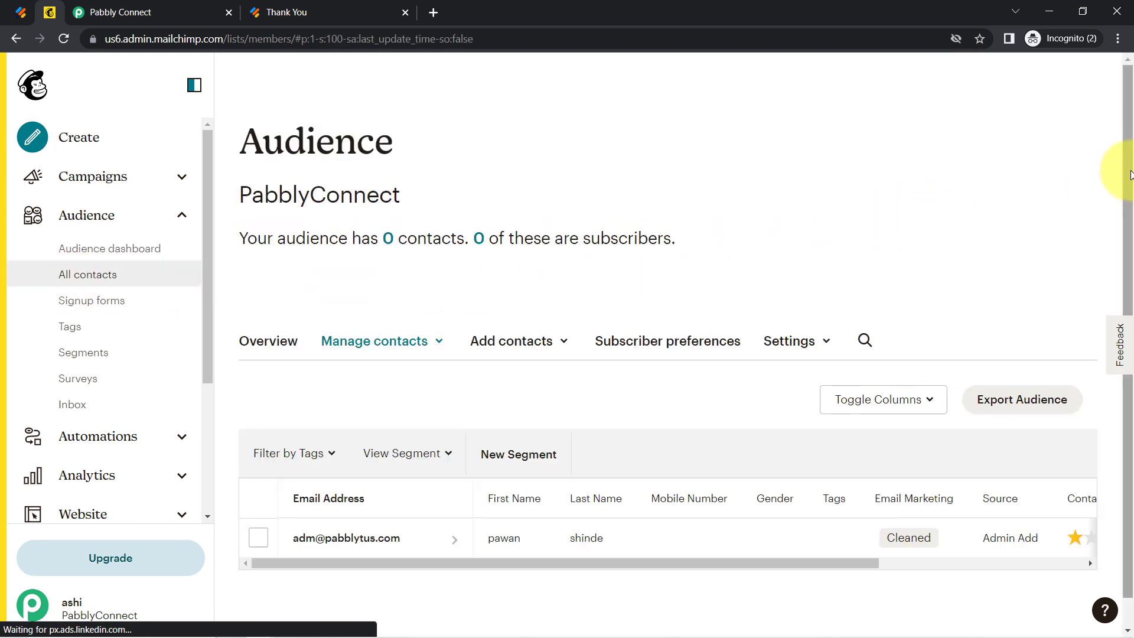
pyautogui.moveTo(1127, 187); pyautogui.dragTo(1123, 284)
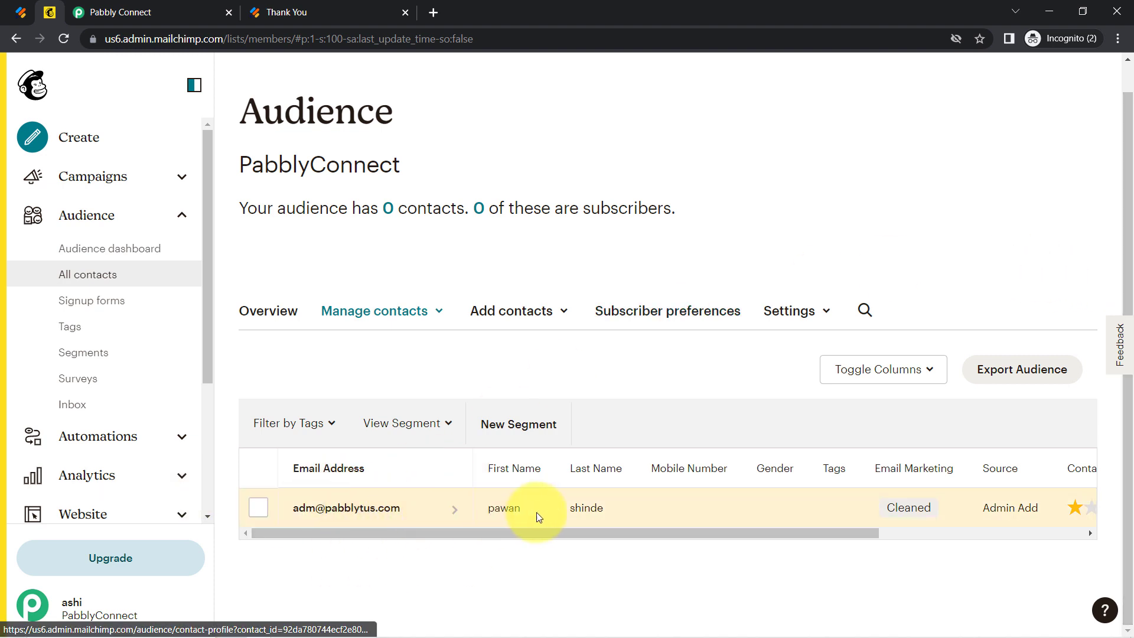
pyautogui.click(147, 7)
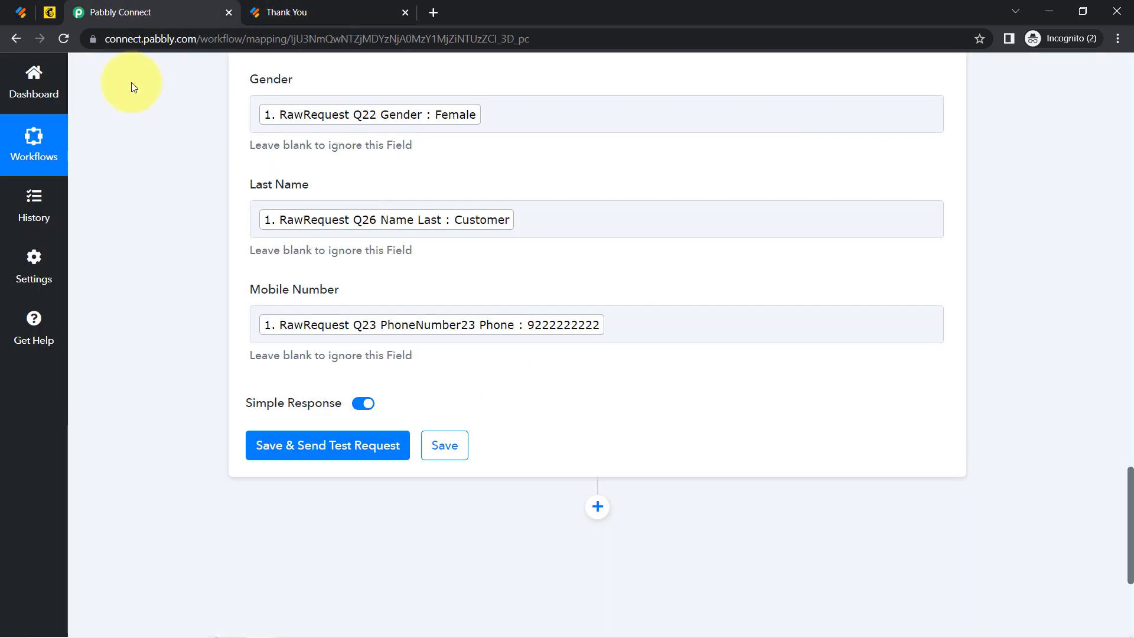
# Save and send a test request, then reload Mailchimp's All contacts list.
pyautogui.click(308, 456)
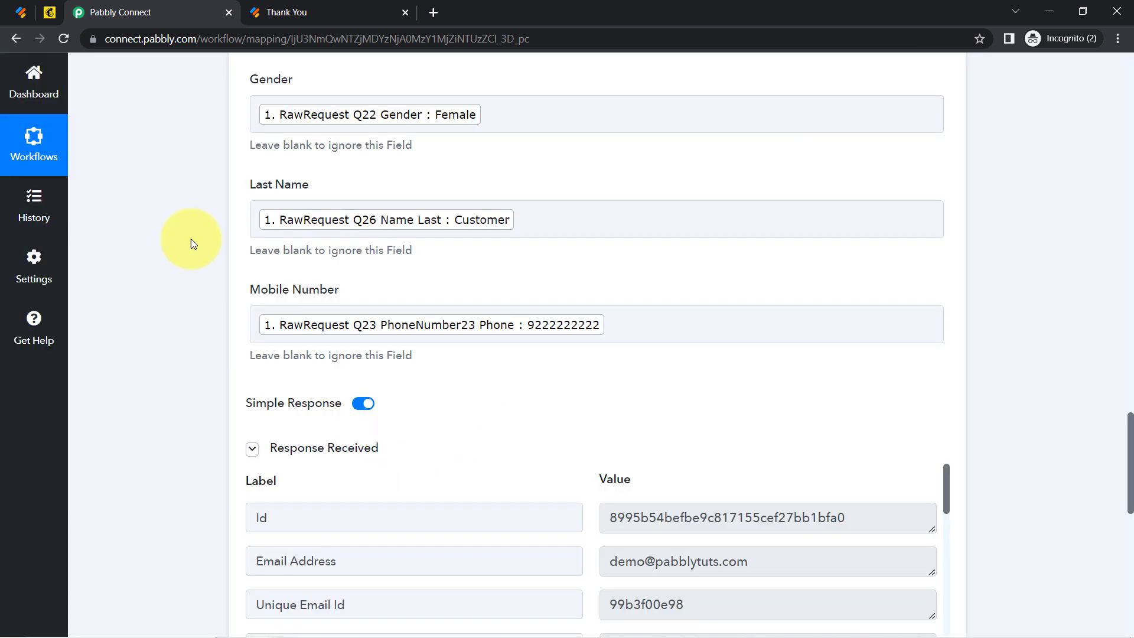
pyautogui.click(53, 13)
pyautogui.click(64, 39)
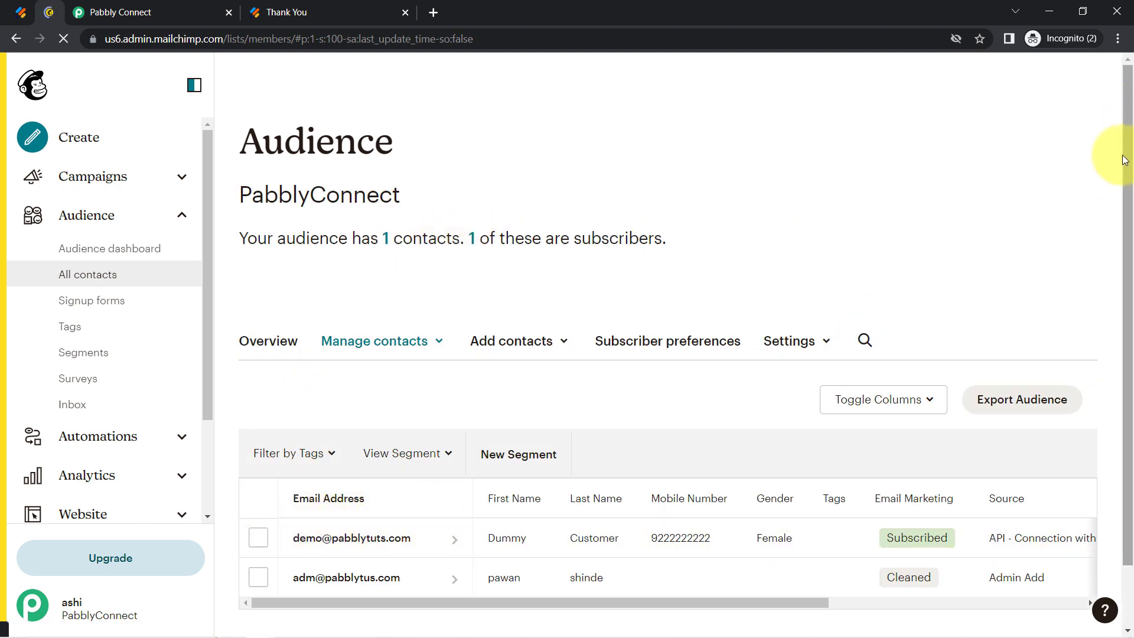
# Verify the new subscribed contact, reload the Jotform submission form, and return to Pabbly Connect.
pyautogui.moveTo(1125, 159); pyautogui.dragTo(1125, 213)
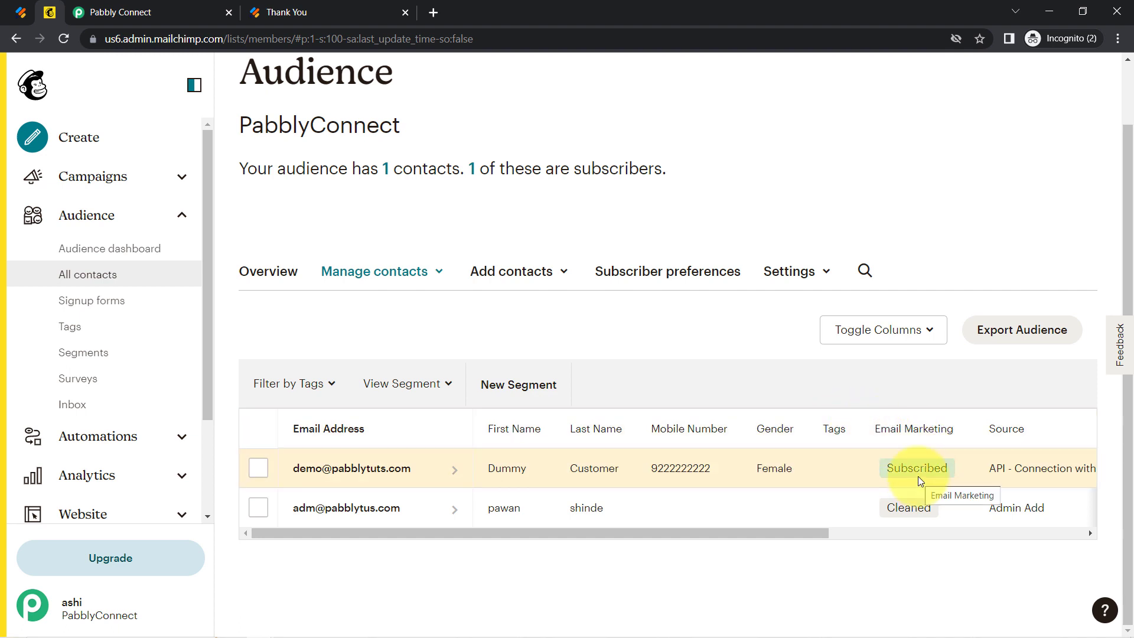
pyautogui.click(14, 12)
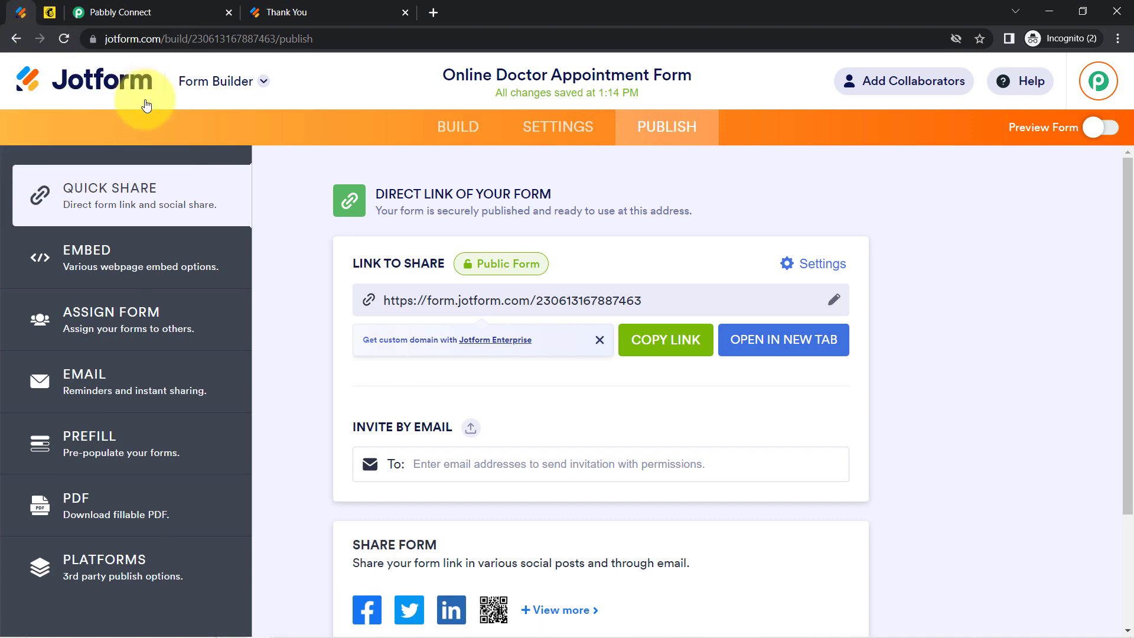
pyautogui.click(313, 12)
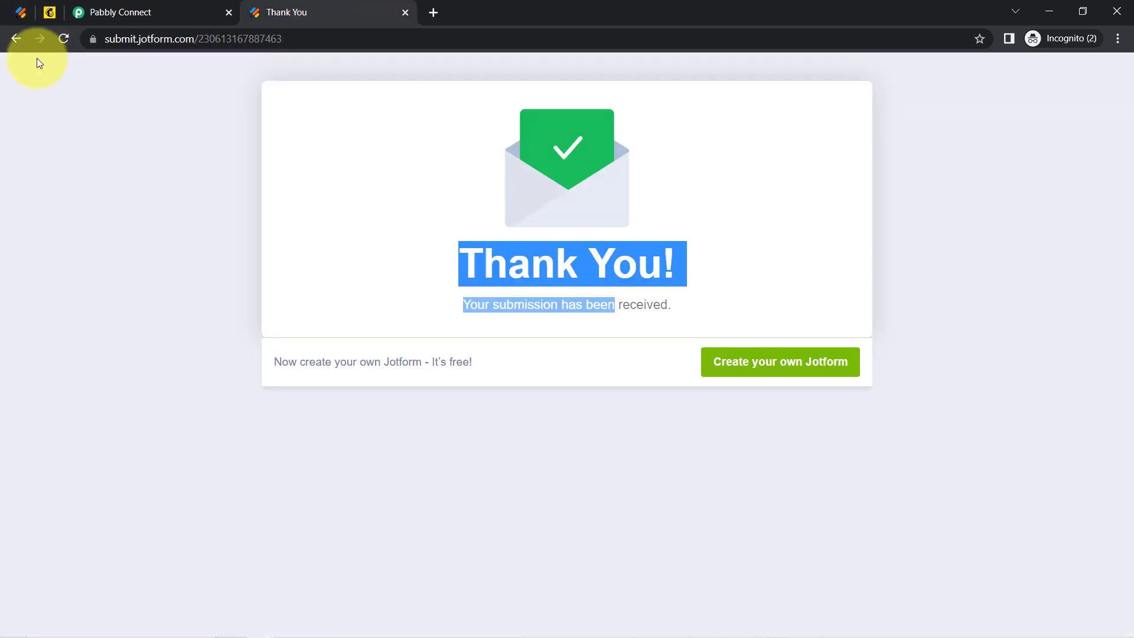
pyautogui.click(58, 39)
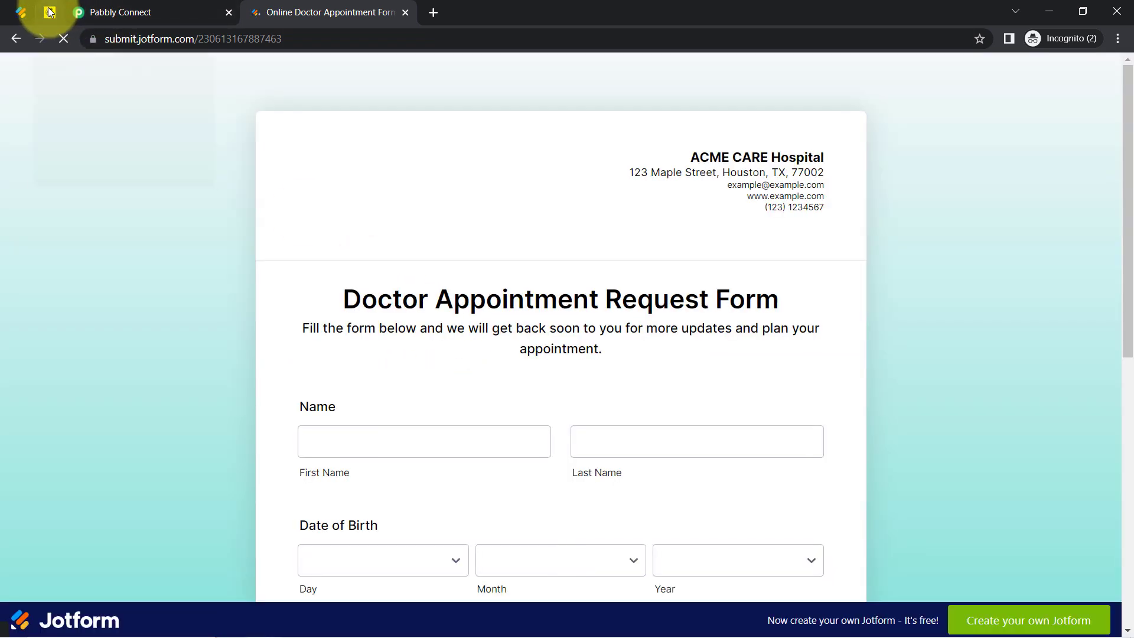
pyautogui.click(49, 12)
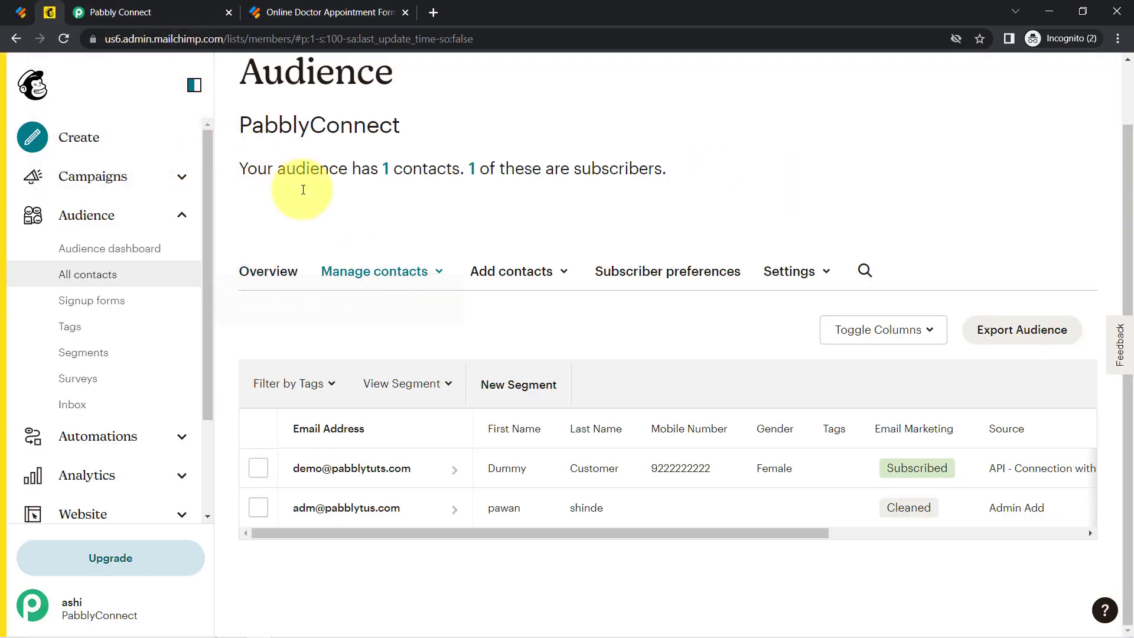
pyautogui.click(177, 11)
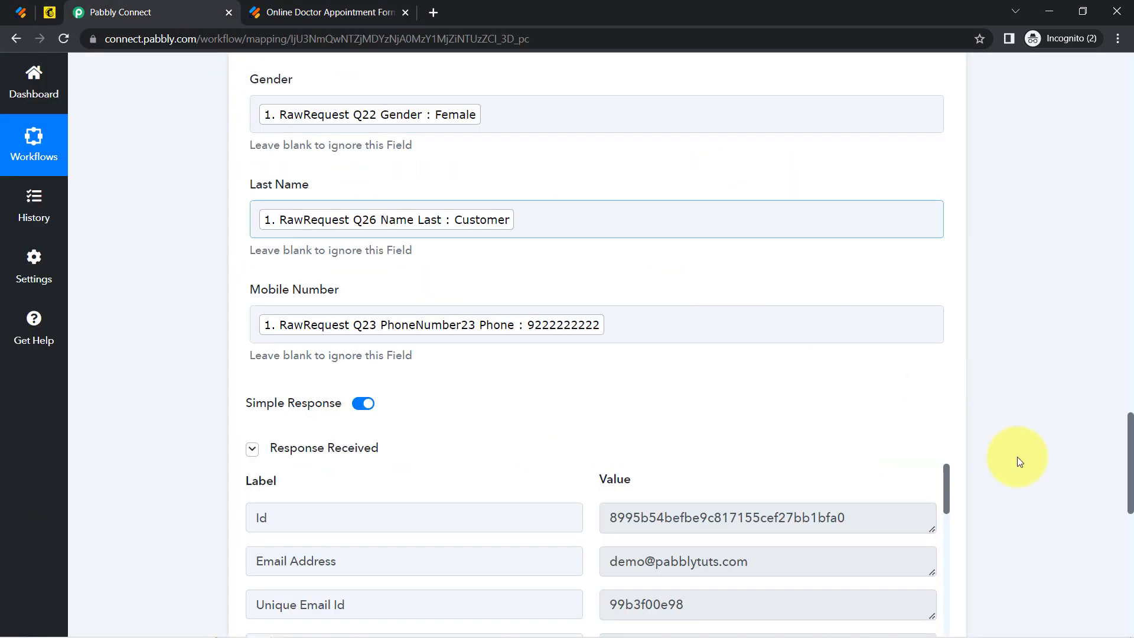
# Collapse the JotForm New Response trigger and the MailChimp Add New Member with Custom Fields action.
pyautogui.moveTo(1129, 443); pyautogui.dragTo(1110, 102)
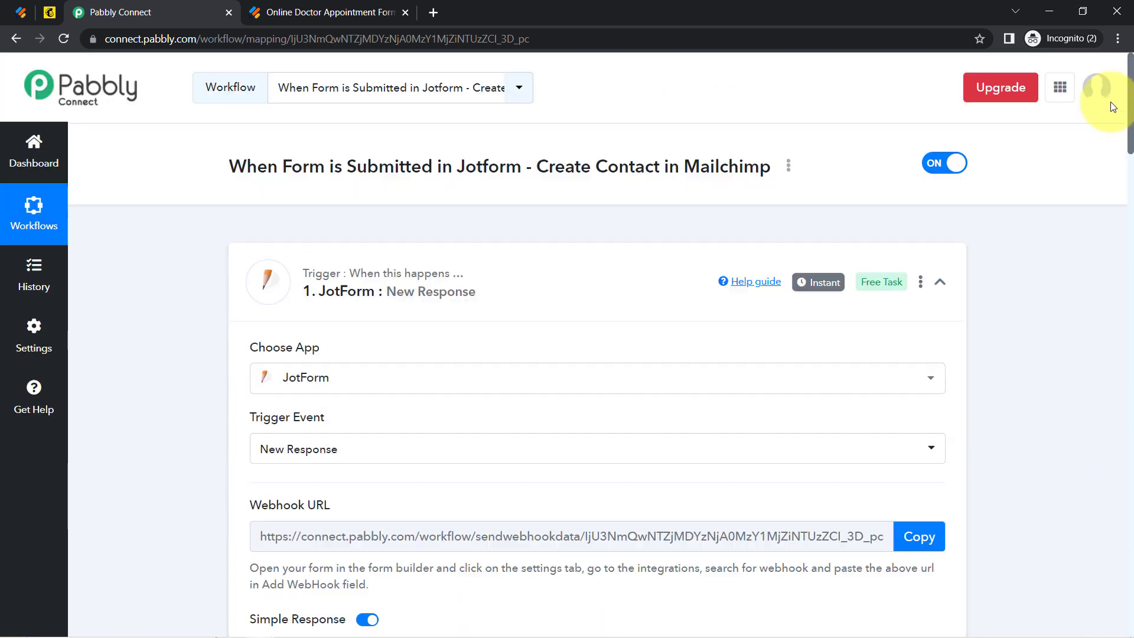
pyautogui.moveTo(809, 286)
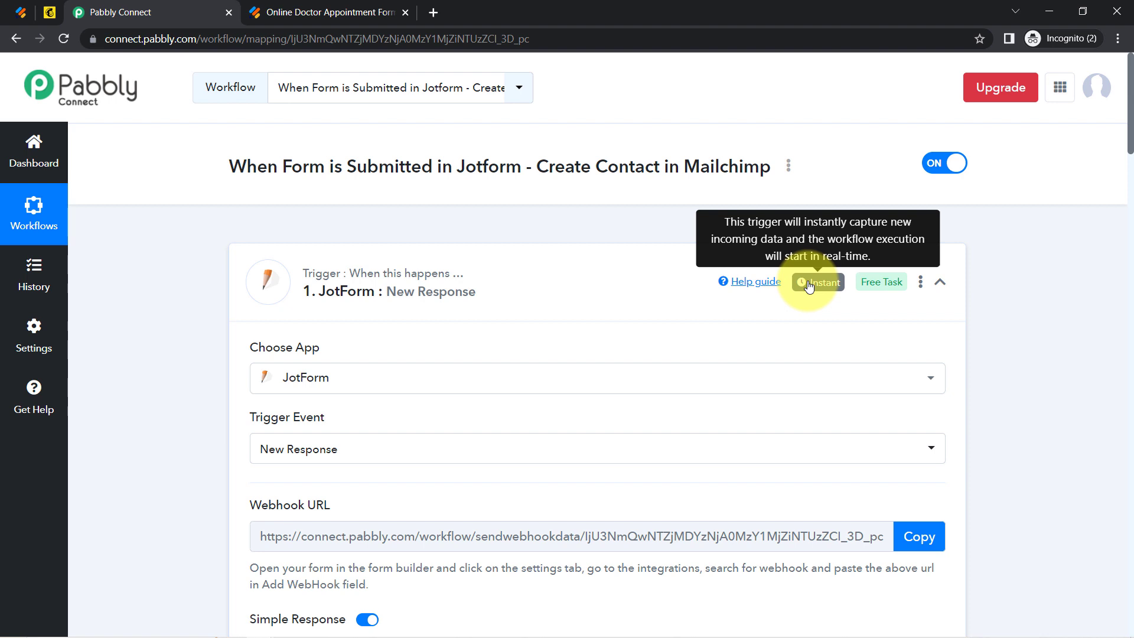
pyautogui.click(443, 286)
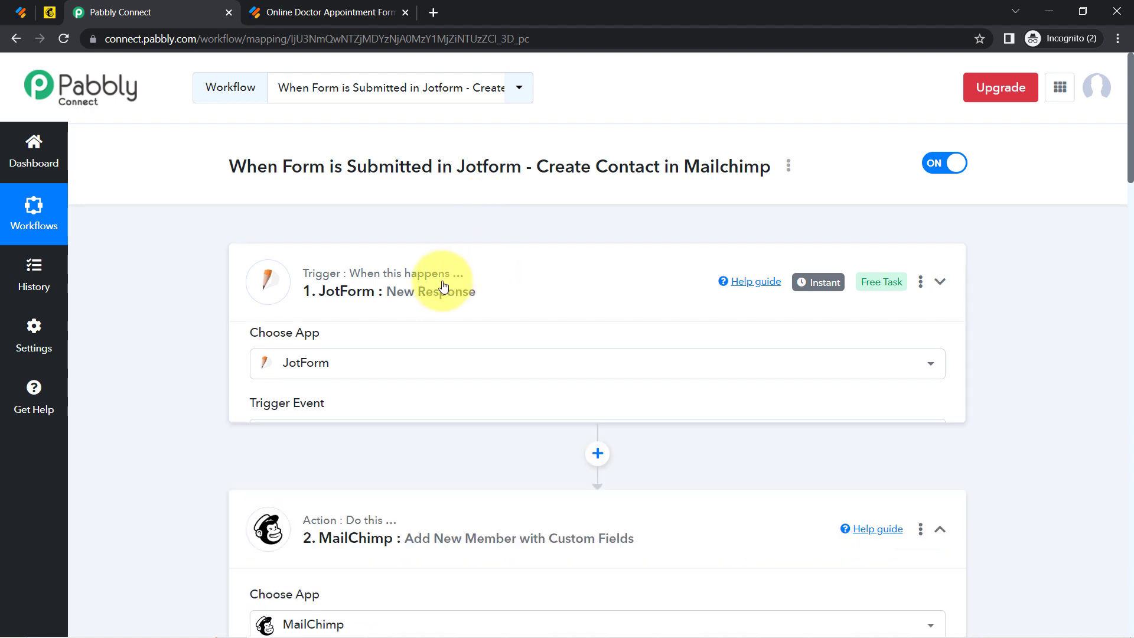
pyautogui.click(299, 436)
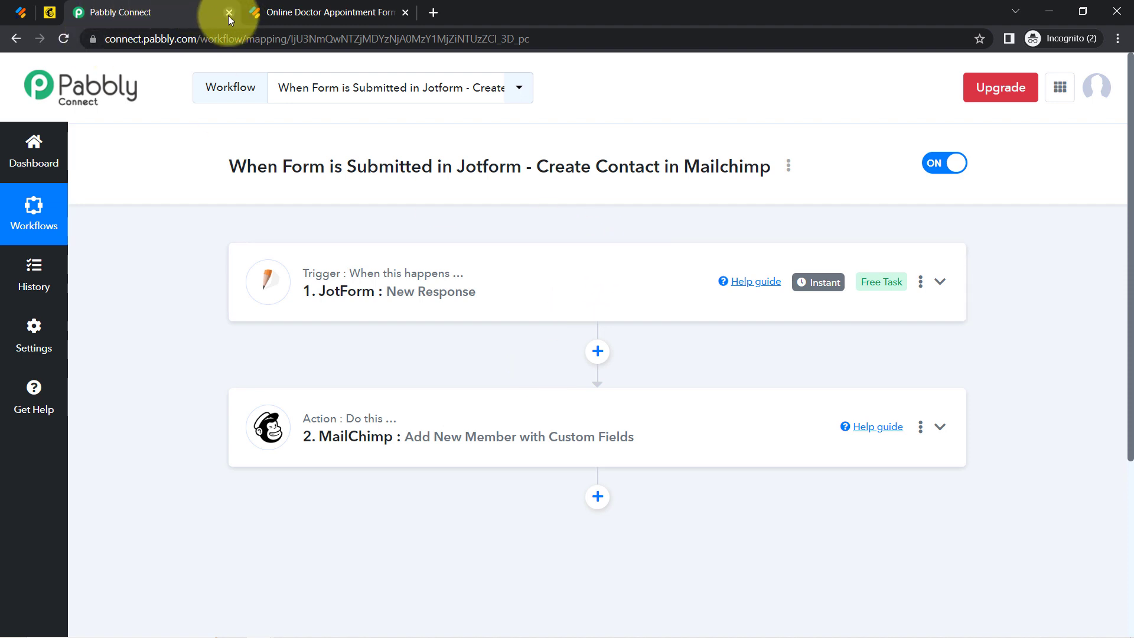
# Copy the workflow's share link from the Share Workflow window, then close the window.
pyautogui.click(789, 166)
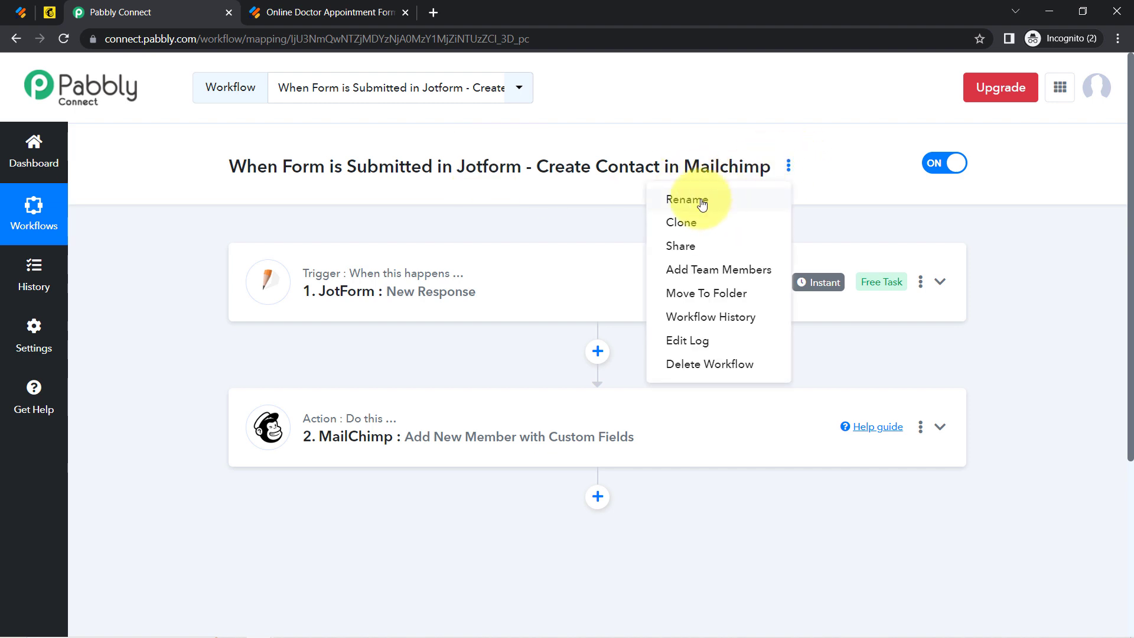
pyautogui.click(680, 246)
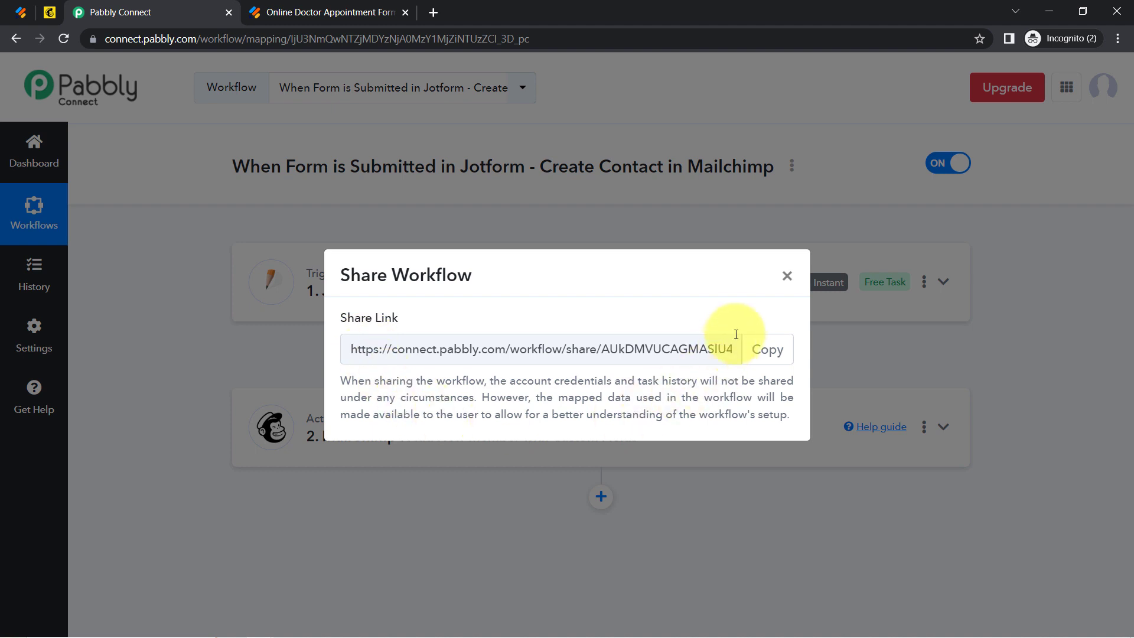
pyautogui.click(767, 357)
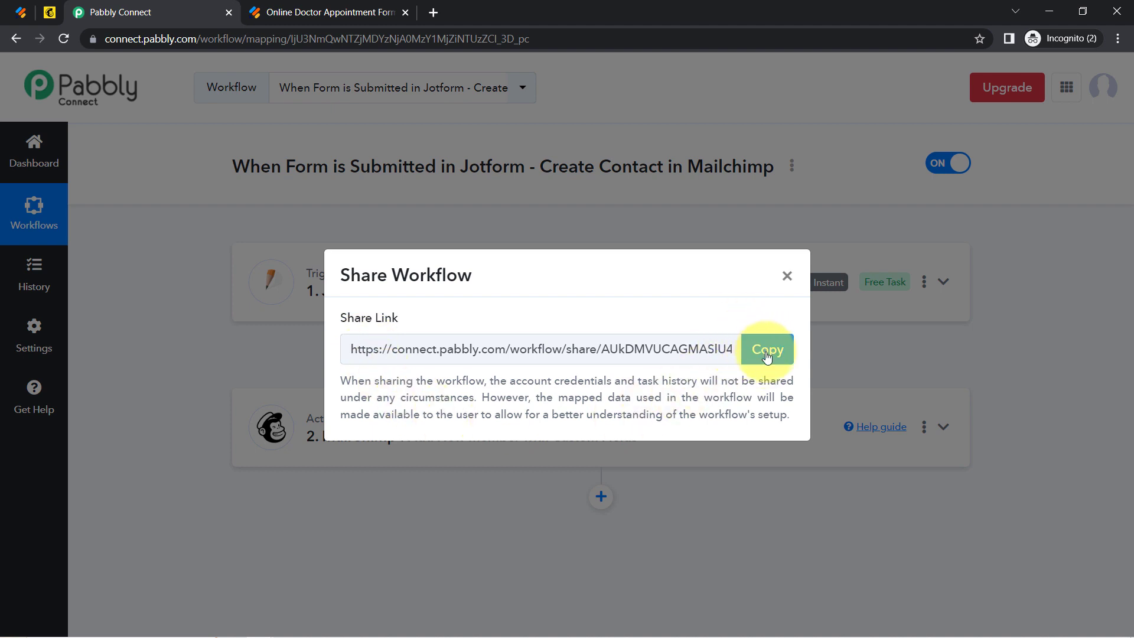
pyautogui.click(767, 357)
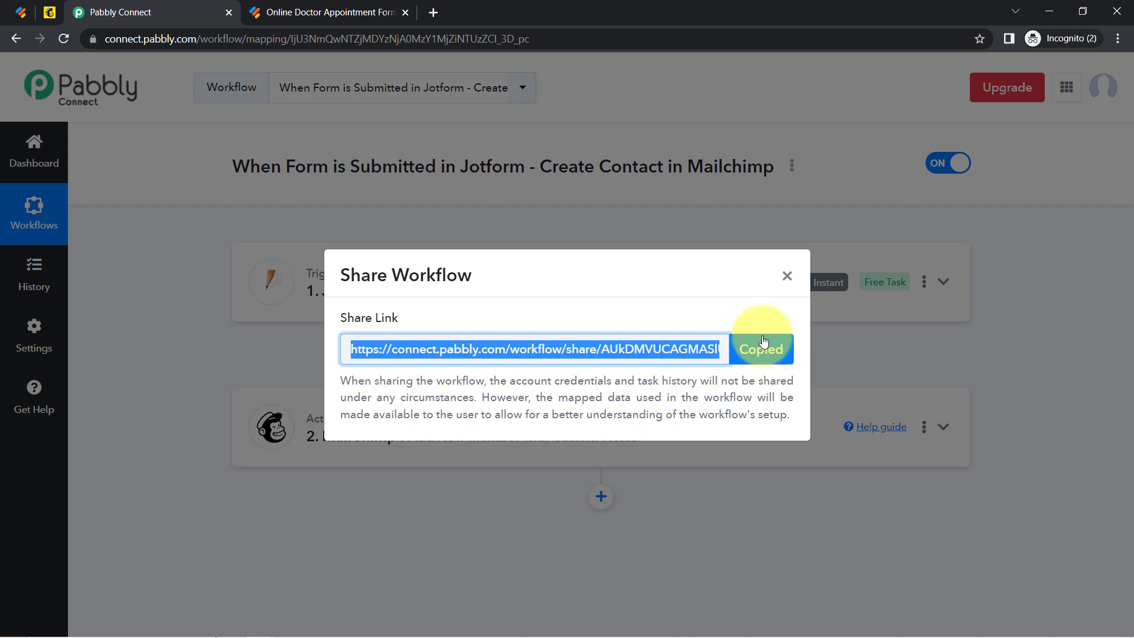
pyautogui.click(786, 278)
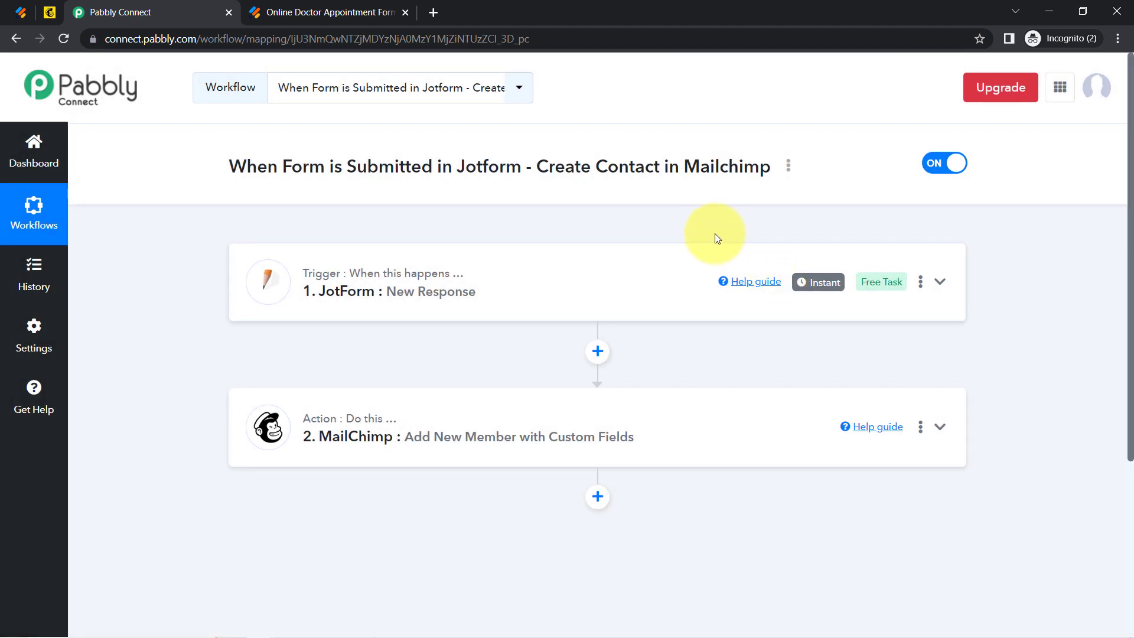